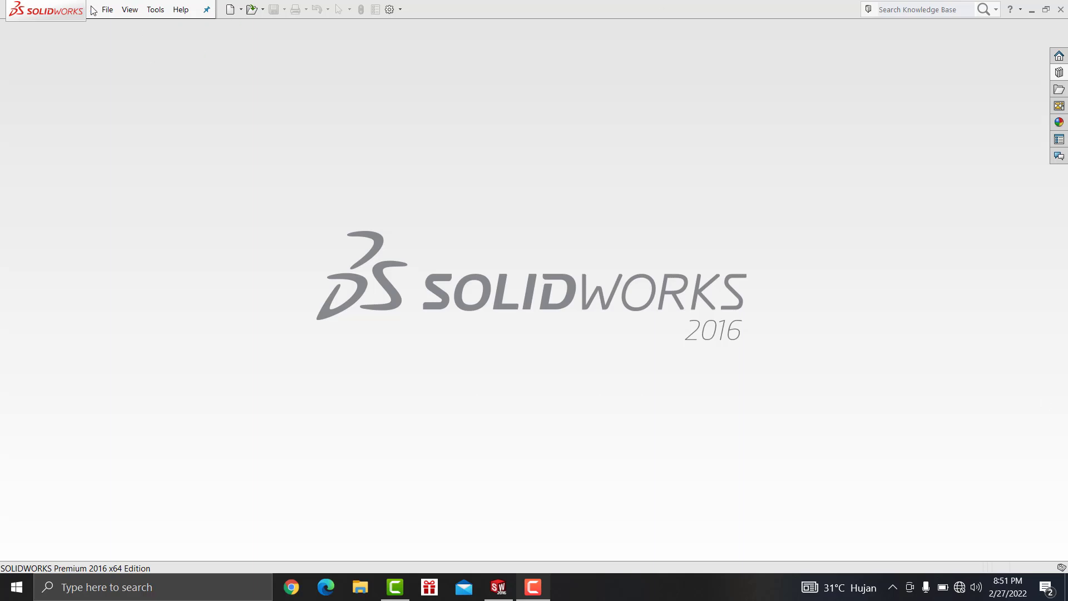
Create a new assembly document and dismiss the Begin Assembly prompt
{"action": "left_click", "coordinate": [107, 10]}
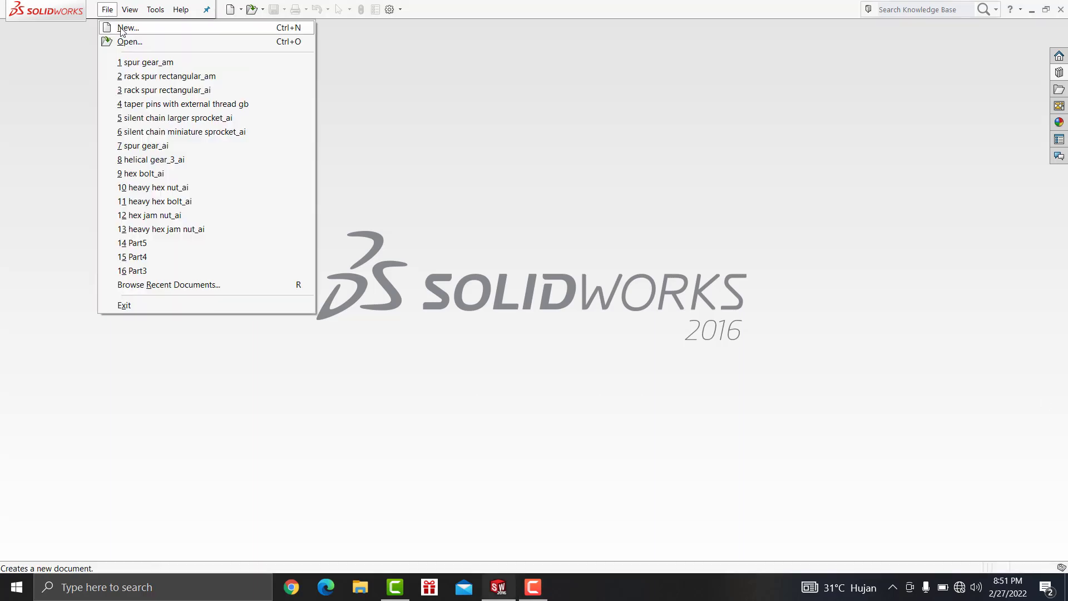
{"action": "left_click", "coordinate": [128, 27]}
{"action": "left_click", "coordinate": [422, 271]}
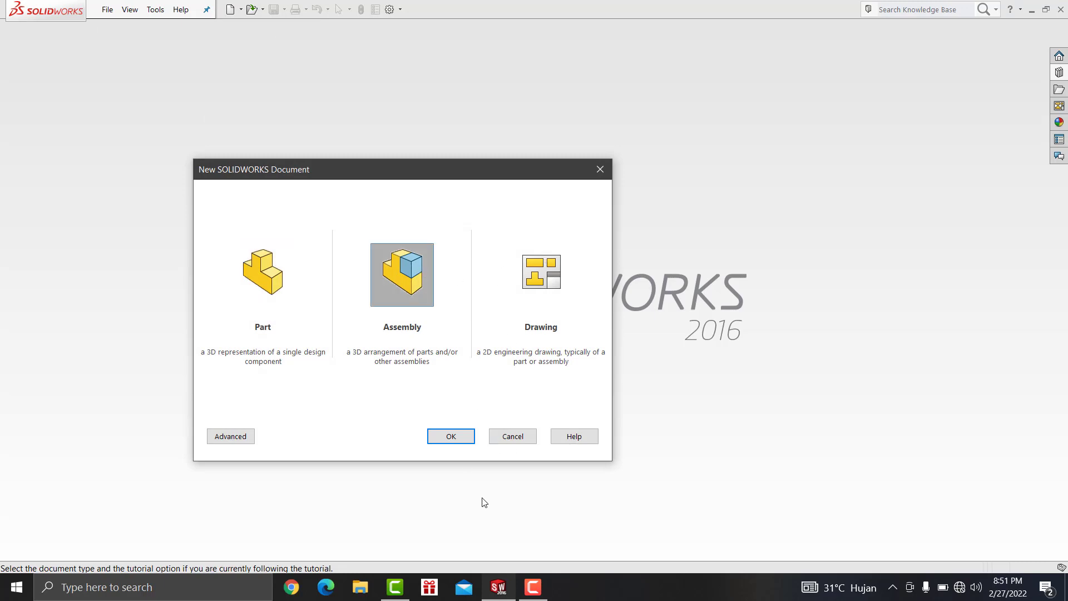
{"action": "left_click", "coordinate": [447, 436]}
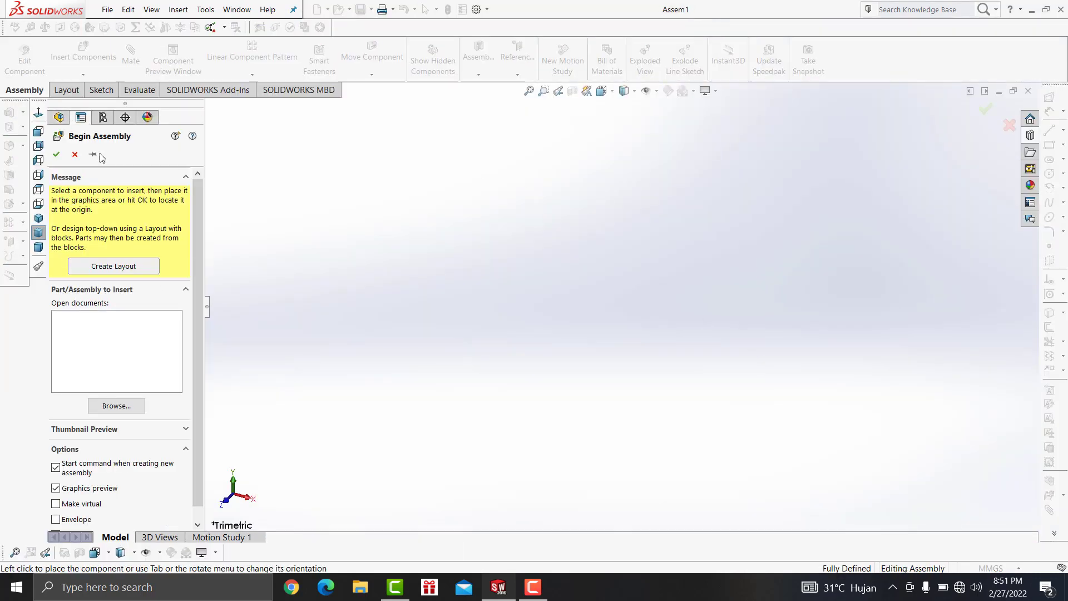
{"action": "left_click", "coordinate": [74, 155]}
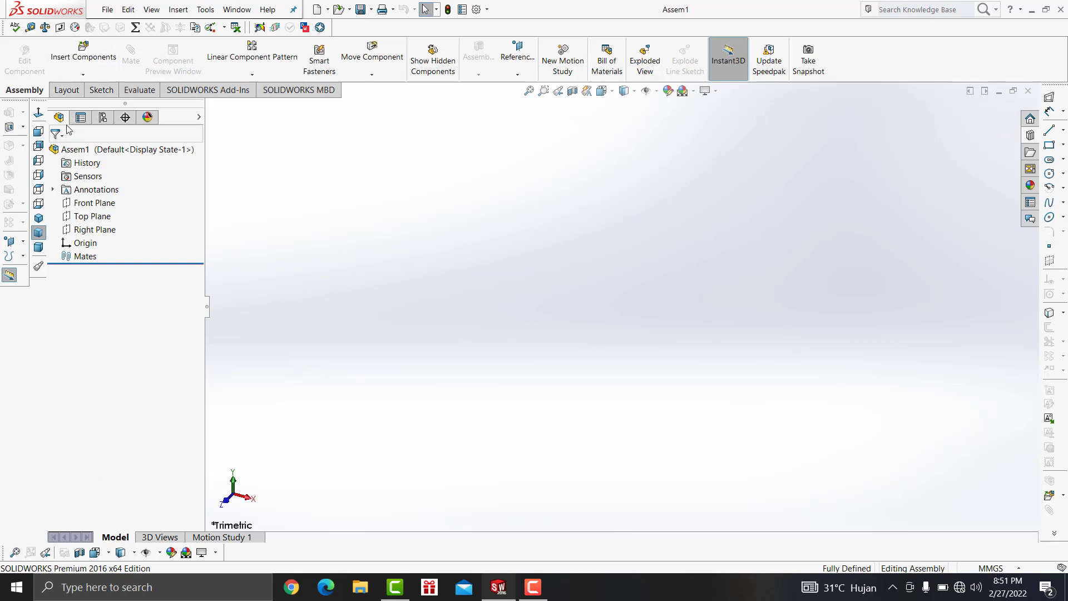
Orient the view normal to the Front Plane, with the Layout tools shown
{"action": "left_click", "coordinate": [78, 203]}
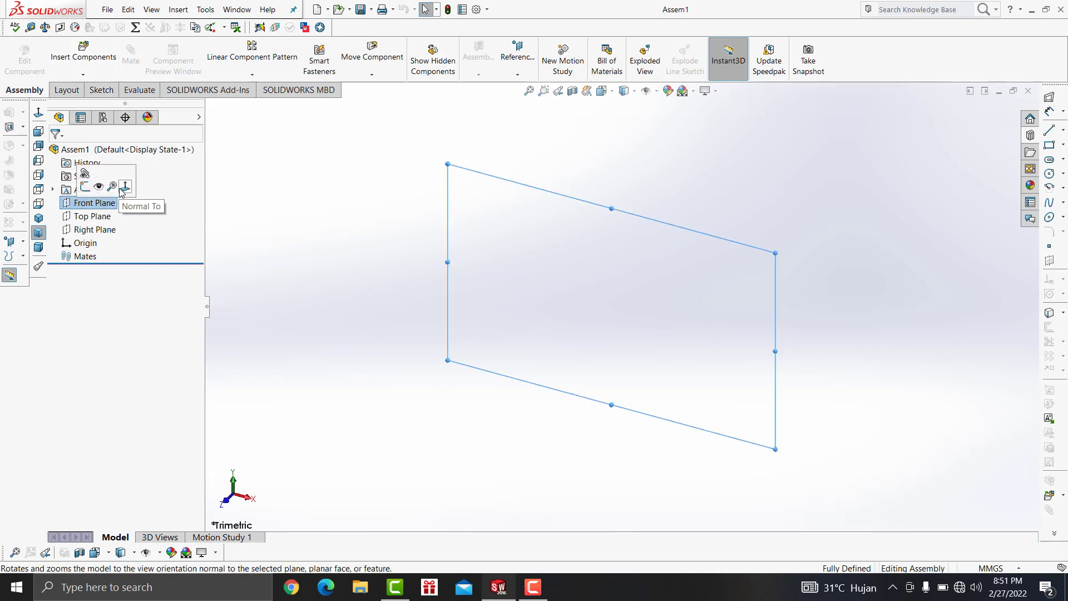
{"action": "left_click", "coordinate": [125, 188]}
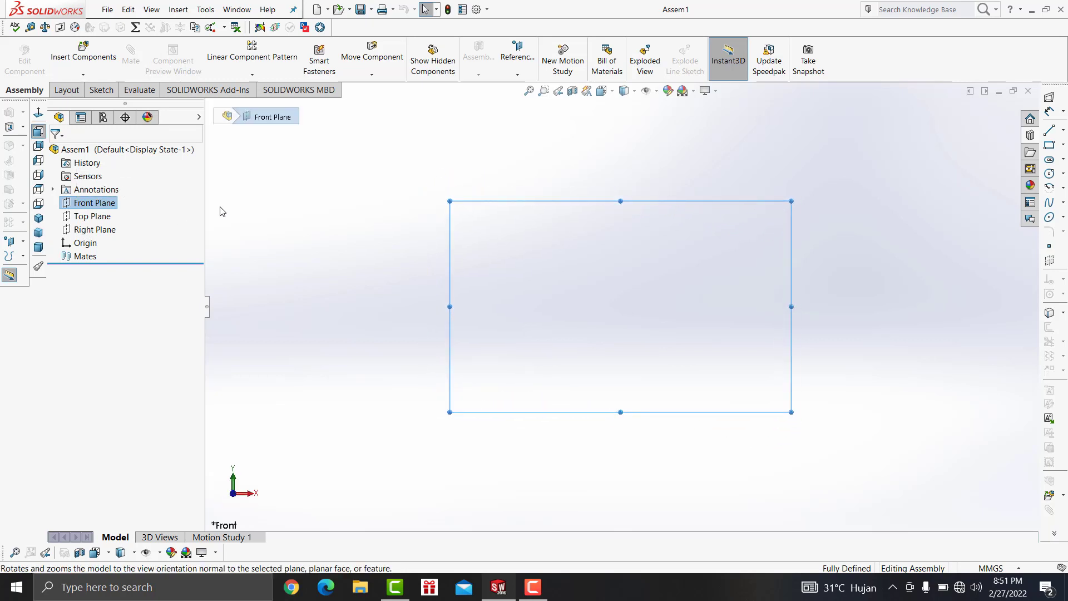
{"action": "left_click", "coordinate": [62, 91]}
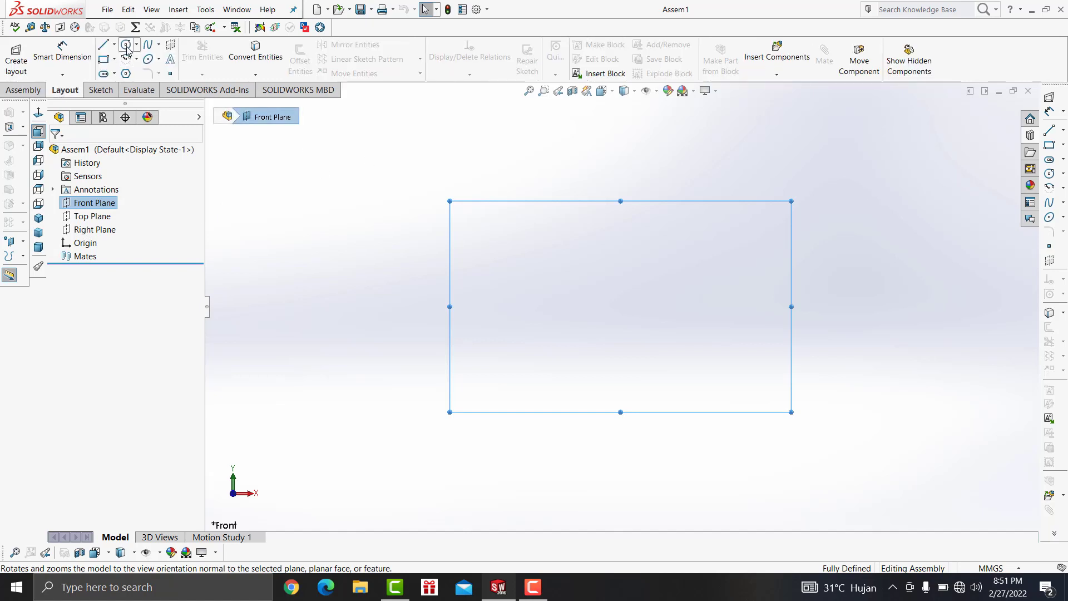
Sketch a circle centred at the origin and a horizontal line below it
{"action": "left_click", "coordinate": [126, 46]}
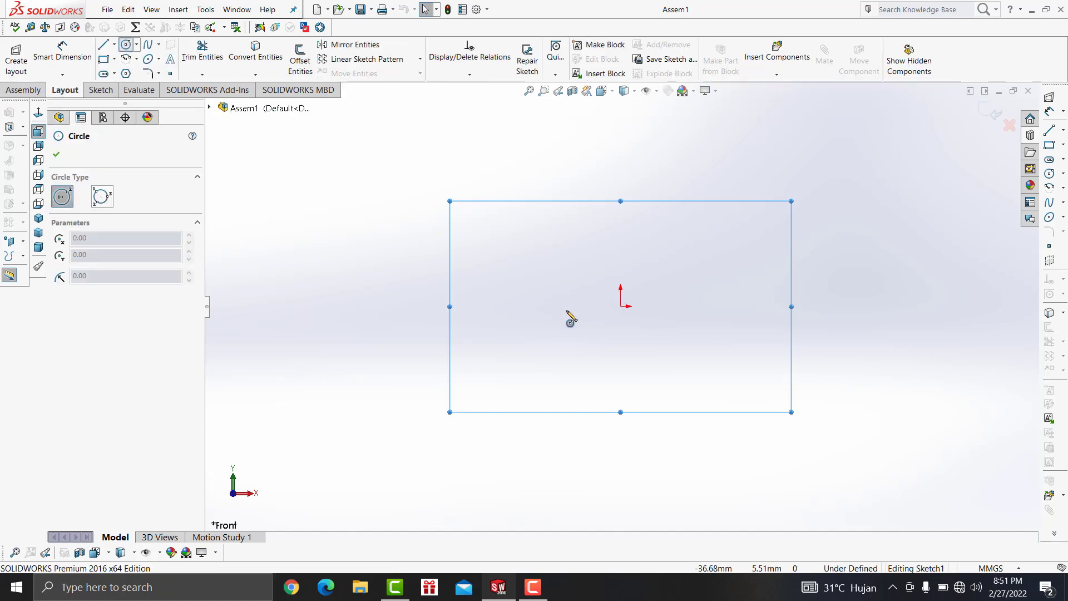
{"action": "left_click", "coordinate": [621, 306]}
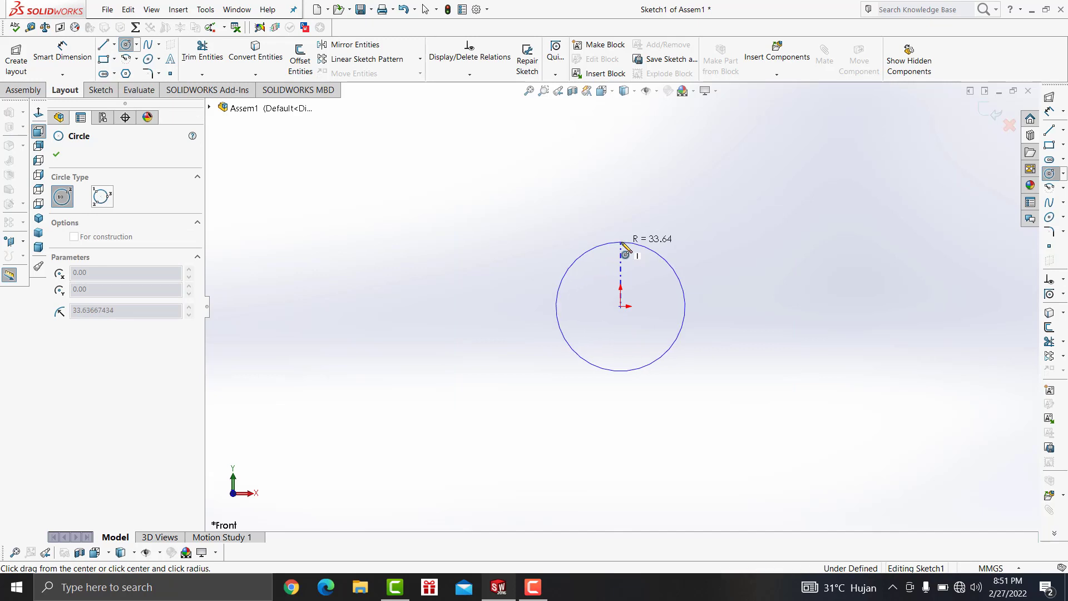
{"action": "left_click", "coordinate": [621, 243]}
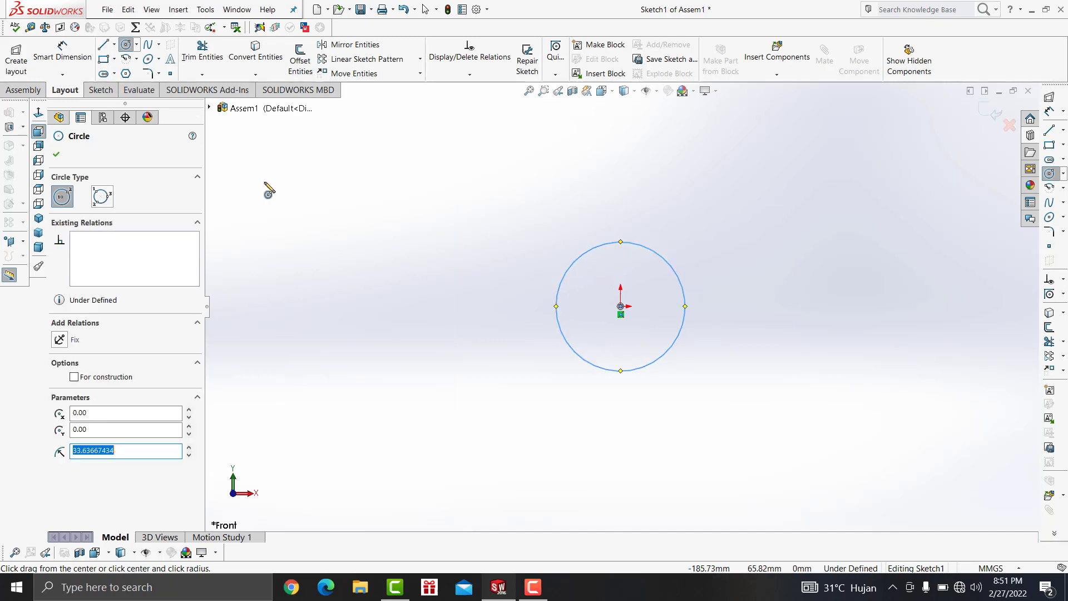
{"action": "left_click", "coordinate": [105, 49]}
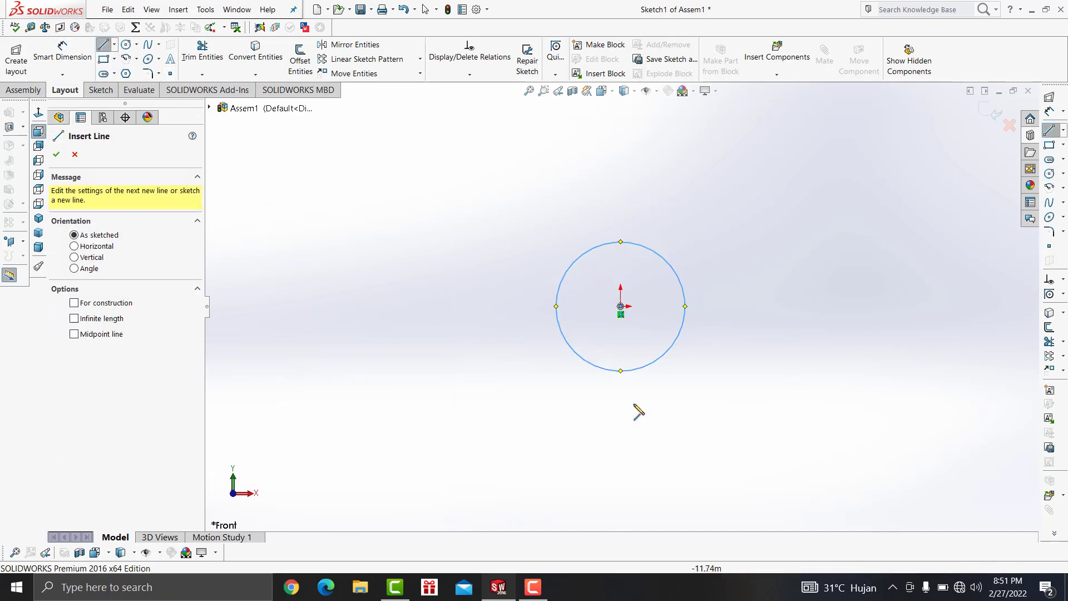
{"action": "left_click", "coordinate": [544, 408]}
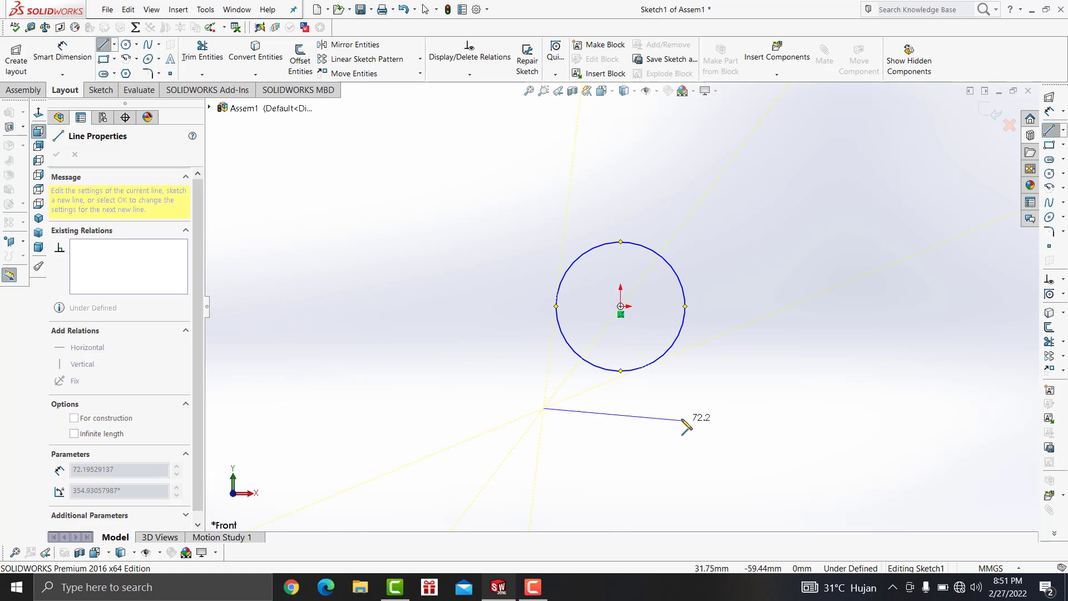
{"action": "left_click", "coordinate": [732, 408]}
{"action": "key", "text": "Escape"}
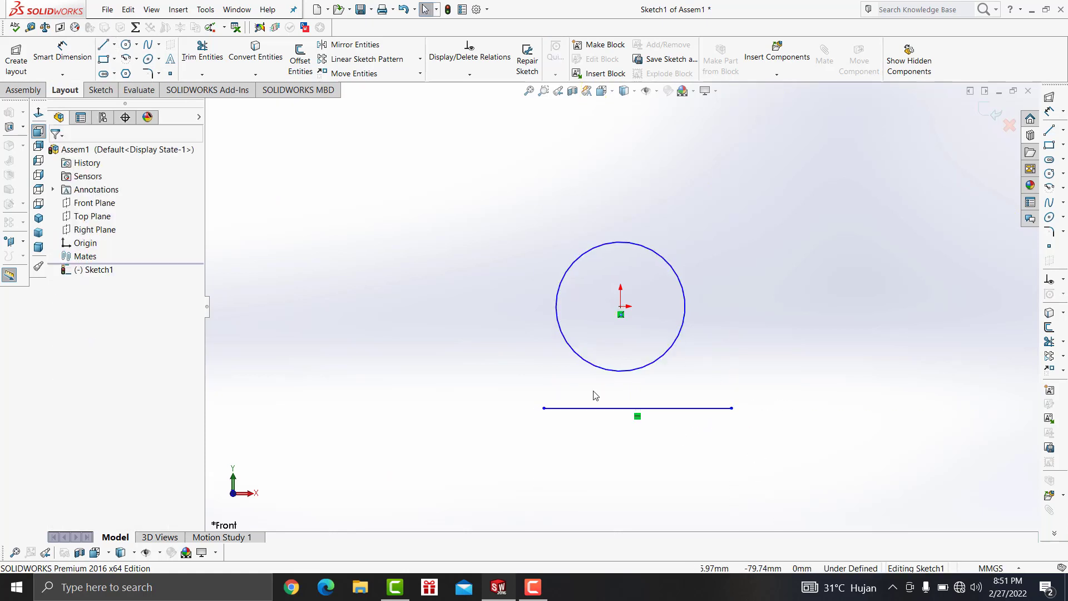
Dimension the line length to 200 mm and the circle diameter to 50 mm
{"action": "left_click", "coordinate": [71, 54]}
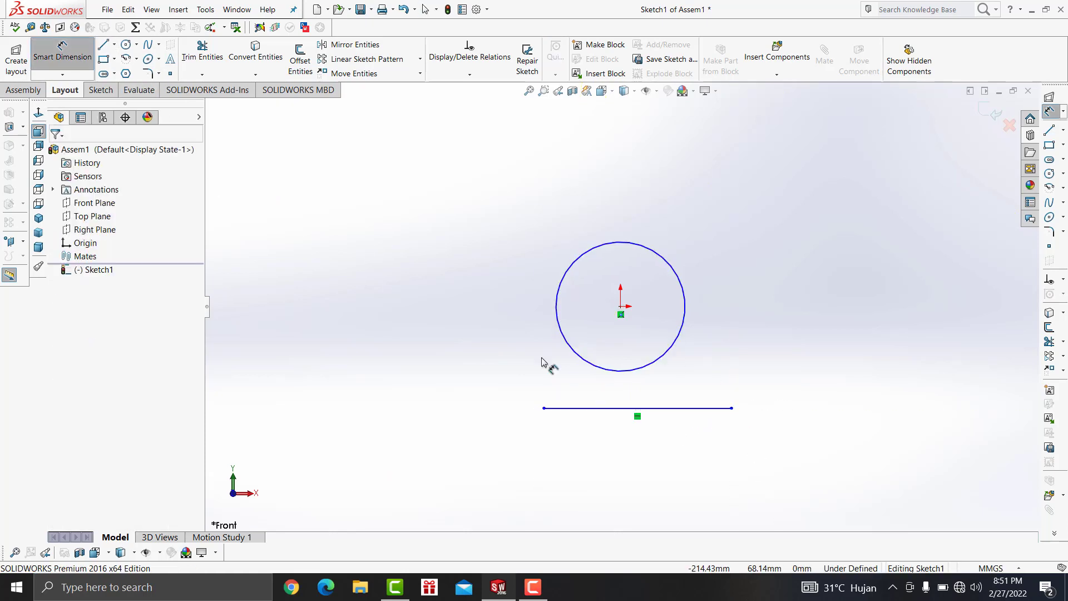
{"action": "left_click", "coordinate": [662, 421]}
{"action": "left_click", "coordinate": [649, 485]}
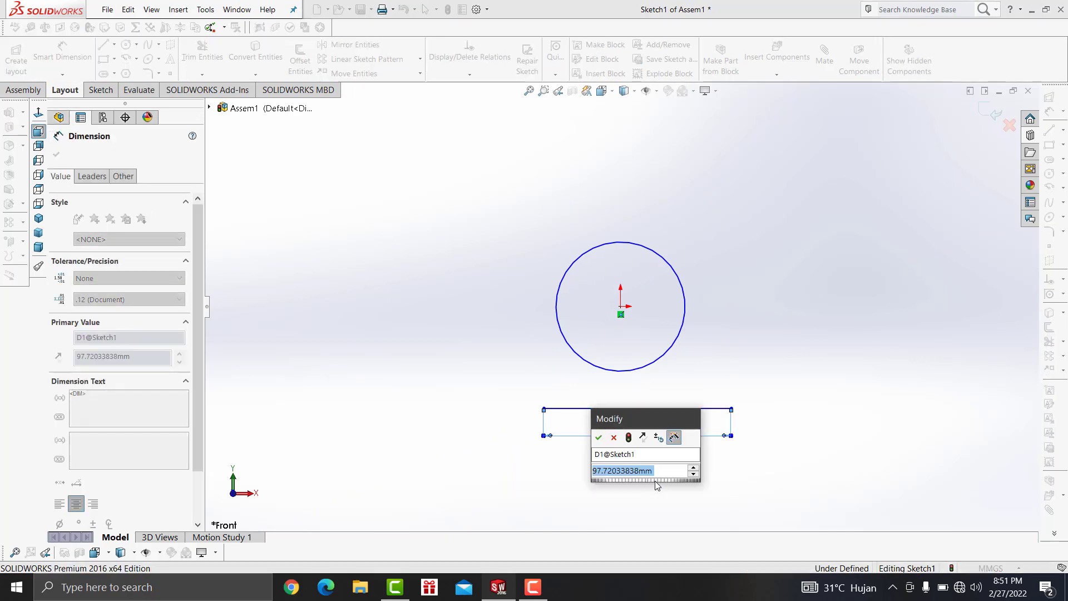
{"action": "type", "text": "200"}
{"action": "key", "text": "Return"}
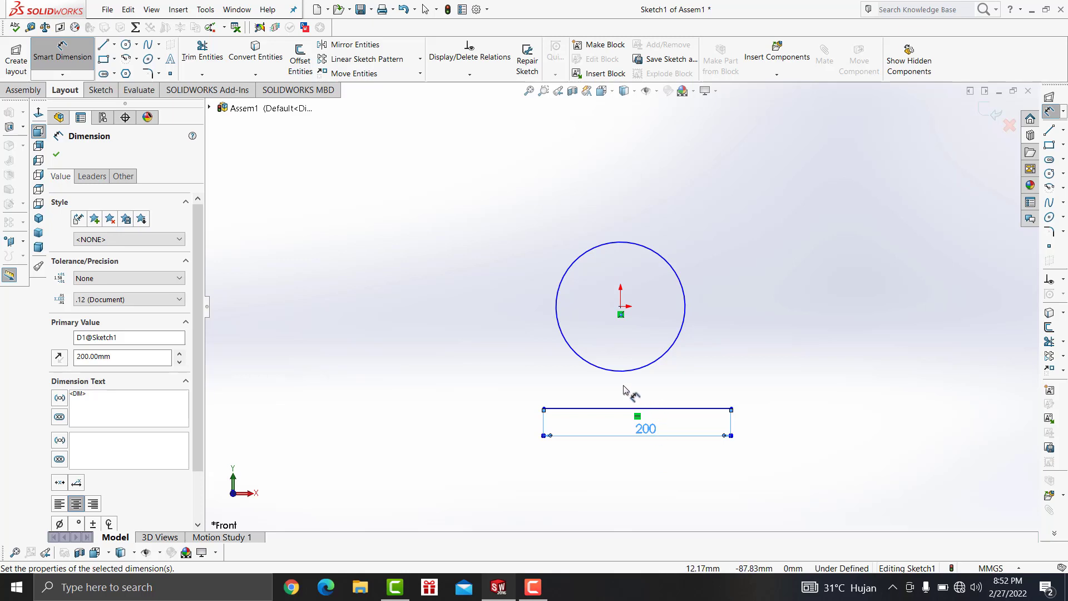
{"action": "left_click", "coordinate": [577, 354]}
{"action": "left_click", "coordinate": [555, 387]}
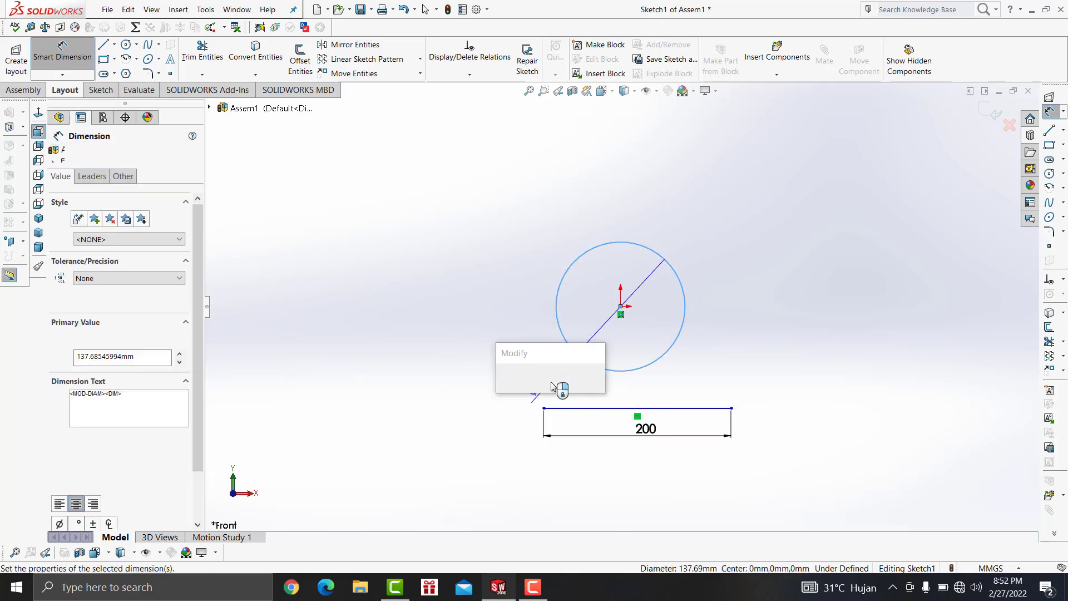
{"action": "type", "text": "50"}
{"action": "key", "text": "Return"}
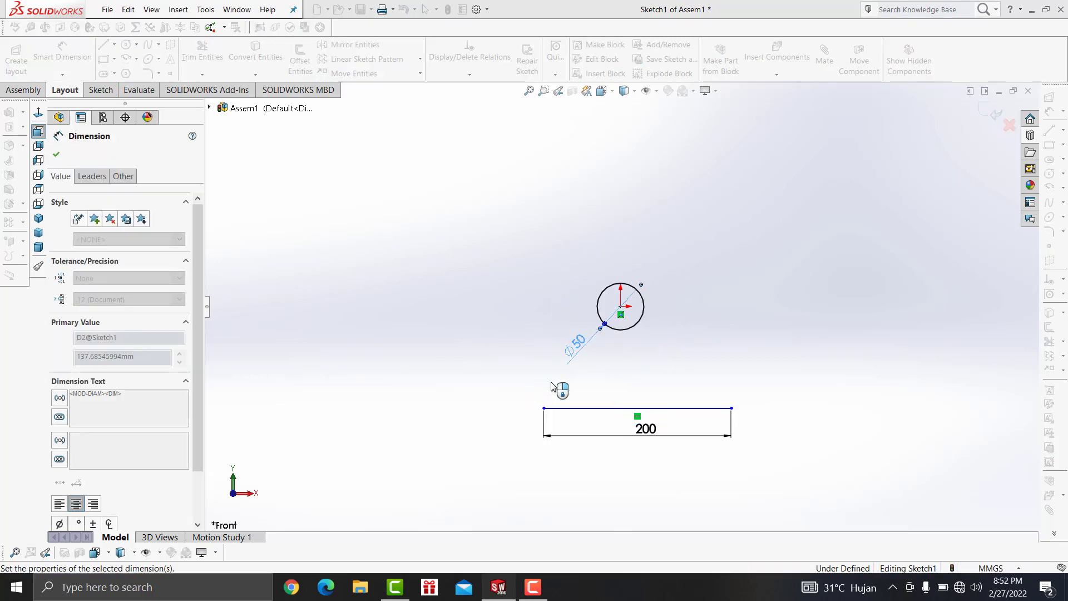
Dimension the line-to-circle-centre distance to 35 mm
{"action": "left_click", "coordinate": [600, 408]}
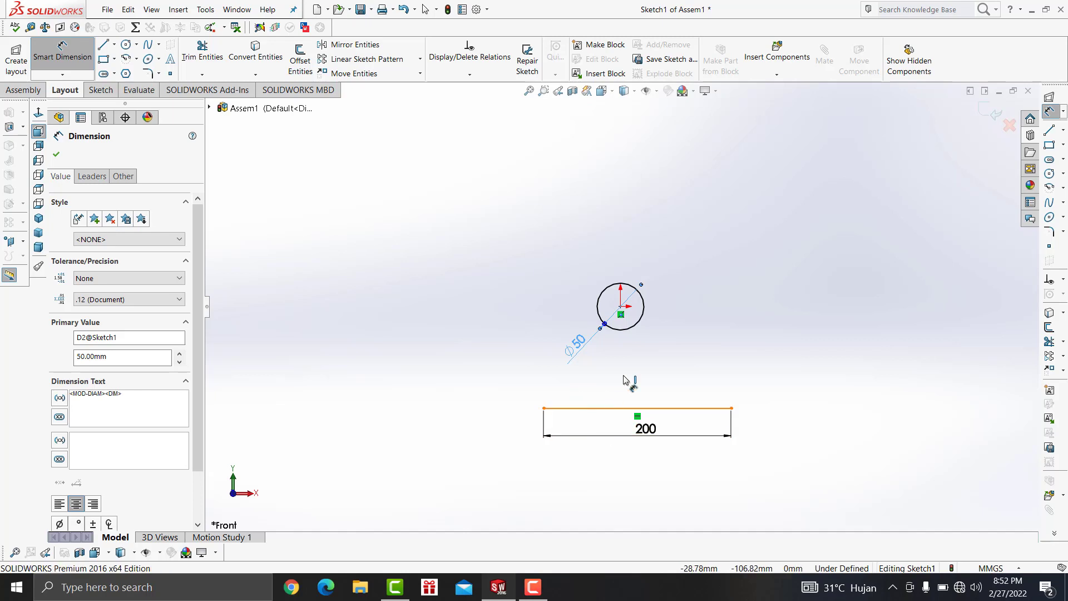
{"action": "left_click", "coordinate": [623, 328]}
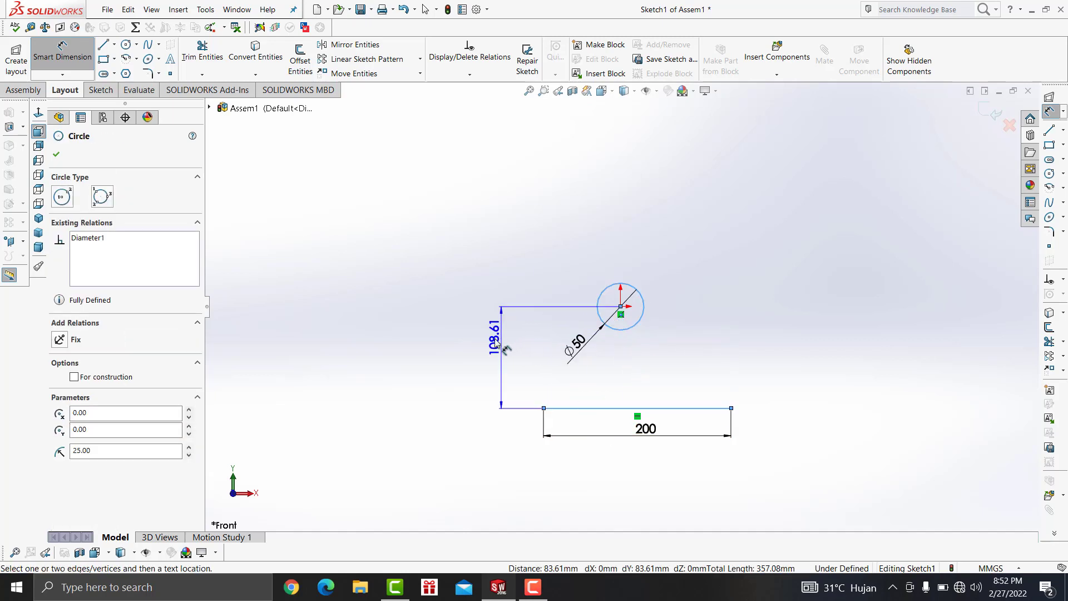
{"action": "left_click", "coordinate": [496, 340]}
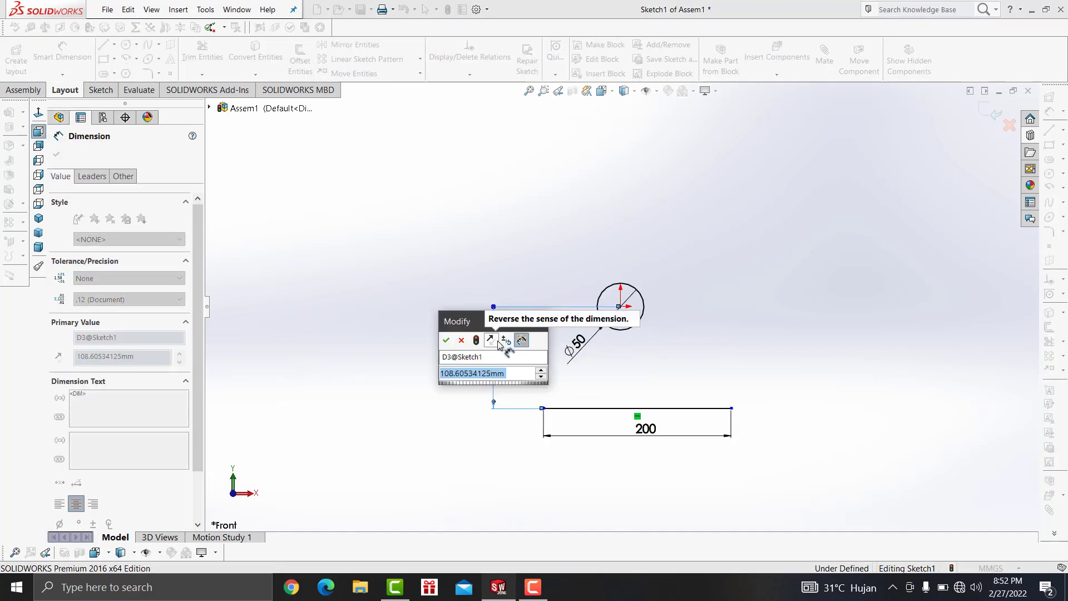
{"action": "type", "text": "35"}
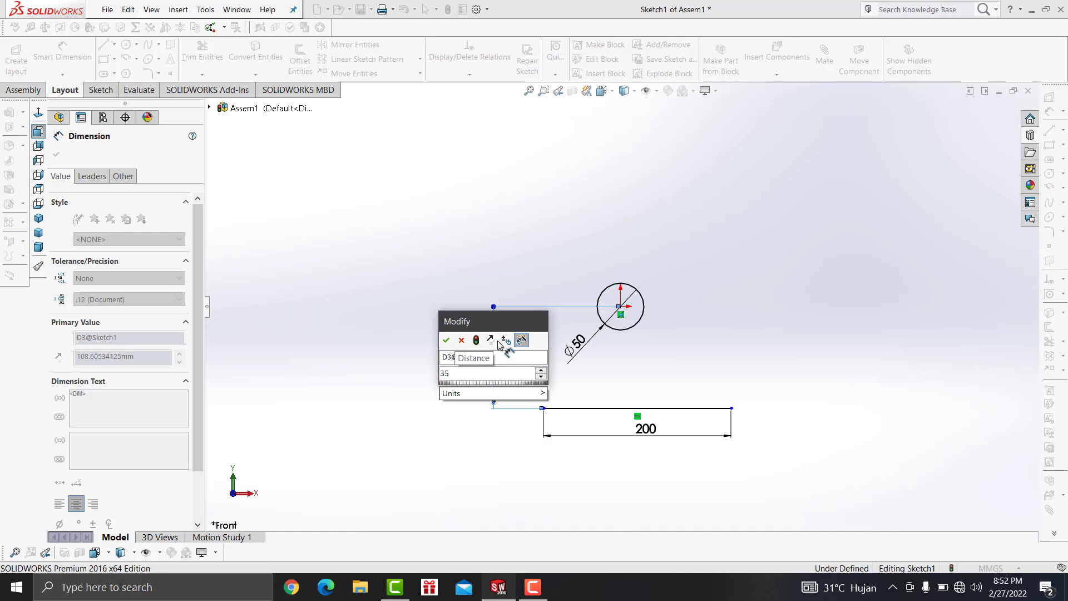
{"action": "key", "text": "Return"}
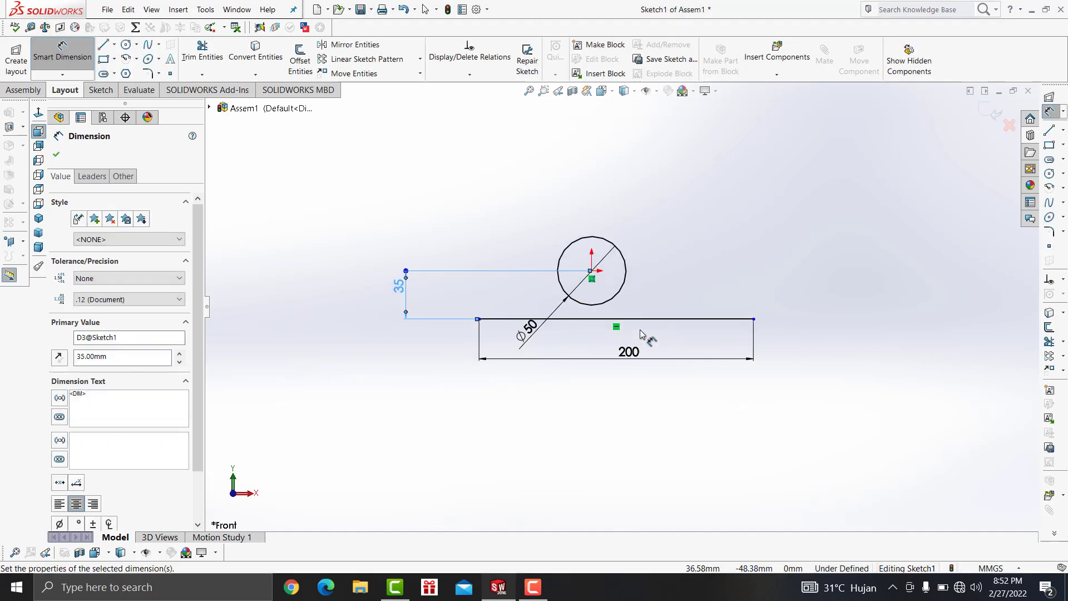
{"action": "scroll", "coordinate": [640, 333], "scroll_direction": "down", "scroll_amount": 1}
{"action": "scroll", "coordinate": [608, 310], "scroll_direction": "down", "scroll_amount": 2}
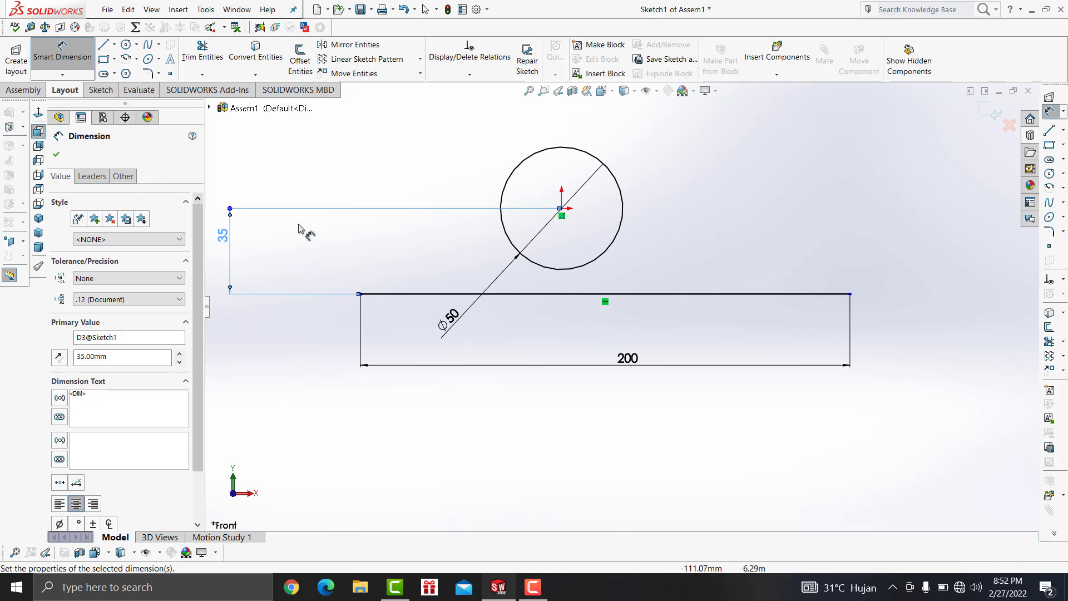
{"action": "key", "text": "Escape"}
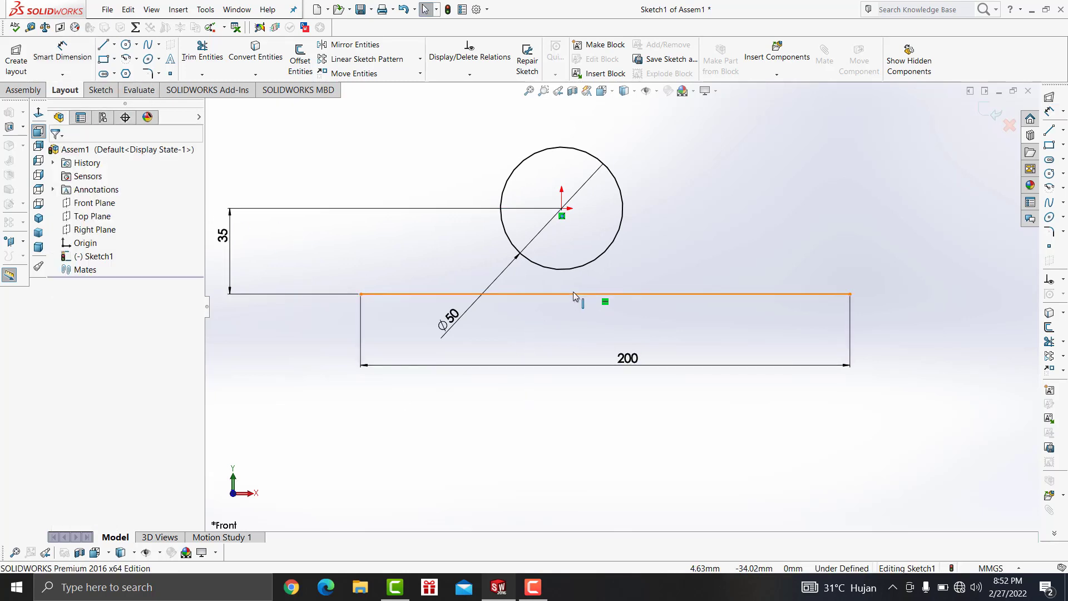
Add a Vertical relation between the line midpoint and circle centre, then exit the sketch
{"action": "left_click", "coordinate": [575, 295]}
{"action": "left_click", "coordinate": [575, 325]}
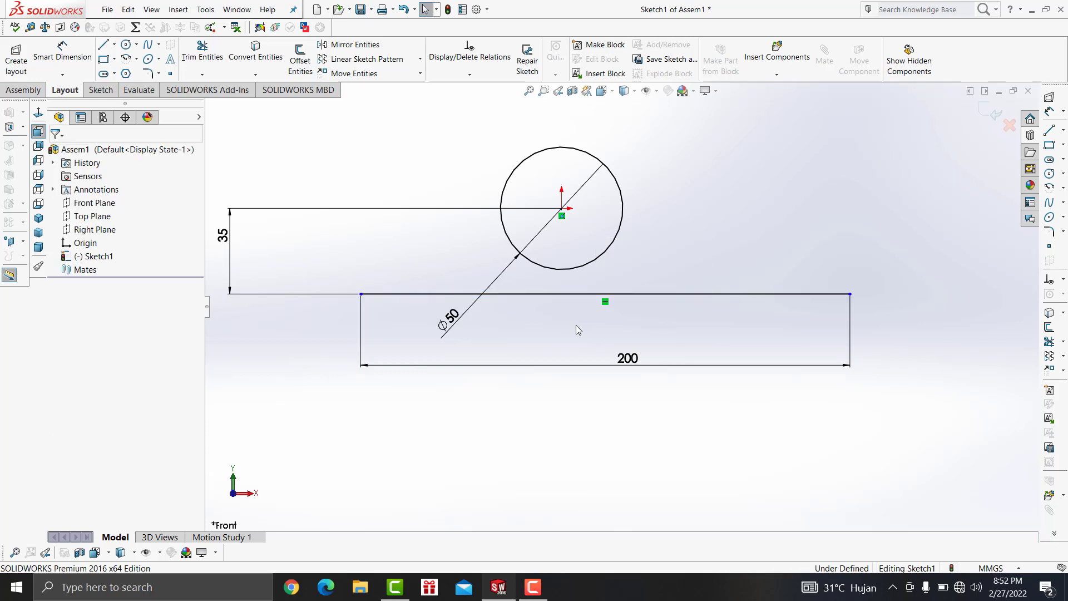
{"action": "left_click", "coordinate": [606, 294]}
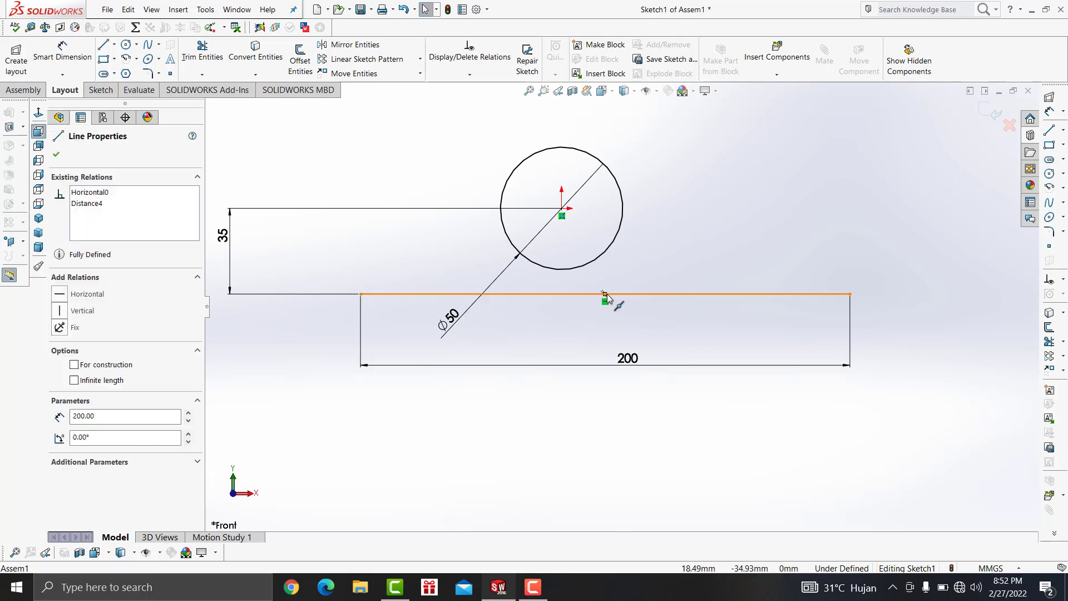
{"action": "left_click", "coordinate": [563, 215]}
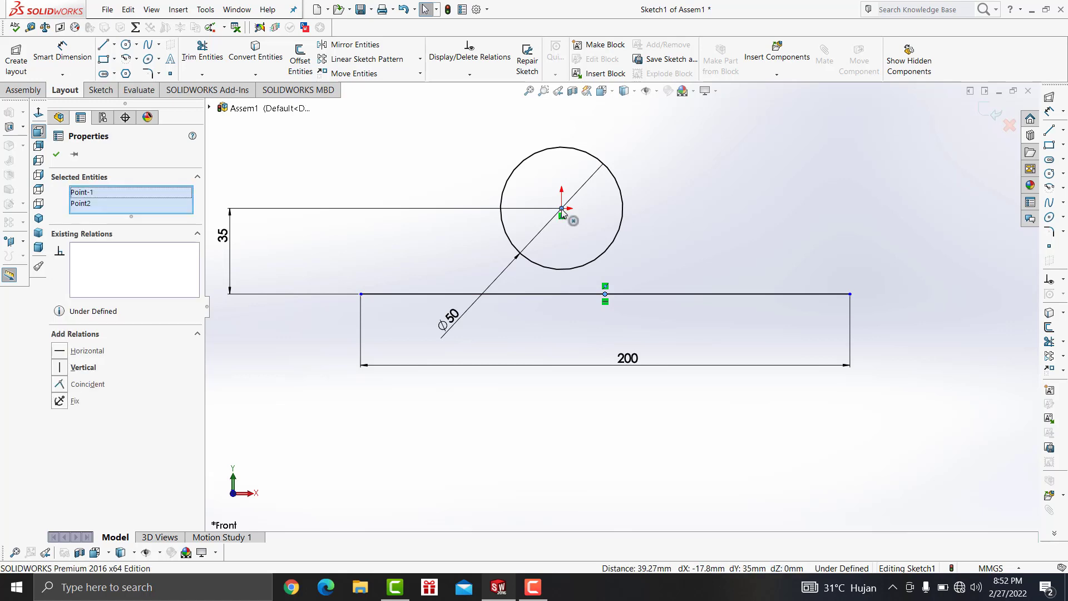
{"action": "left_click", "coordinate": [61, 370]}
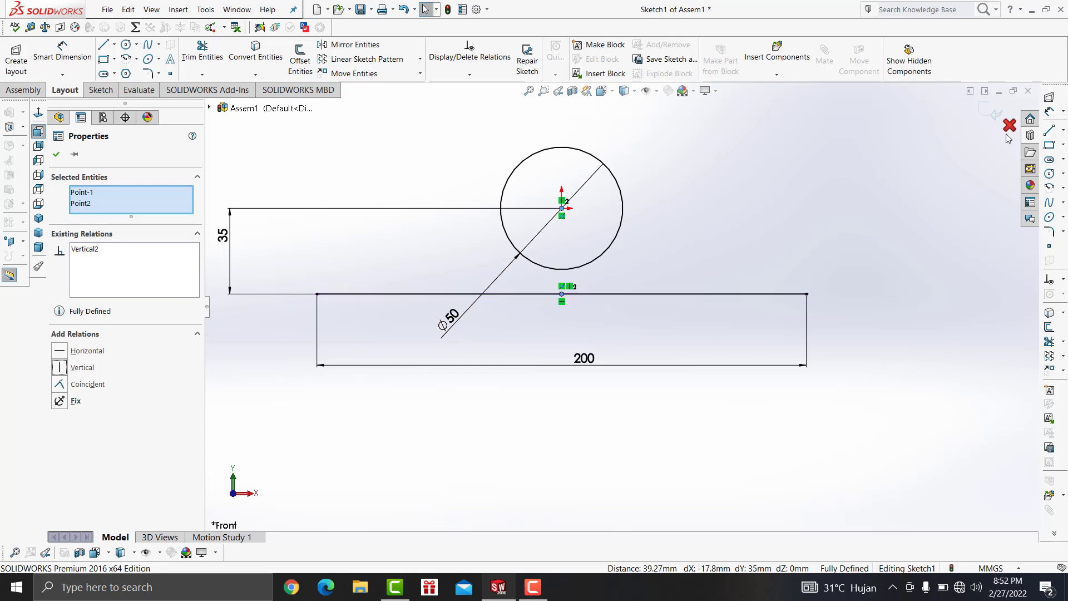
{"action": "left_click", "coordinate": [990, 115]}
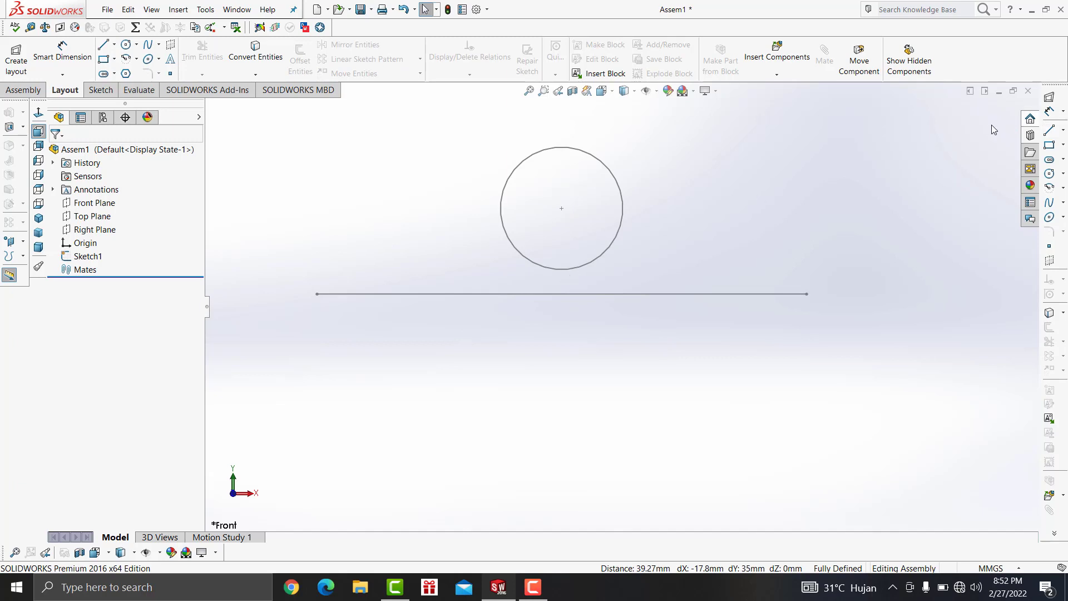
Show the Task Pane with its Design Library tab
{"action": "left_click", "coordinate": [1030, 118]}
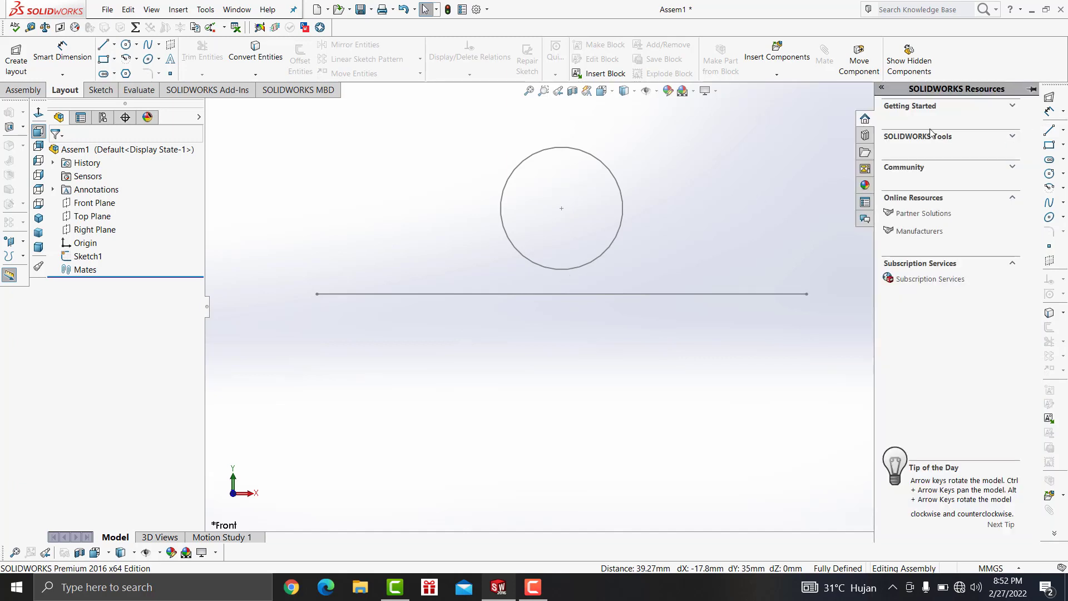
{"action": "right_click", "coordinate": [974, 59]}
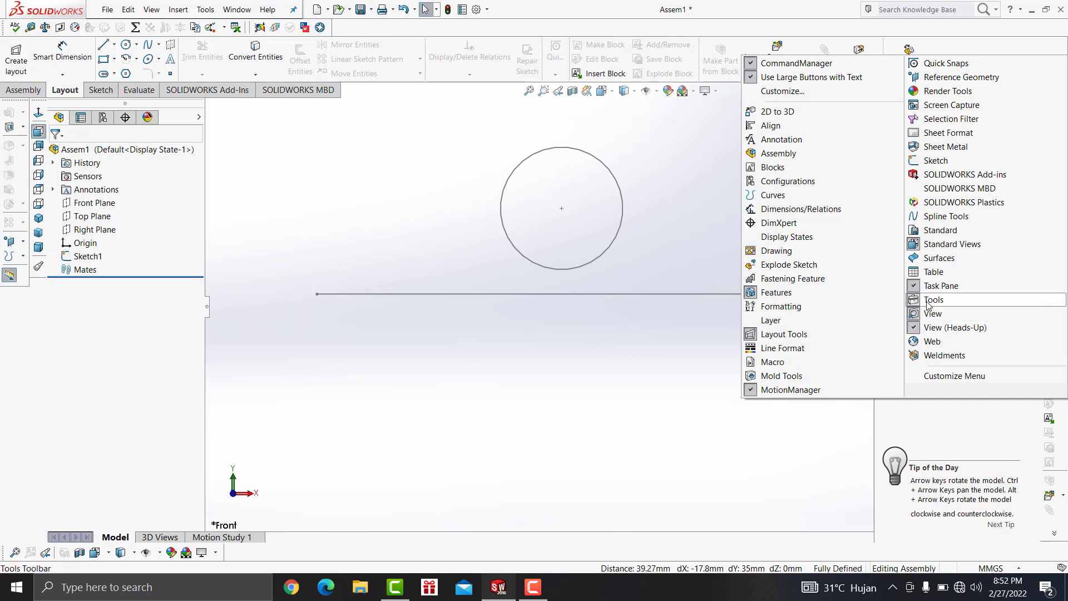
{"action": "left_click", "coordinate": [957, 305]}
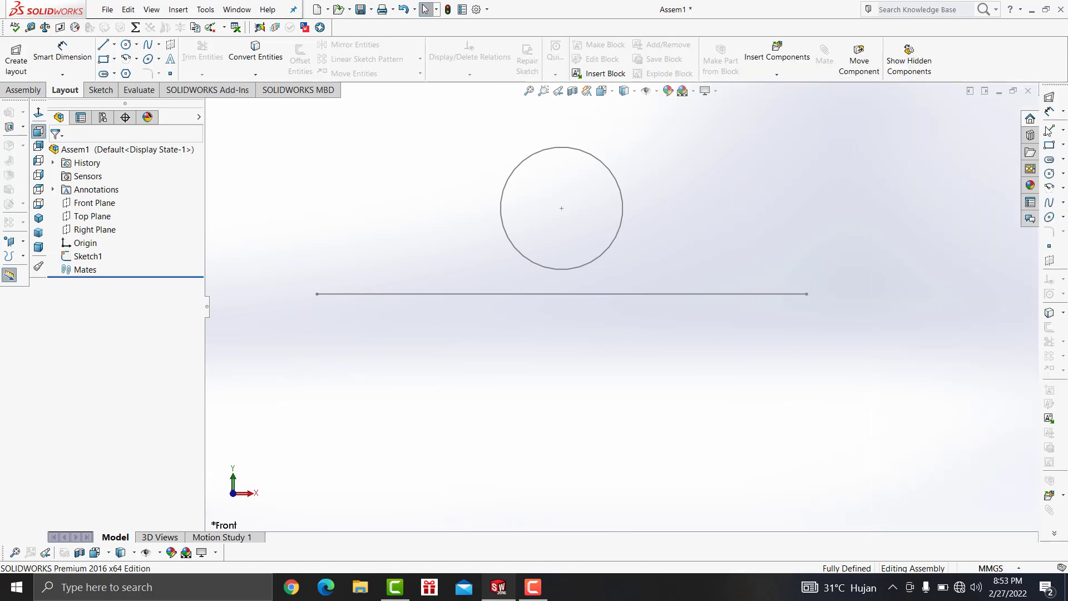
{"action": "left_click", "coordinate": [1030, 121]}
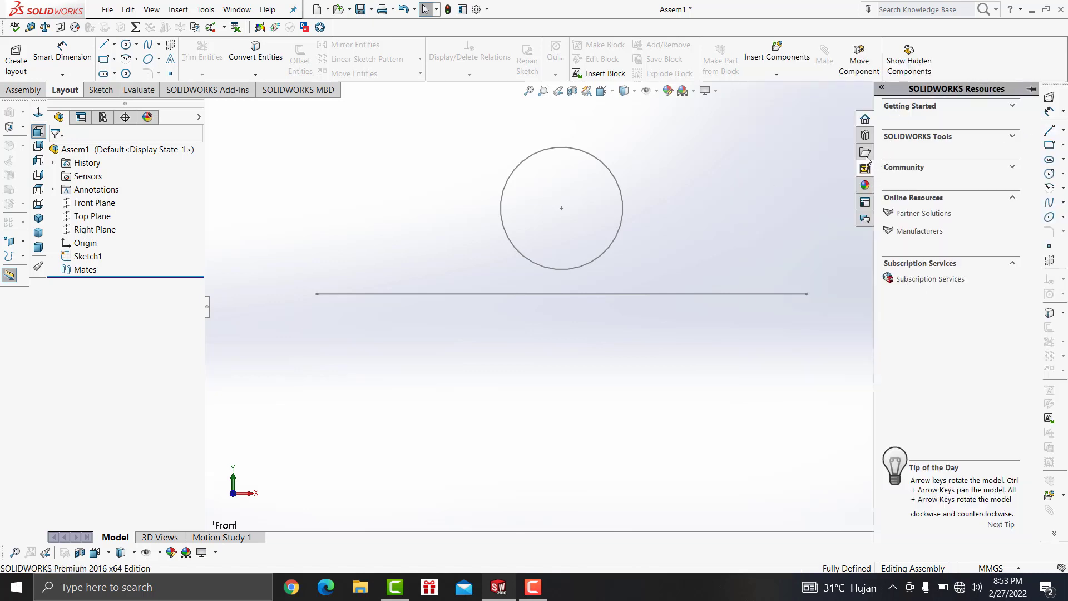
{"action": "left_click", "coordinate": [865, 135]}
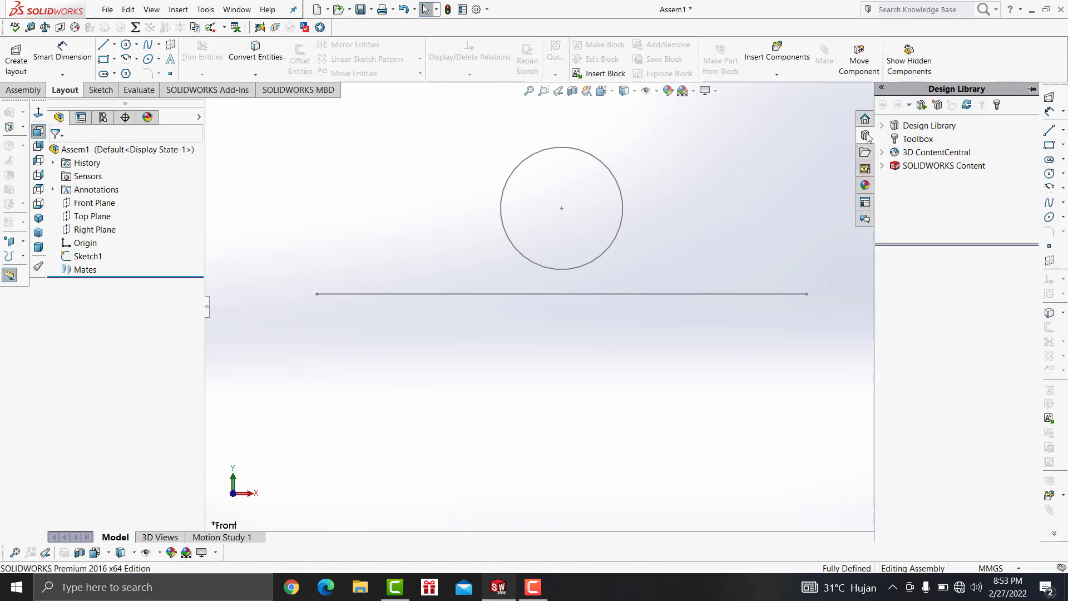
Add in Toolbox and browse to ANSI Metric > Power Transmission > Gears
{"action": "left_click", "coordinate": [923, 140]}
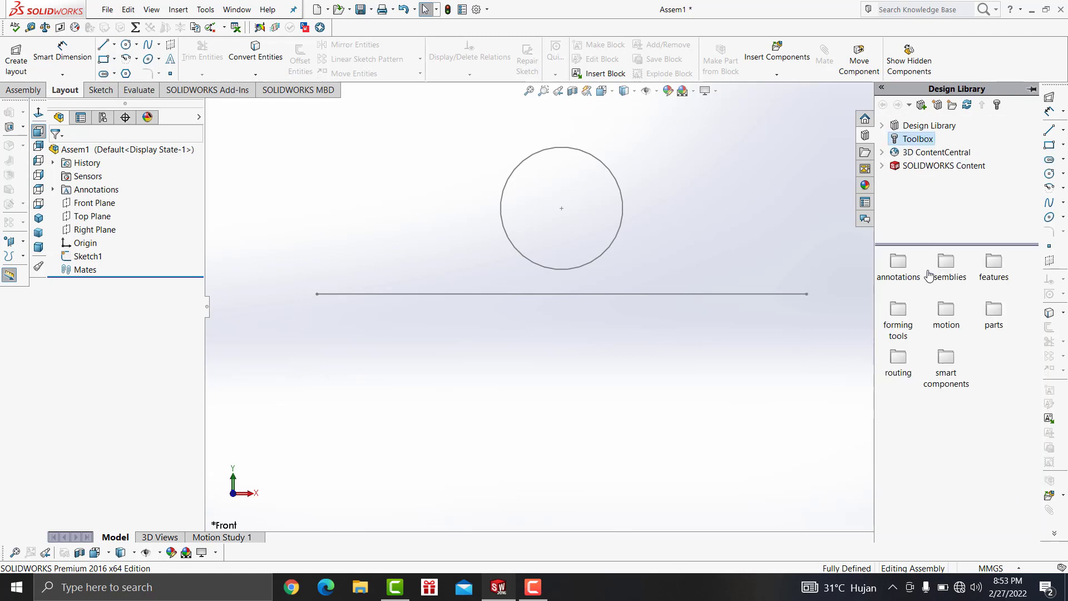
{"action": "left_click", "coordinate": [913, 142]}
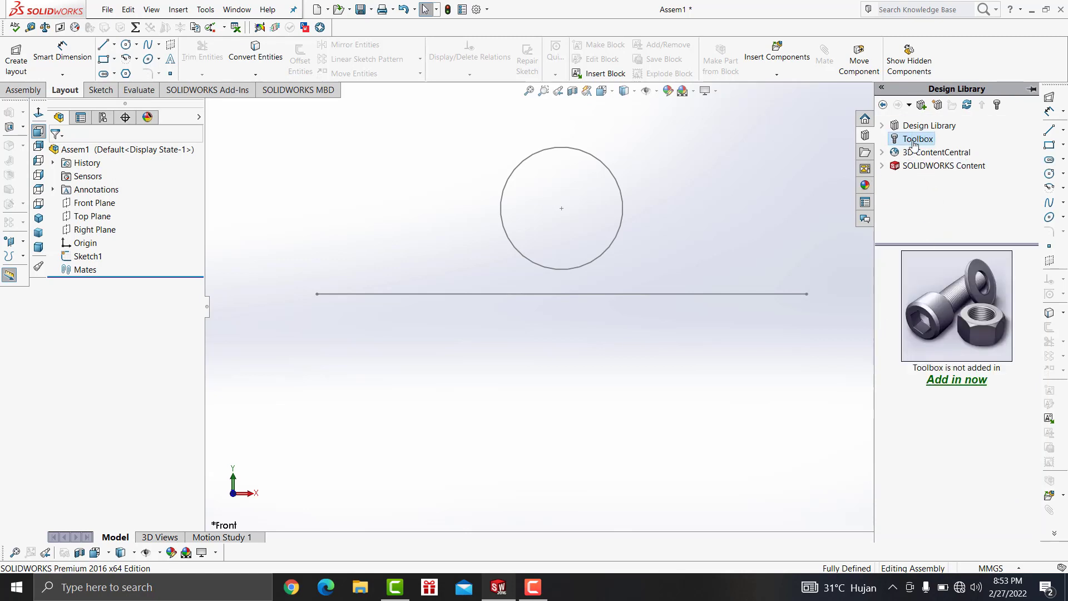
{"action": "left_click", "coordinate": [961, 382]}
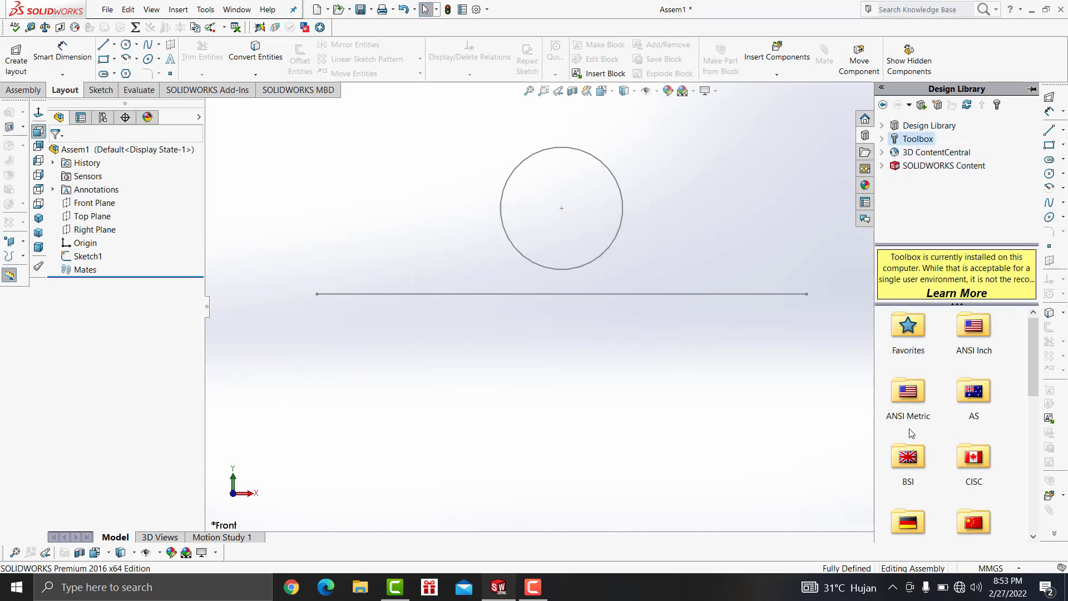
{"action": "double_click", "coordinate": [906, 406]}
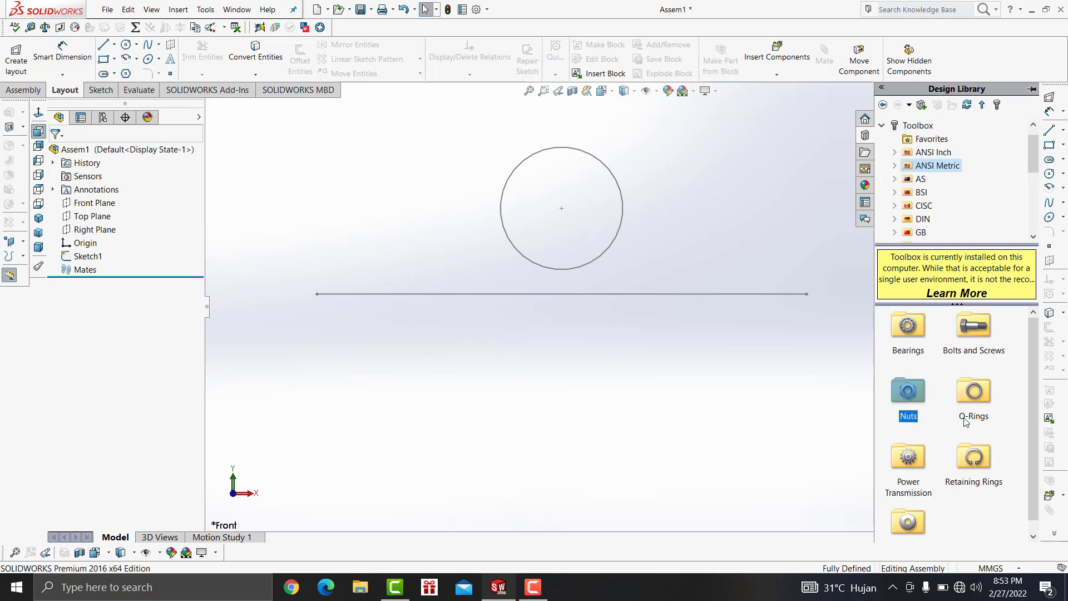
{"action": "left_click_drag", "start_coordinate": [1028, 352], "coordinate": [1027, 365]}
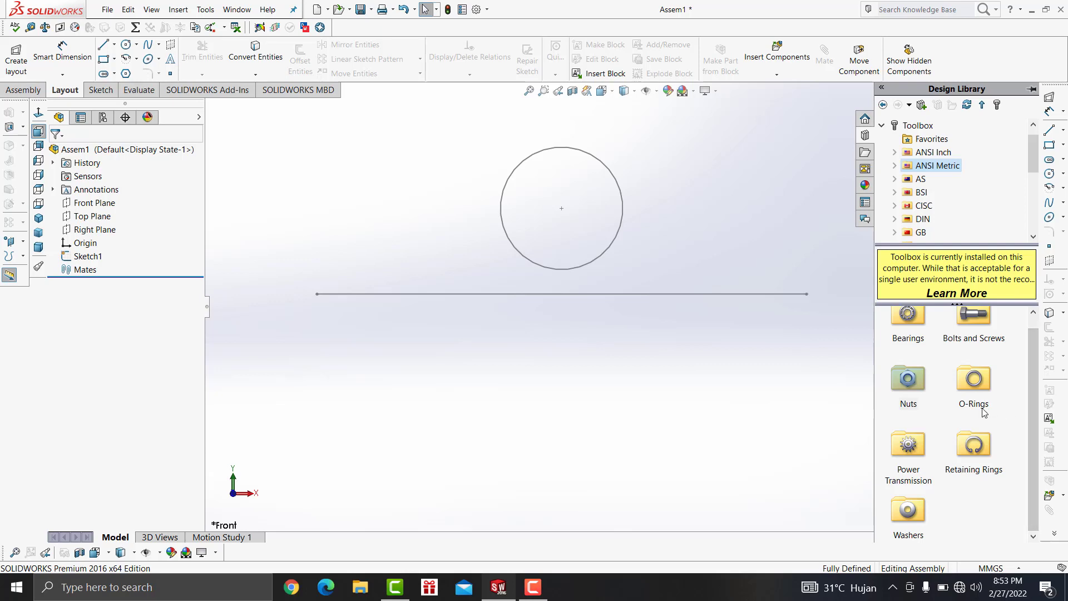
{"action": "double_click", "coordinate": [910, 453]}
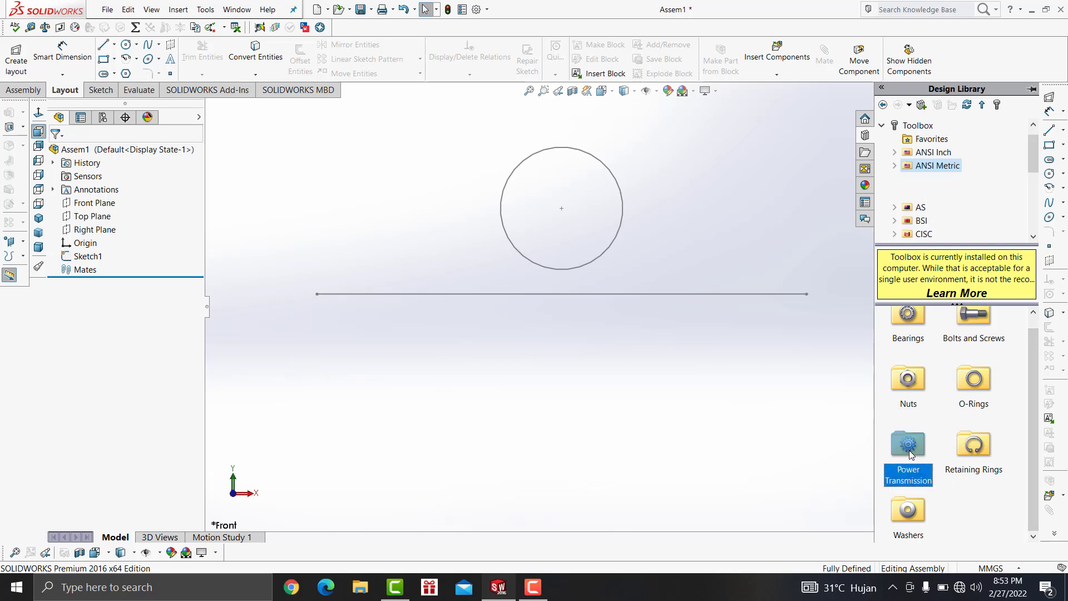
{"action": "double_click", "coordinate": [909, 328]}
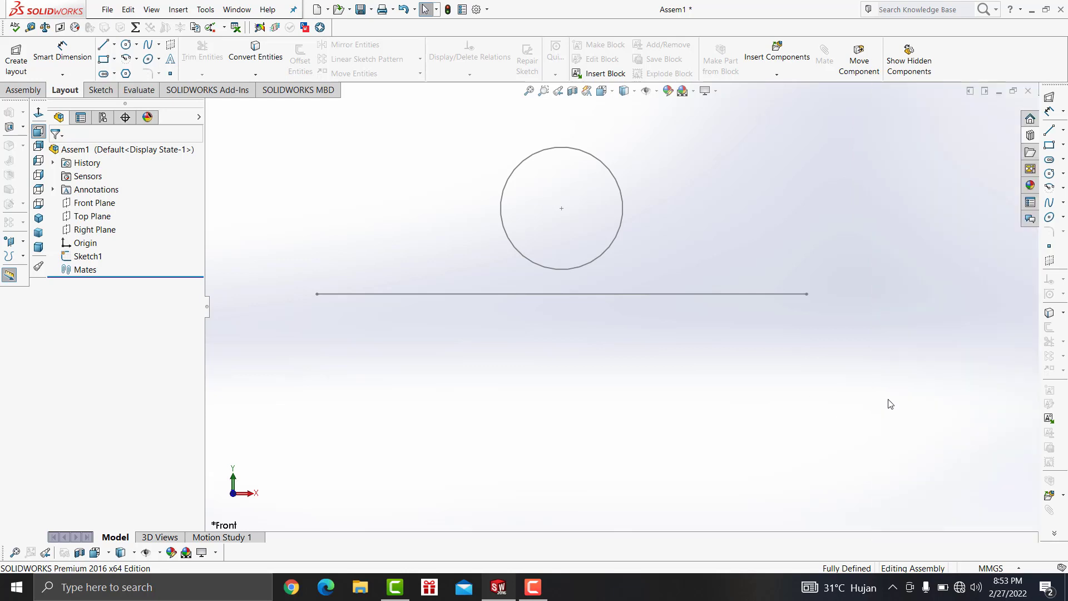
{"action": "left_click", "coordinate": [1030, 136]}
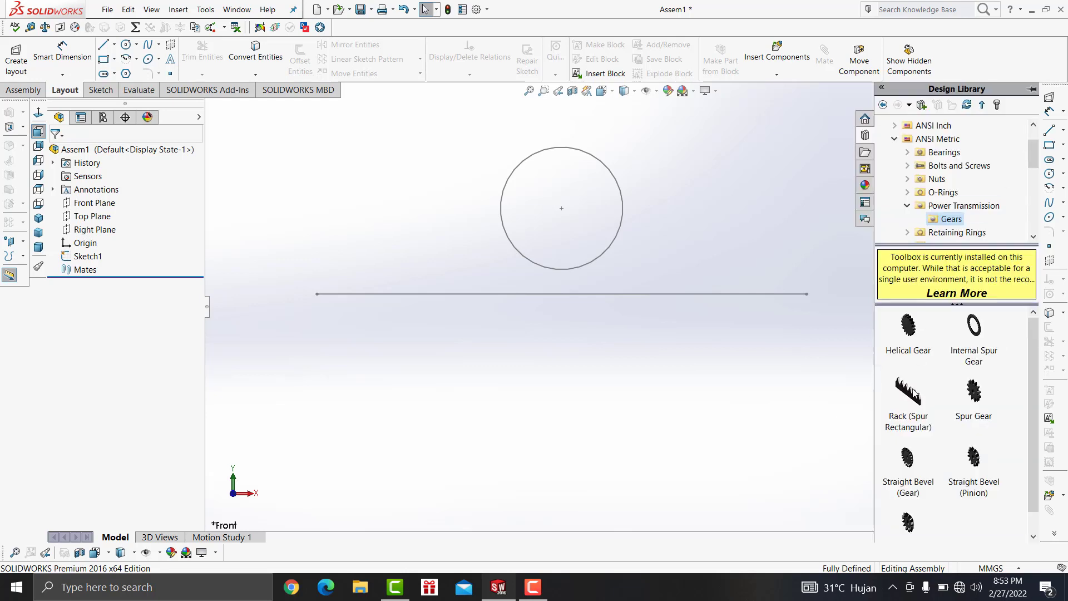
Insert a Module 2, 200 mm Rack (Spur Rectangular) below the sketch line
{"action": "left_click_drag", "start_coordinate": [910, 411], "coordinate": [555, 422]}
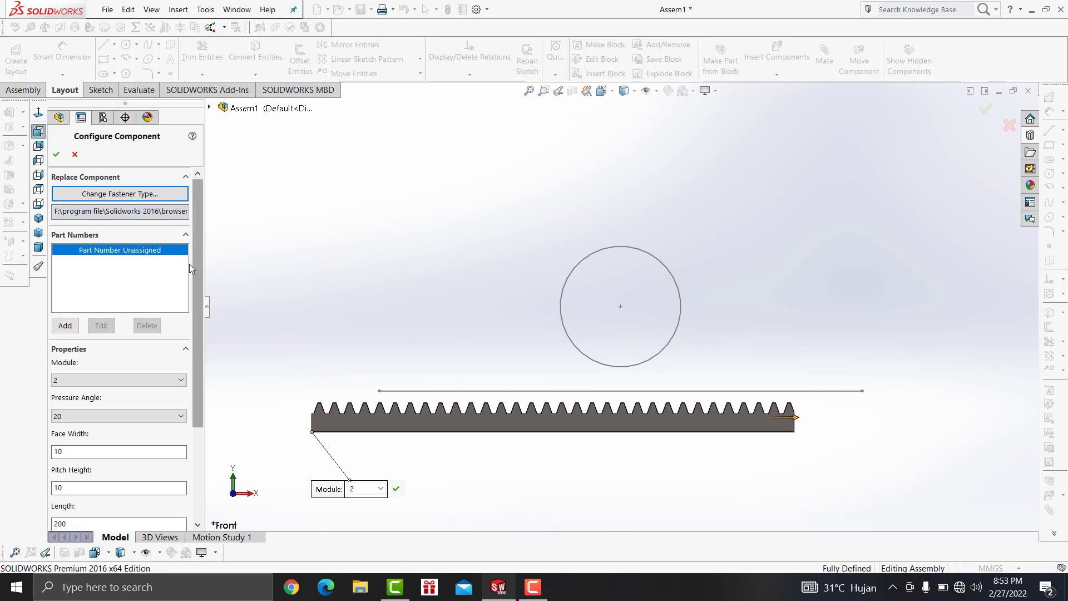
{"action": "scroll", "coordinate": [184, 311], "scroll_direction": "down", "scroll_amount": 3}
{"action": "scroll", "coordinate": [184, 317], "scroll_direction": "down", "scroll_amount": 1}
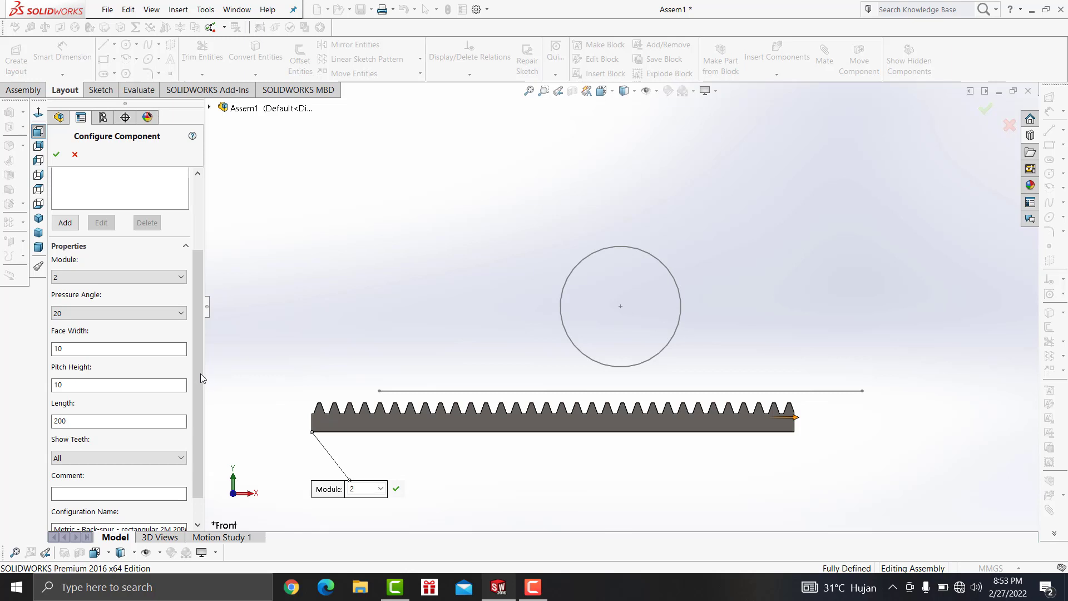
{"action": "scroll", "coordinate": [194, 354], "scroll_direction": "down", "scroll_amount": 1}
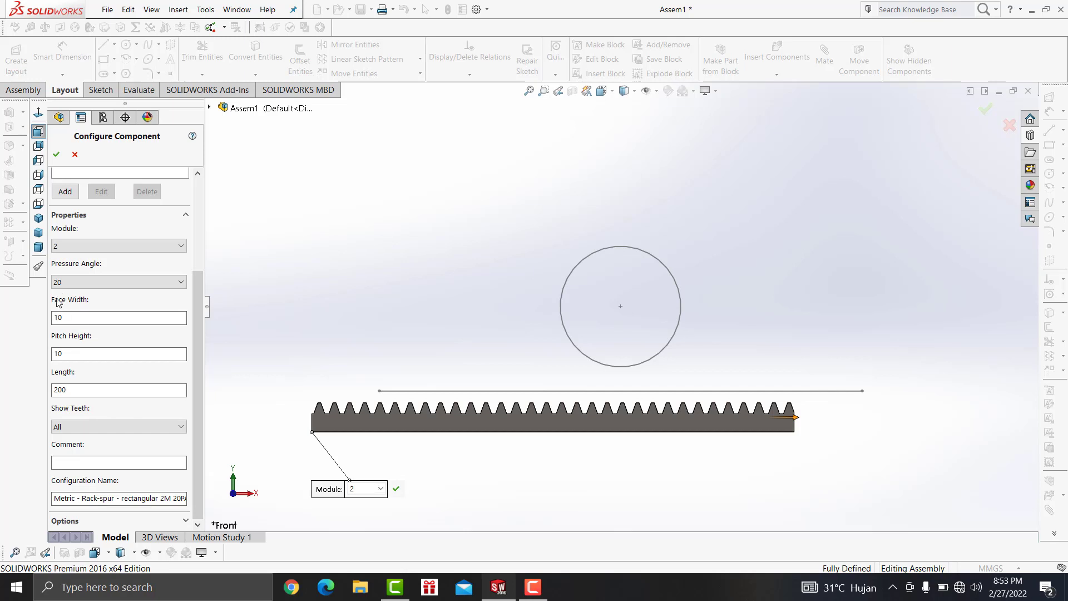
{"action": "scroll", "coordinate": [211, 311], "scroll_direction": "up", "scroll_amount": 2}
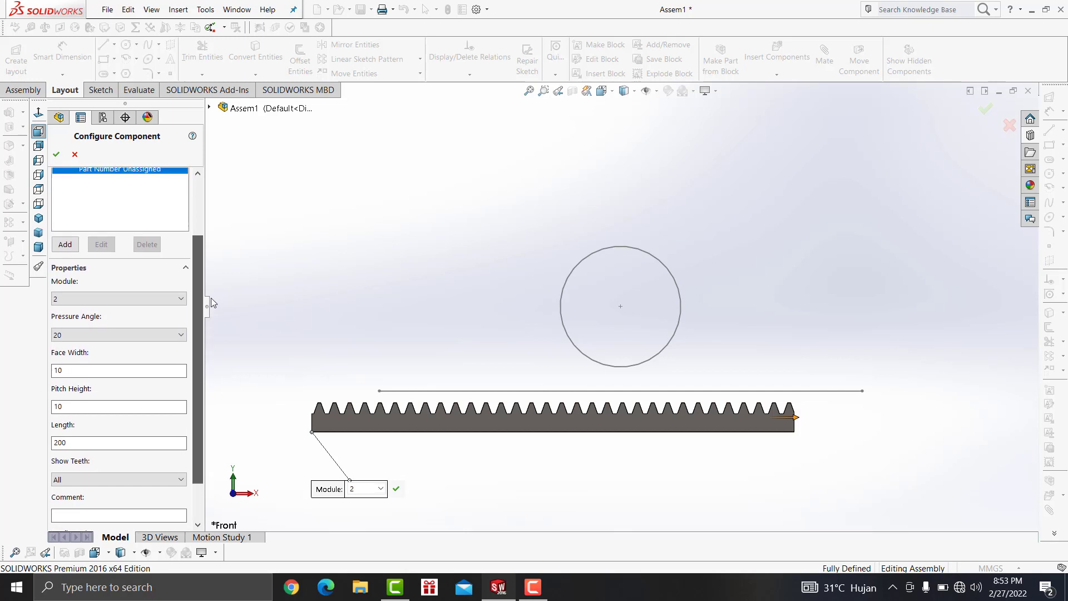
{"action": "scroll", "coordinate": [122, 251], "scroll_direction": "down", "scroll_amount": 2}
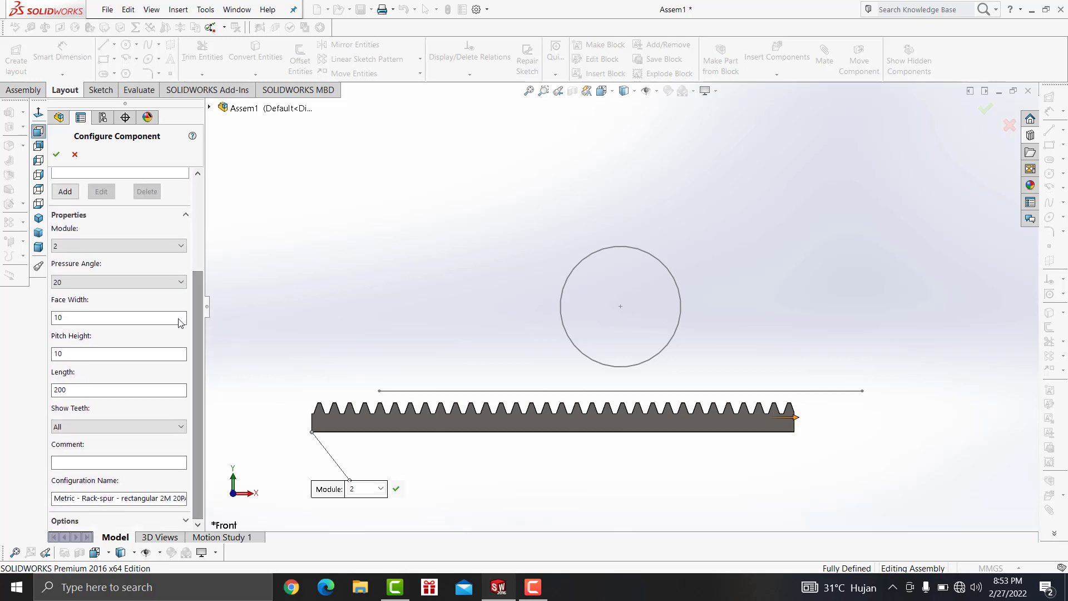
{"action": "left_click", "coordinate": [56, 155]}
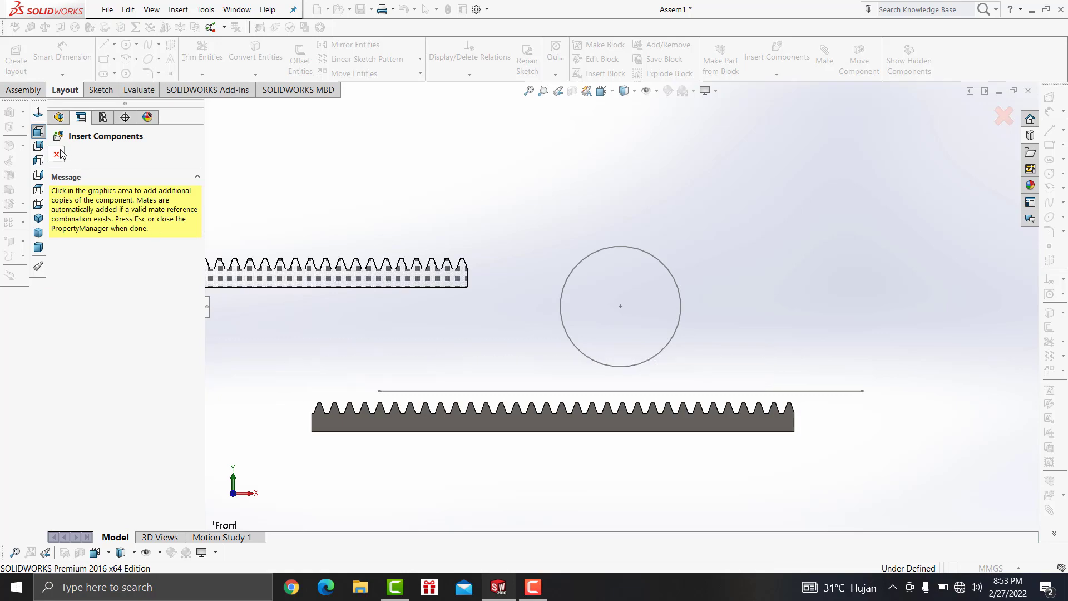
{"action": "left_click", "coordinate": [59, 154]}
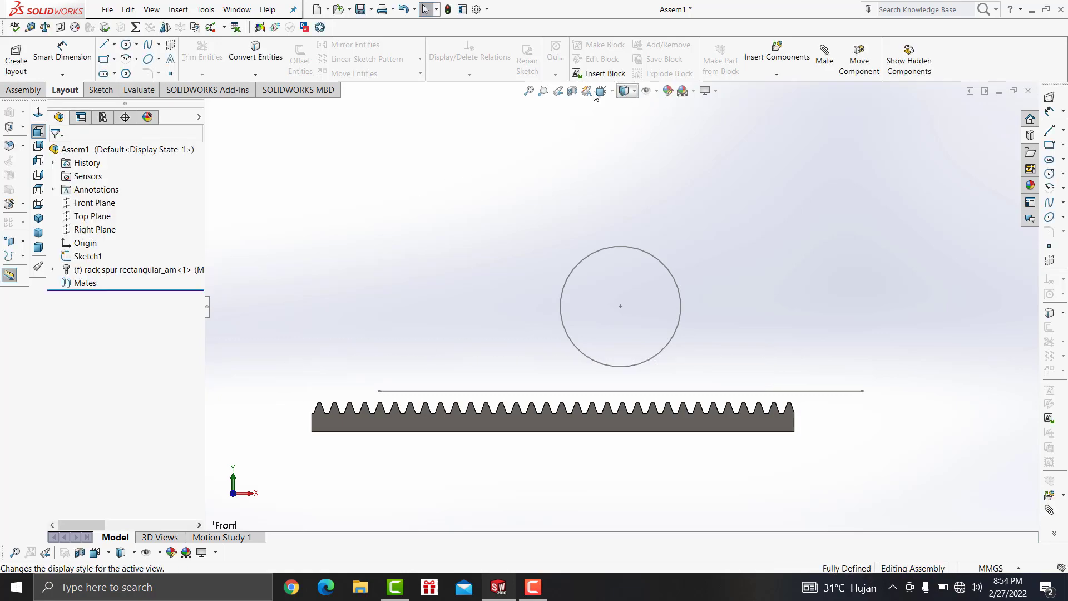
Switch to the Isometric view and set the rack component to Float
{"action": "left_click", "coordinate": [601, 91]}
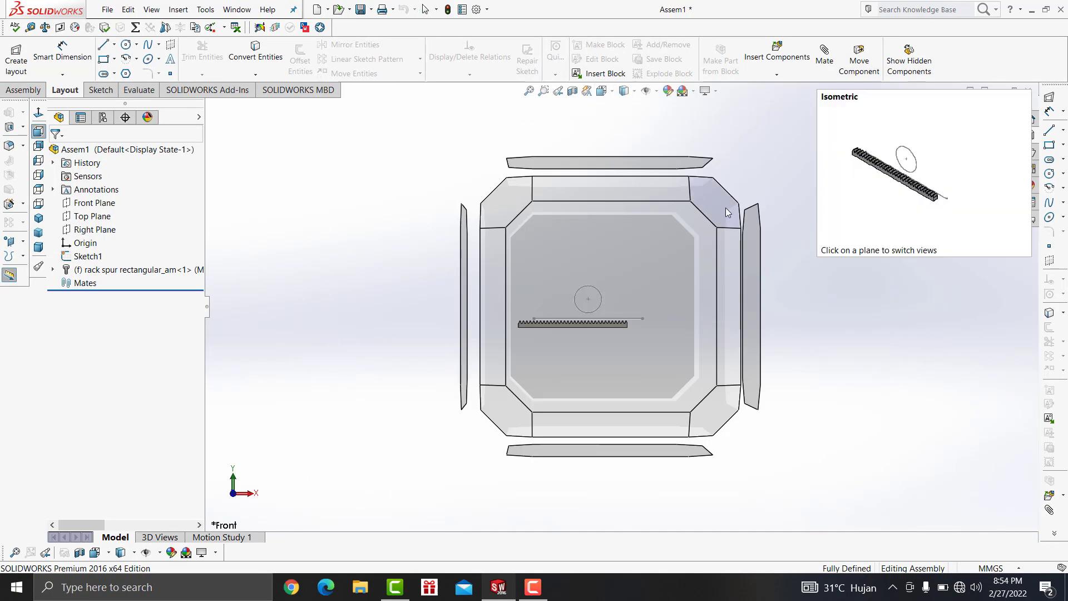
{"action": "left_click", "coordinate": [725, 208]}
{"action": "scroll", "coordinate": [533, 295], "scroll_direction": "down", "scroll_amount": 2}
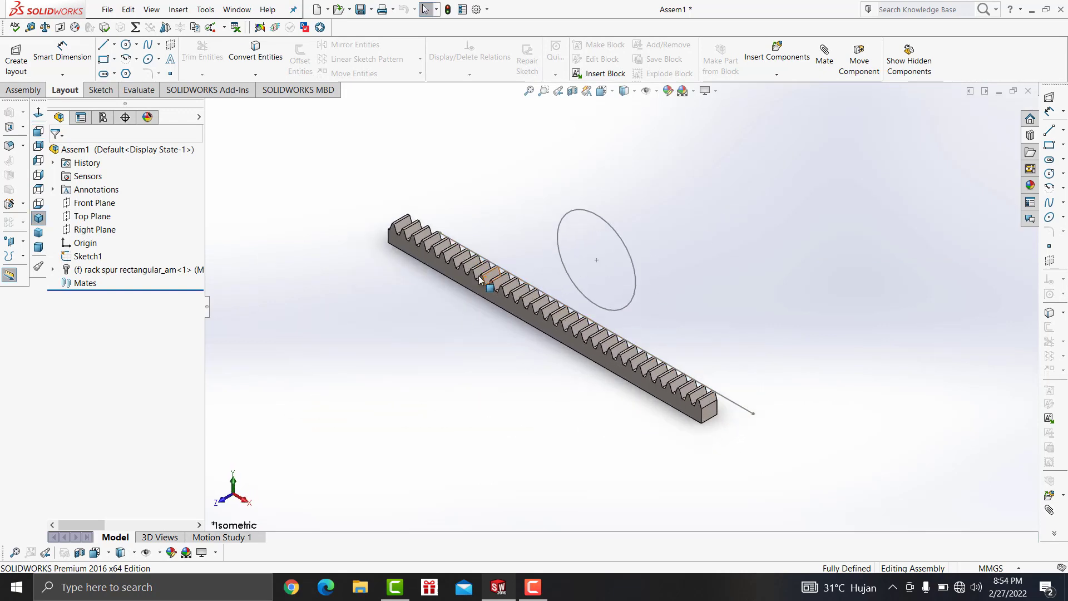
{"action": "scroll", "coordinate": [579, 323], "scroll_direction": "down", "scroll_amount": 2}
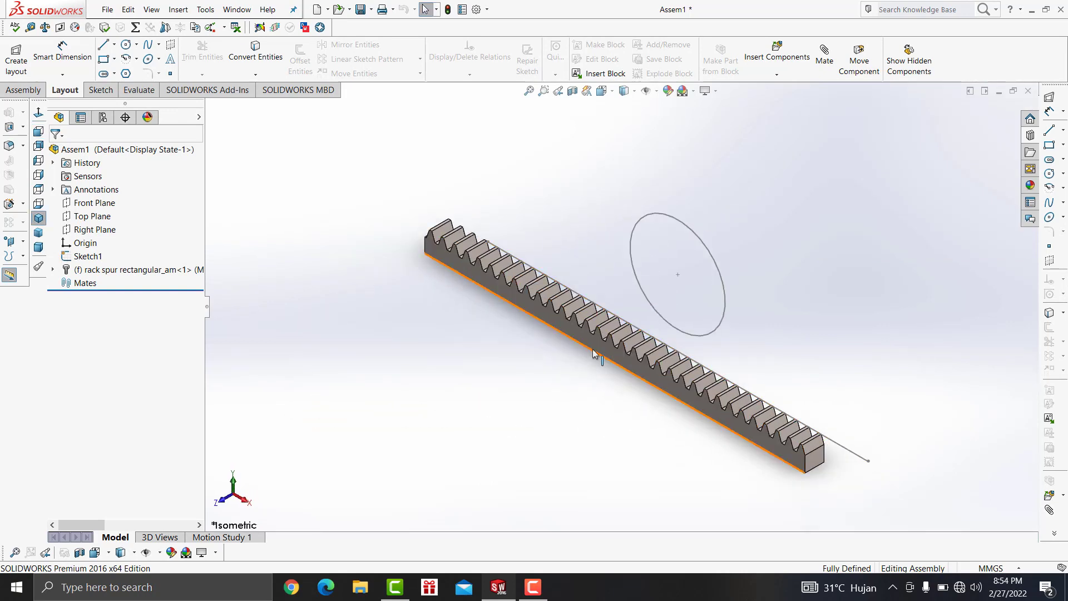
{"action": "right_click", "coordinate": [593, 349]}
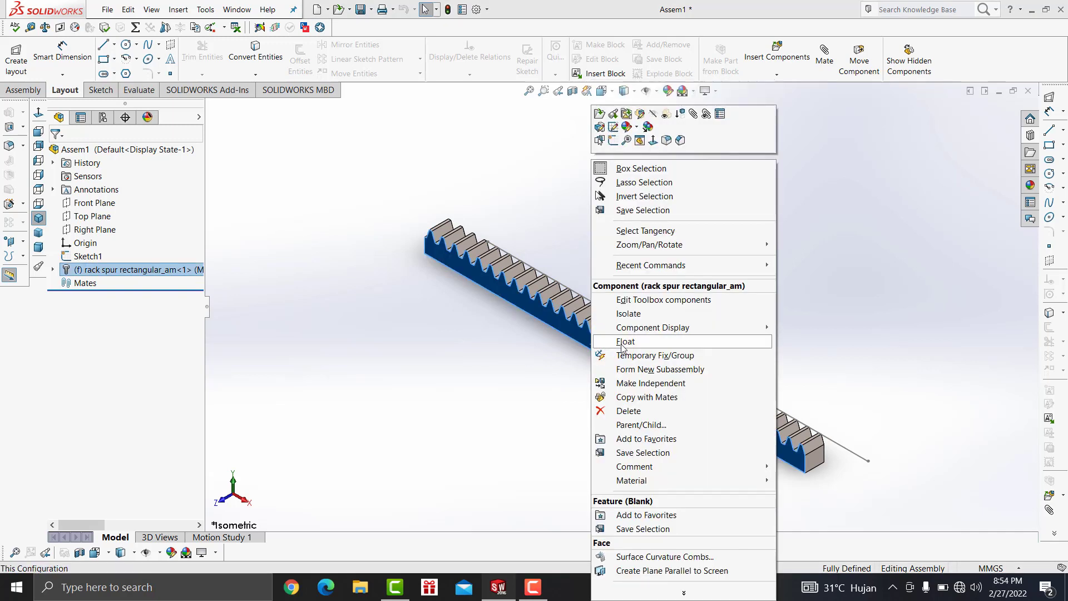
{"action": "left_click", "coordinate": [622, 342]}
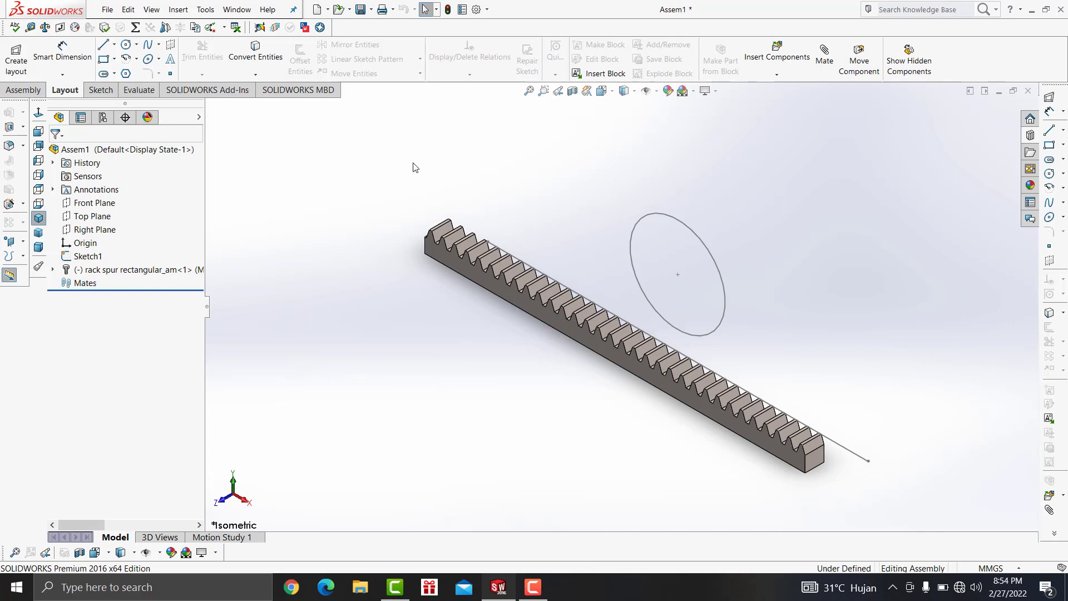
{"action": "left_click", "coordinate": [13, 92]}
Mate the rack's side face coincident with the Front Plane
{"action": "left_click", "coordinate": [131, 56]}
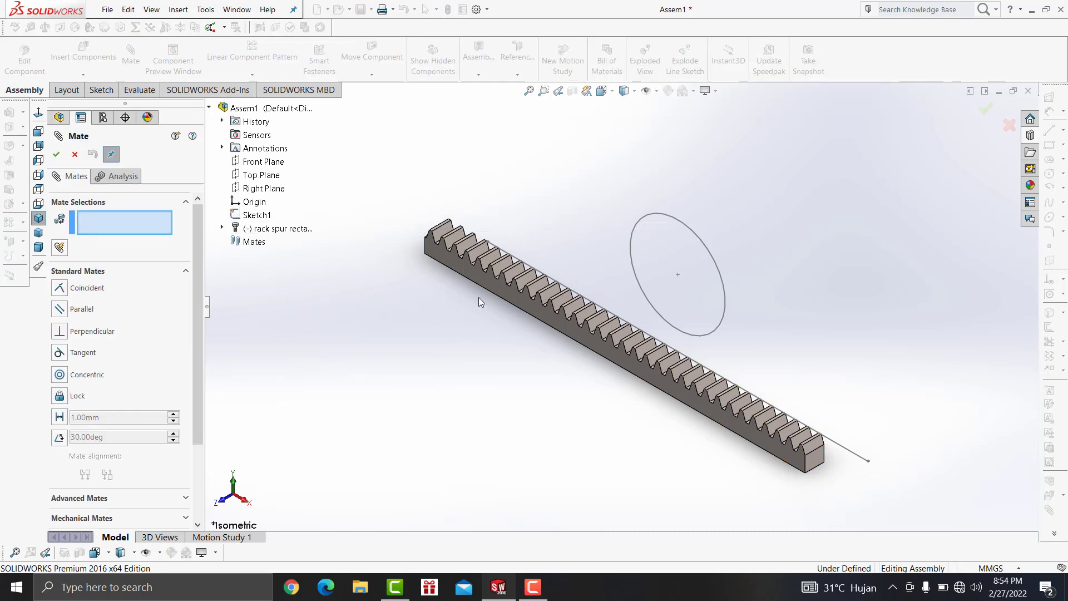
{"action": "left_click", "coordinate": [497, 286]}
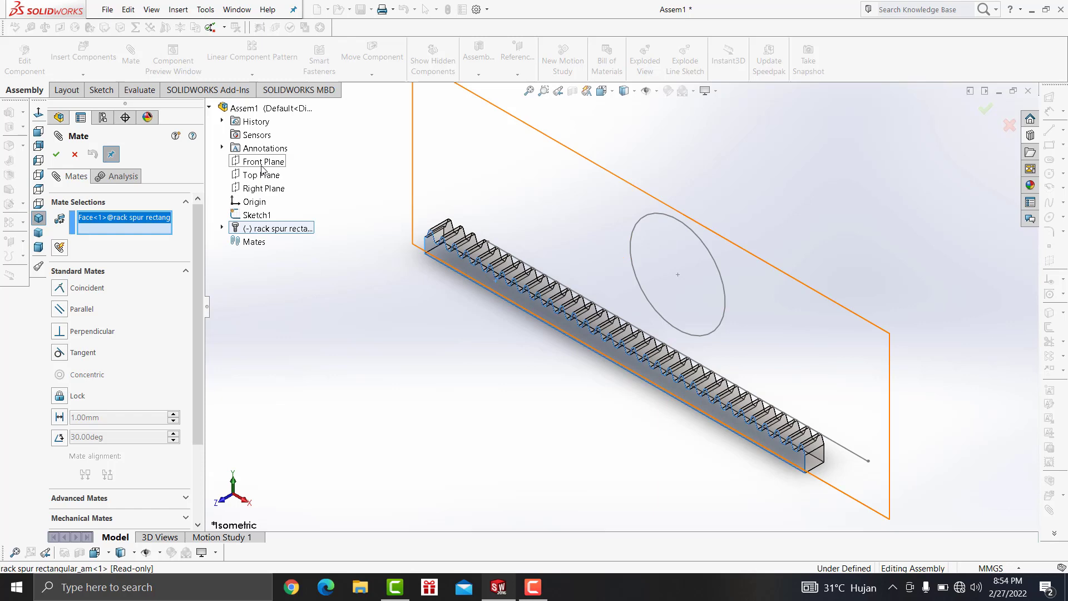
{"action": "left_click", "coordinate": [262, 167]}
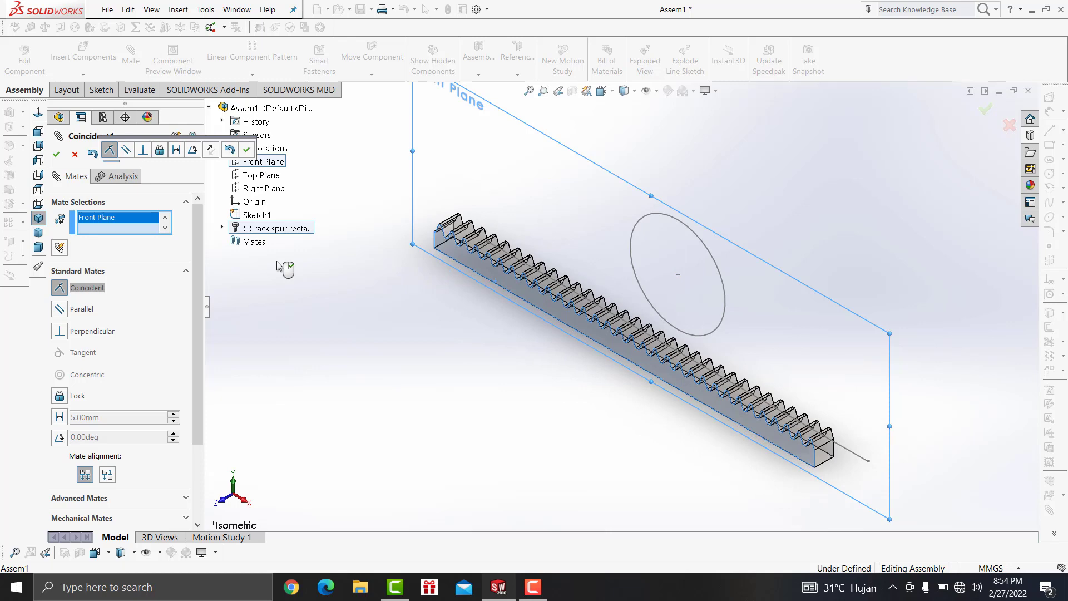
{"action": "left_click", "coordinate": [210, 149]}
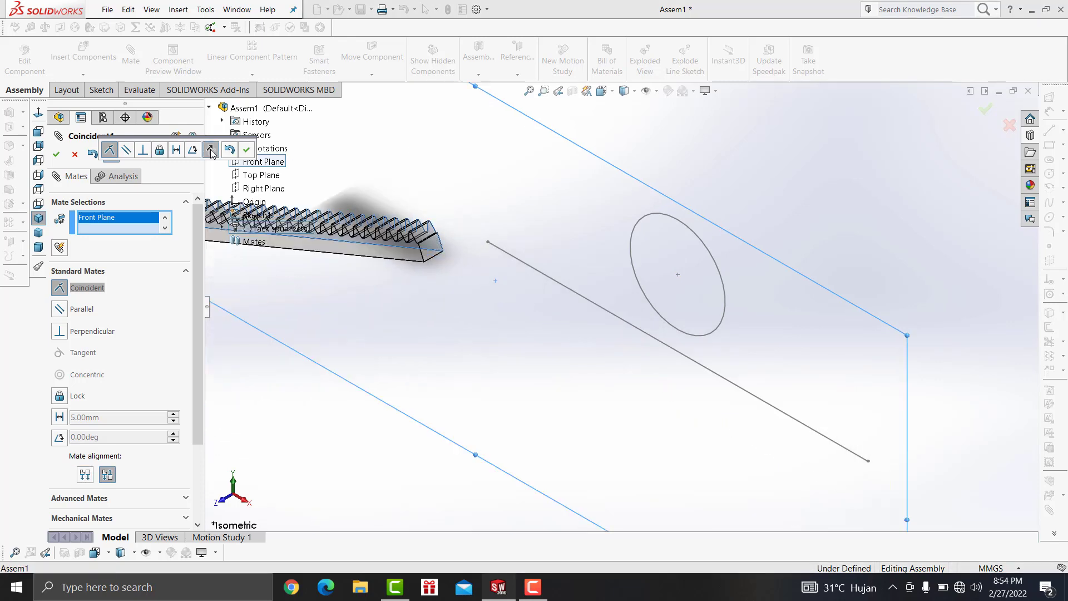
{"action": "left_click", "coordinate": [210, 150]}
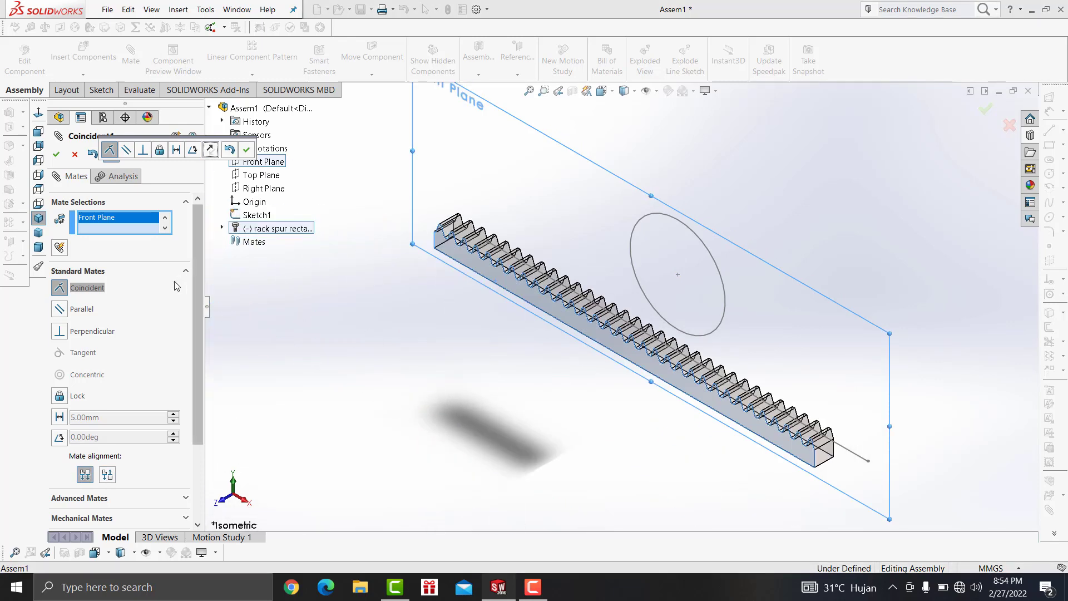
{"action": "left_click", "coordinate": [241, 153]}
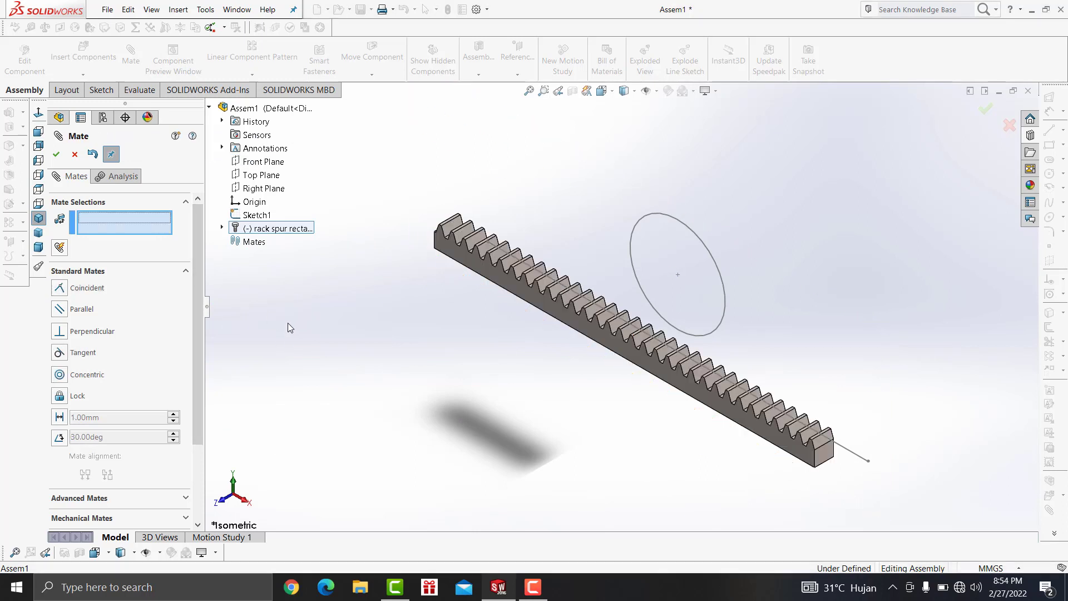
Mate the rack's bottom end corner coincident with the sketch line's end point
{"action": "left_click", "coordinate": [814, 468]}
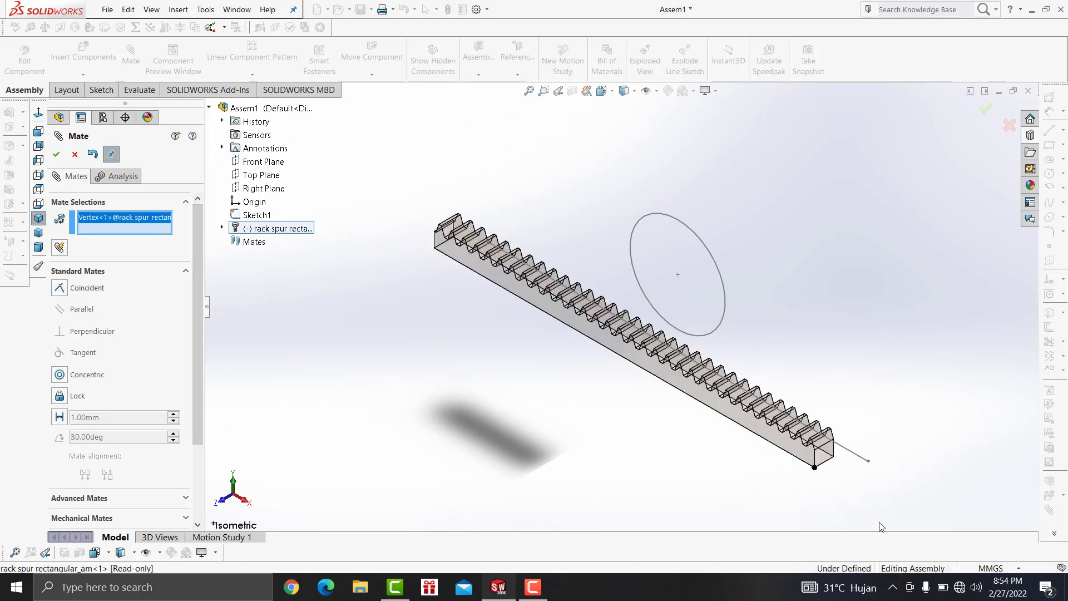
{"action": "left_click", "coordinate": [869, 462]}
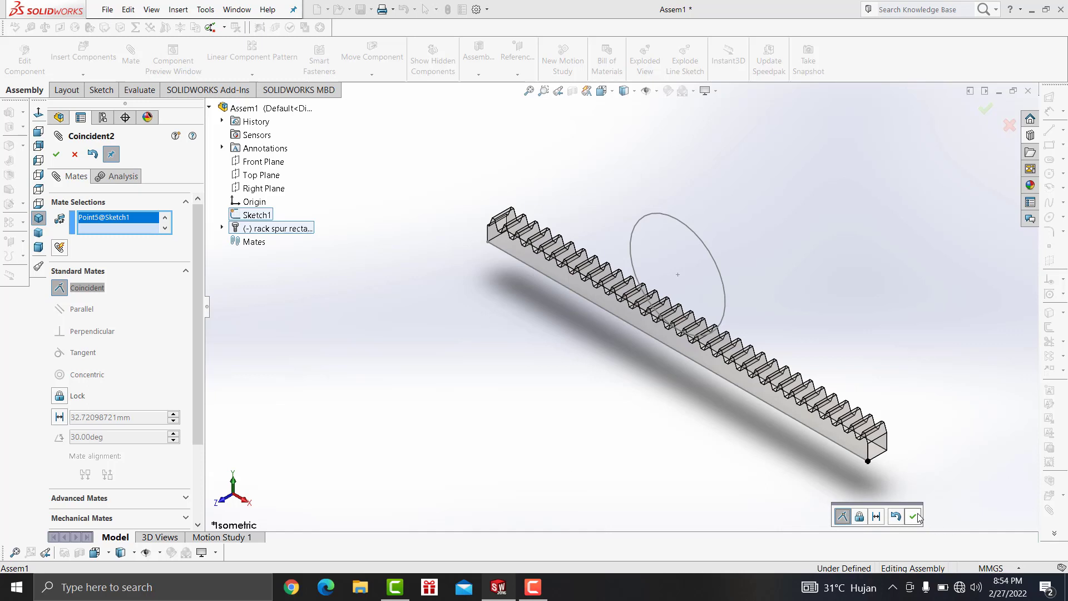
{"action": "left_click", "coordinate": [915, 517]}
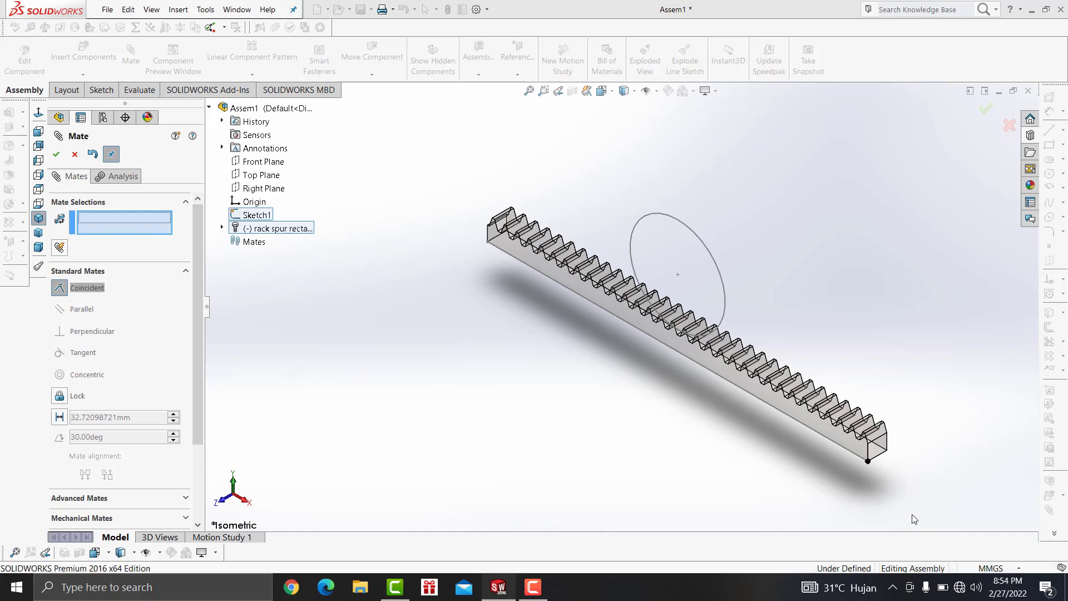
{"action": "left_click", "coordinate": [56, 154]}
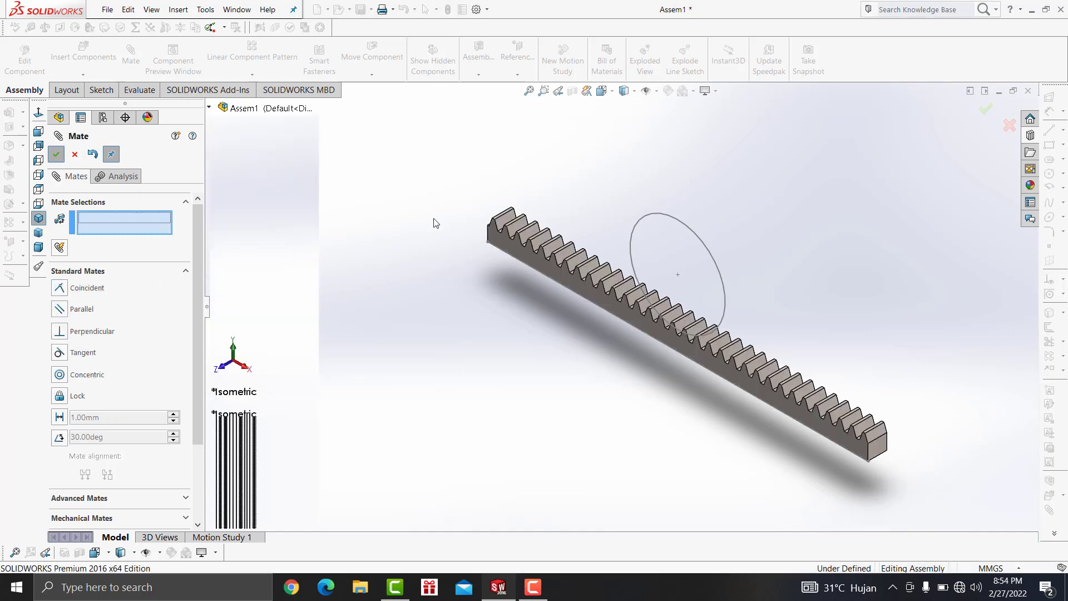
Insert a Module 2, 25-tooth spur gear with 10 mm face width from Toolbox Gears
{"action": "left_click", "coordinate": [1029, 136]}
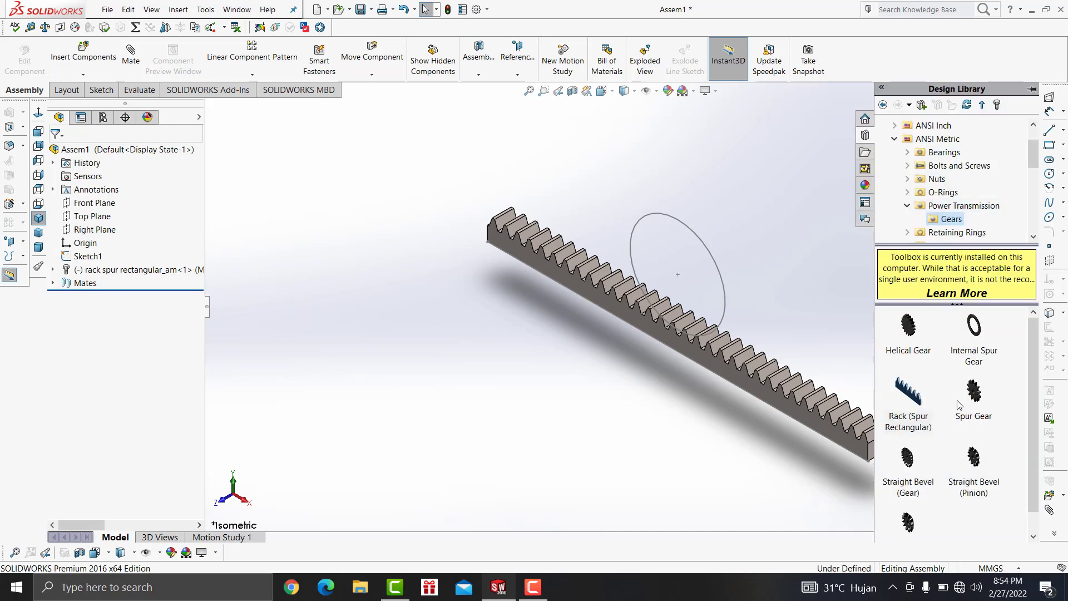
{"action": "left_click_drag", "start_coordinate": [972, 392], "coordinate": [612, 417]}
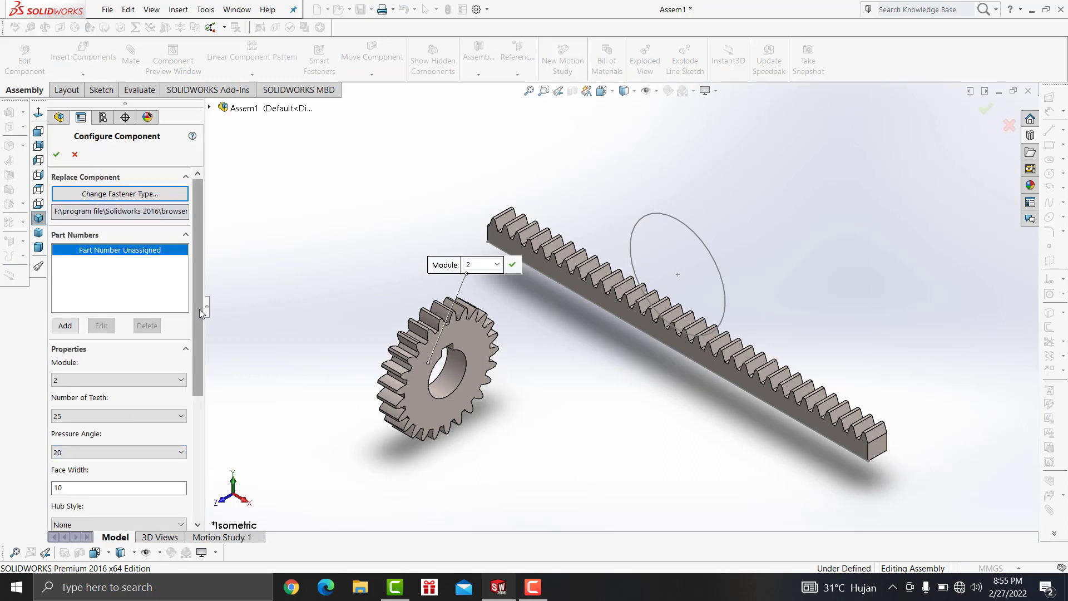
{"action": "left_click_drag", "start_coordinate": [199, 309], "coordinate": [196, 355]}
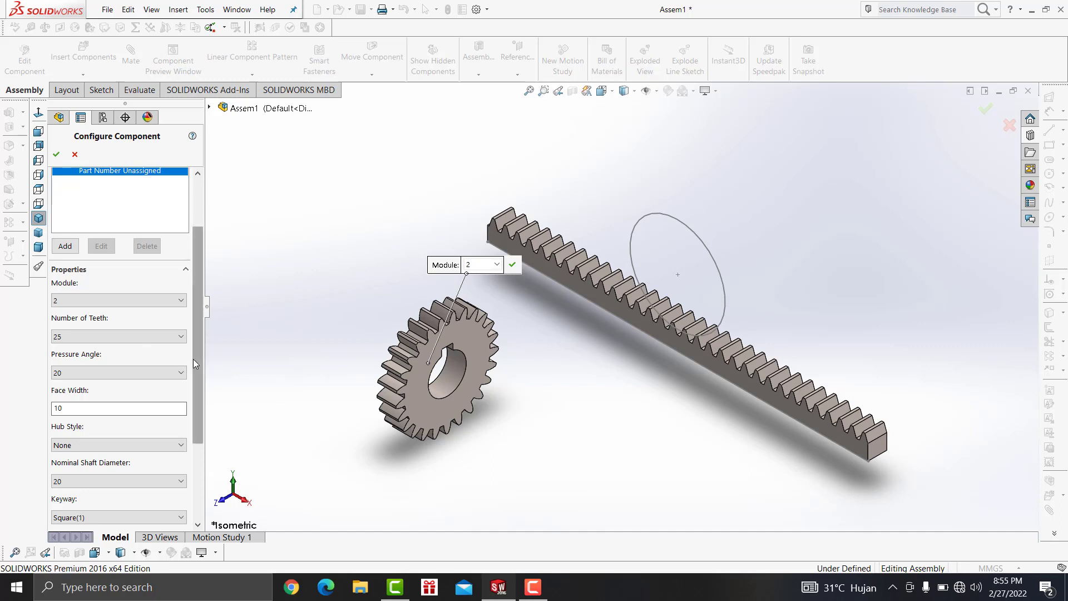
{"action": "mouse_move", "coordinate": [192, 359]}
{"action": "left_mouse_down"}
{"action": "mouse_move", "coordinate": [191, 383]}
{"action": "mouse_move", "coordinate": [197, 302]}
{"action": "left_mouse_up"}
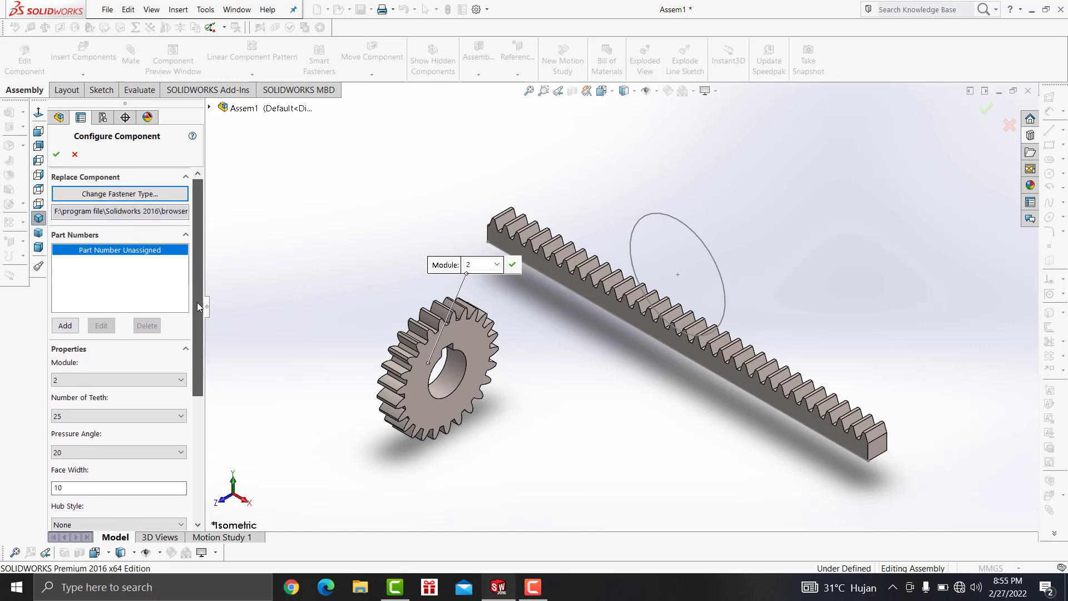
{"action": "left_click", "coordinate": [56, 154]}
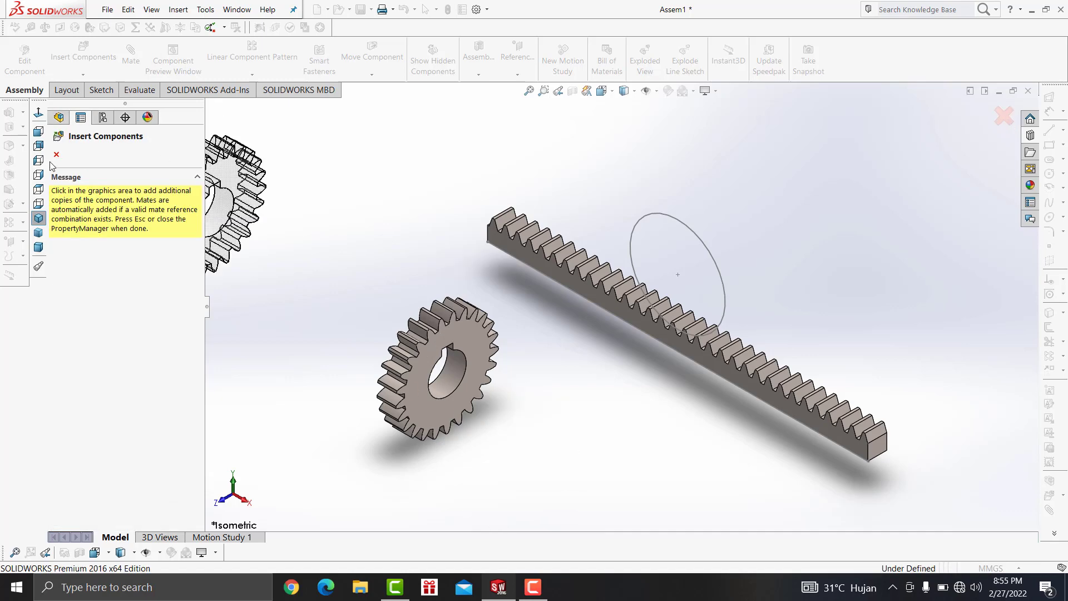
{"action": "key", "text": "Escape"}
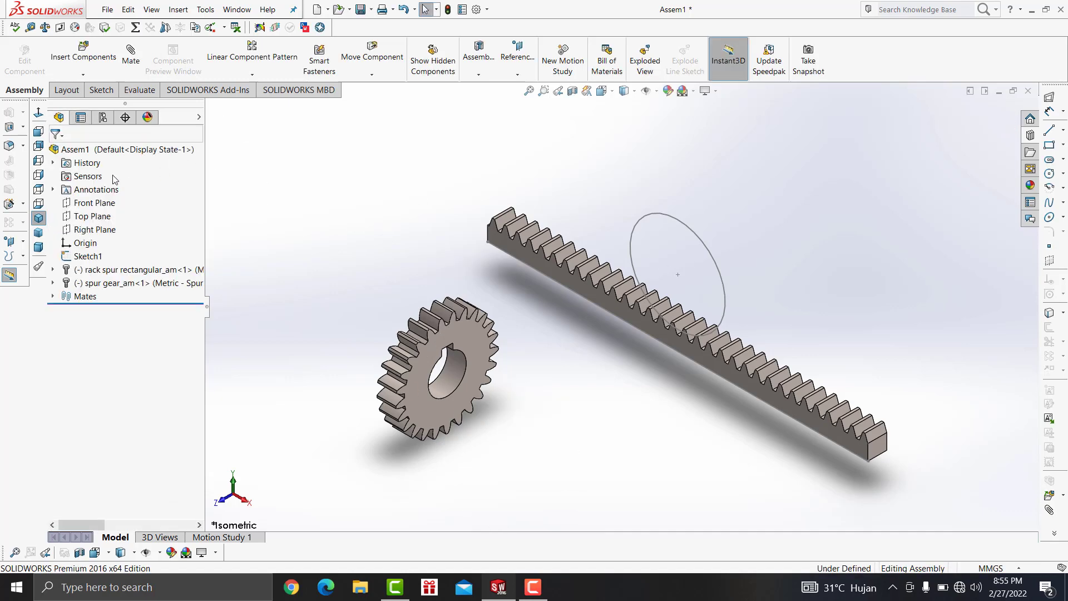
Mate the gear's face coincident with the Front Plane, with flipped alignment
{"action": "left_click", "coordinate": [132, 55]}
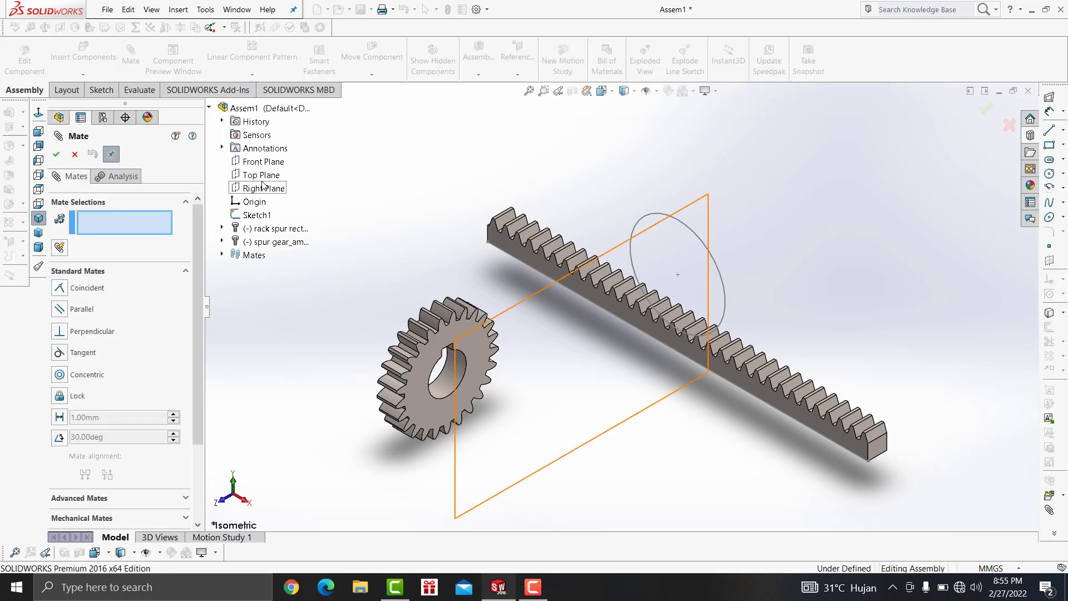
{"action": "left_click", "coordinate": [460, 335]}
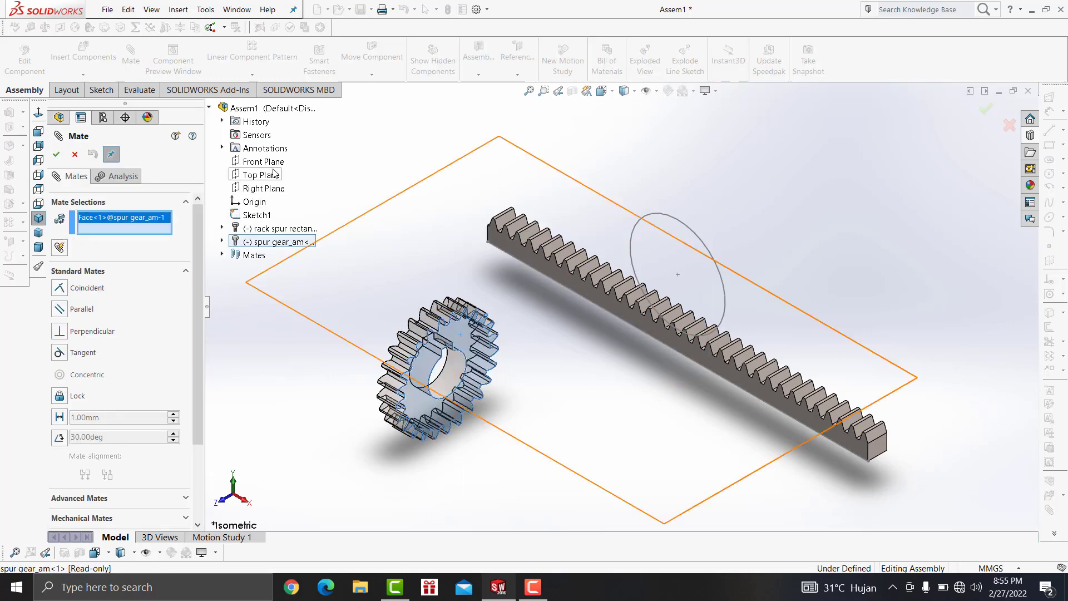
{"action": "left_click", "coordinate": [271, 162]}
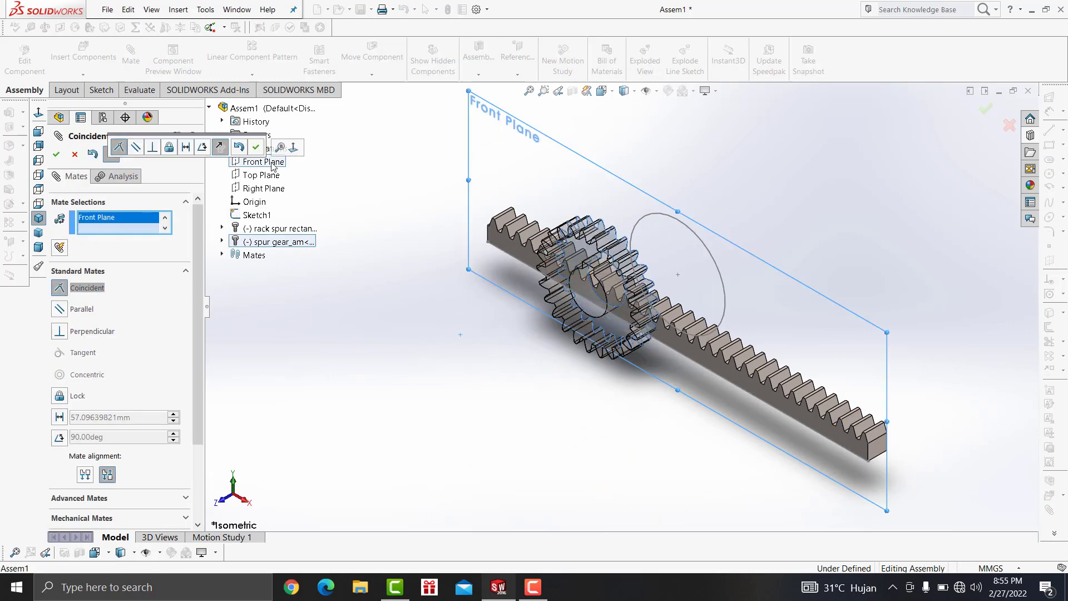
{"action": "left_click", "coordinate": [220, 147]}
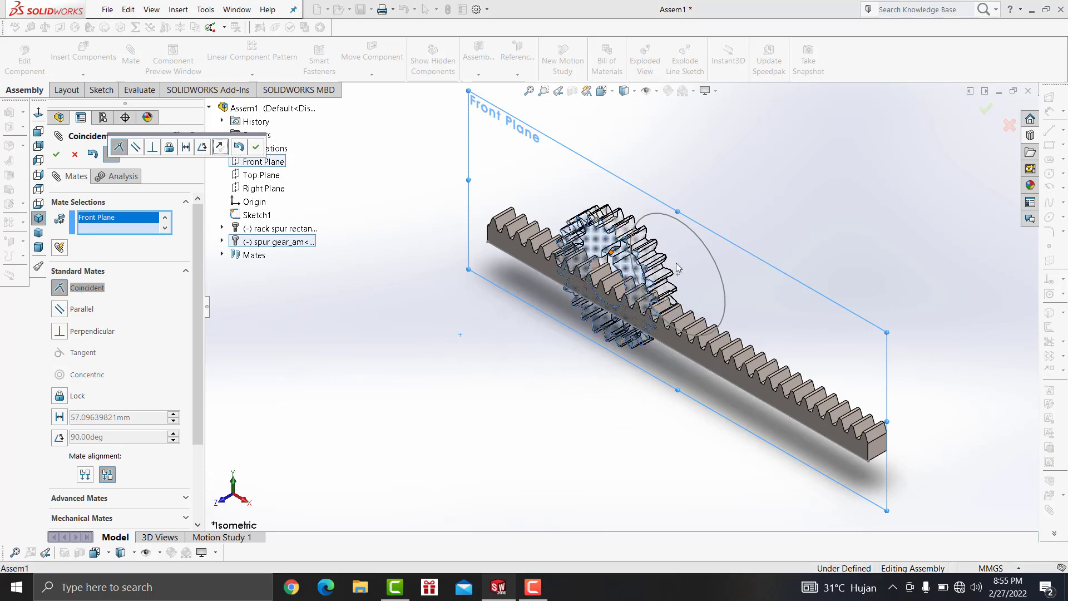
{"action": "middle_click_drag", "start_coordinate": [765, 296], "coordinate": [765, 285]}
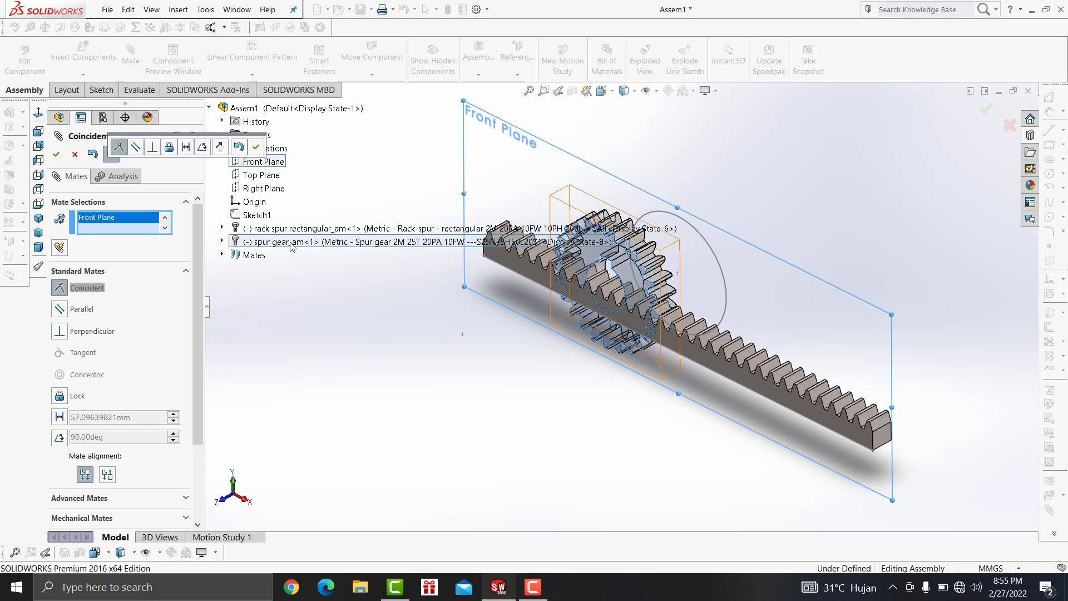
{"action": "left_click", "coordinate": [255, 147]}
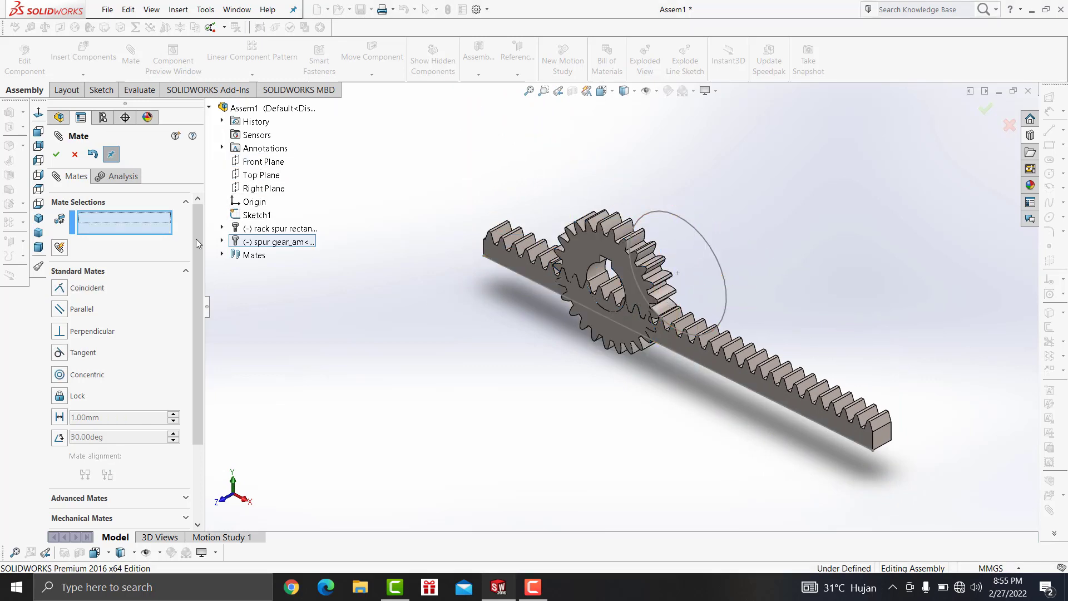
Mate the gear bore concentric with the sketch's circle-centre point
{"action": "left_click", "coordinate": [60, 379]}
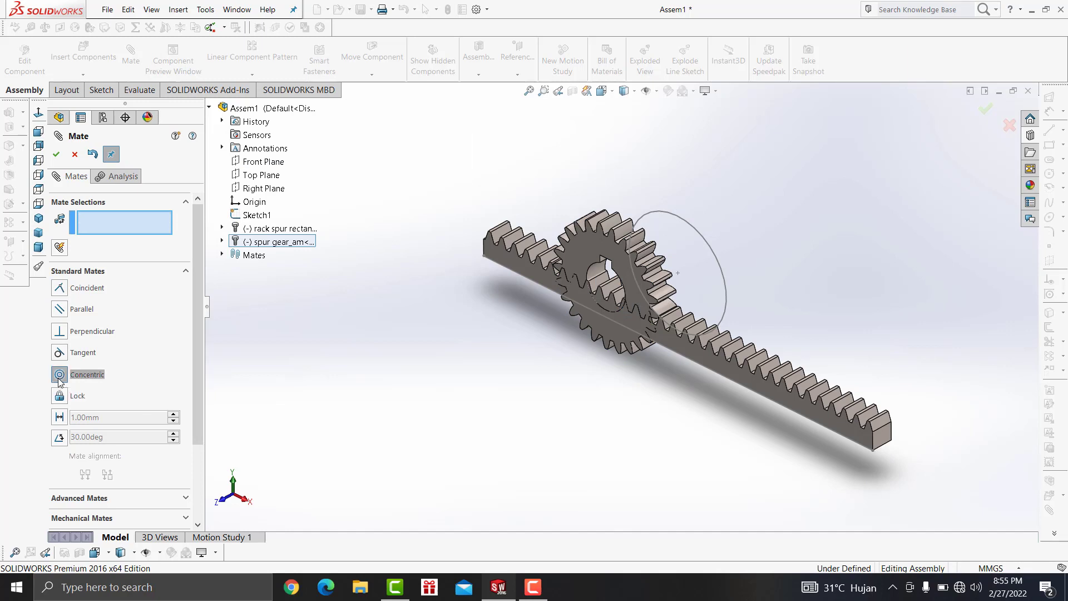
{"action": "left_click", "coordinate": [596, 275]}
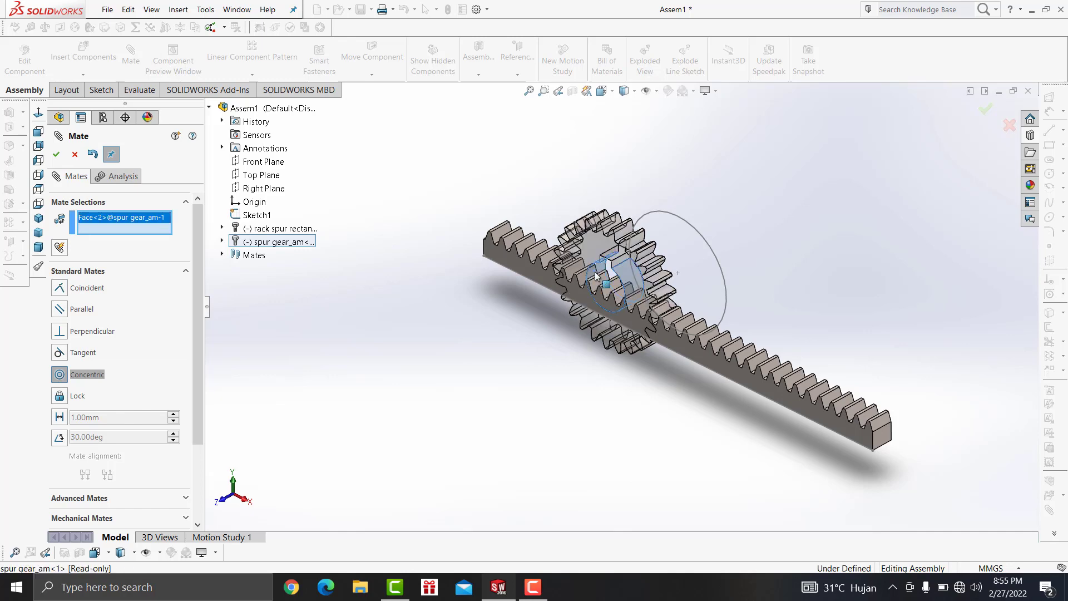
{"action": "left_click", "coordinate": [679, 273]}
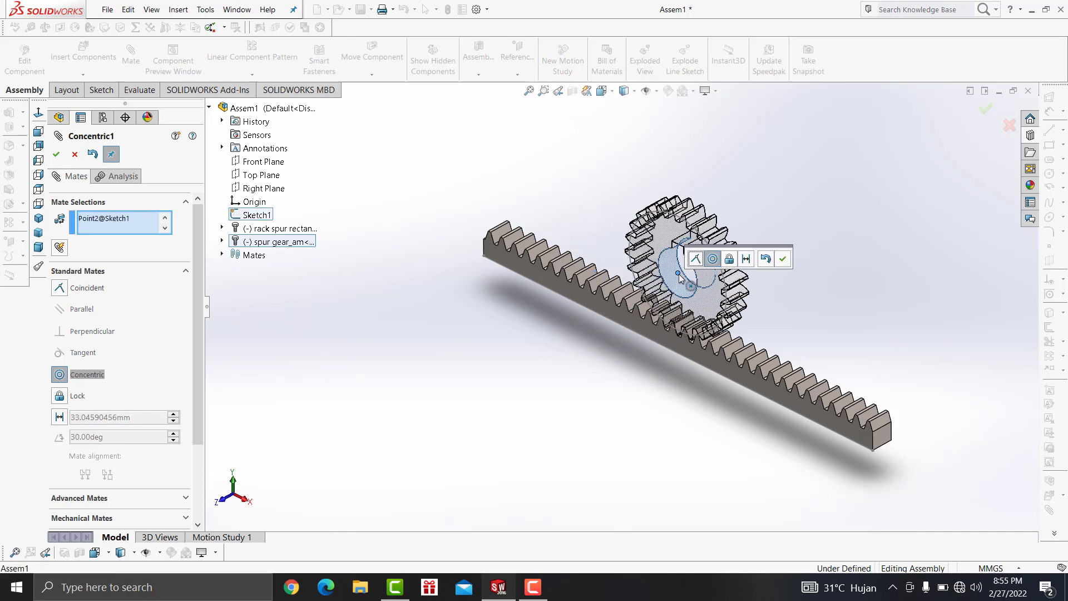
{"action": "left_click", "coordinate": [784, 259]}
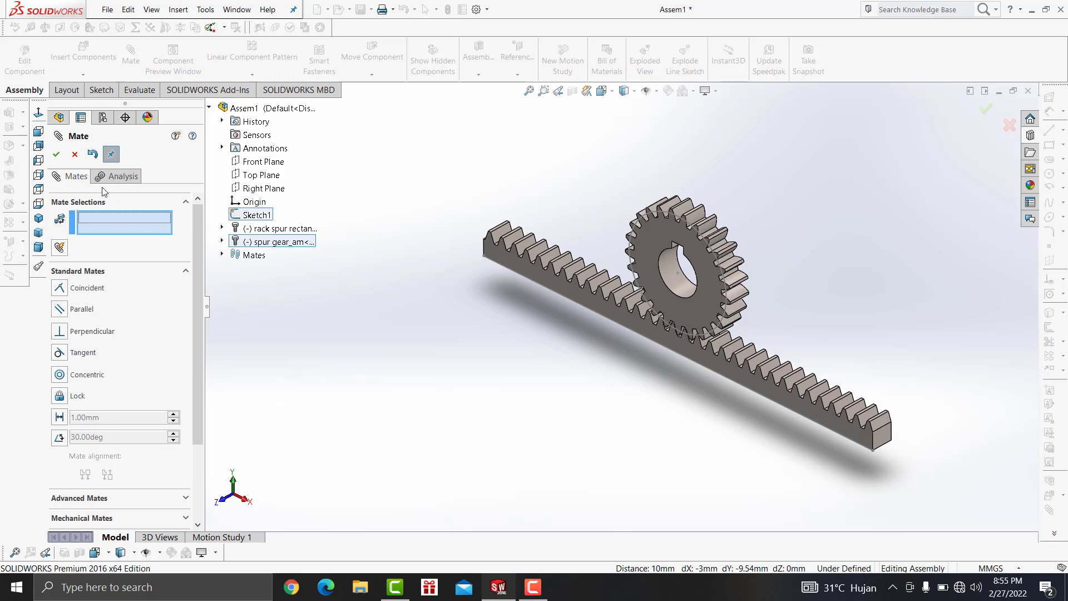
{"action": "left_click", "coordinate": [74, 154]}
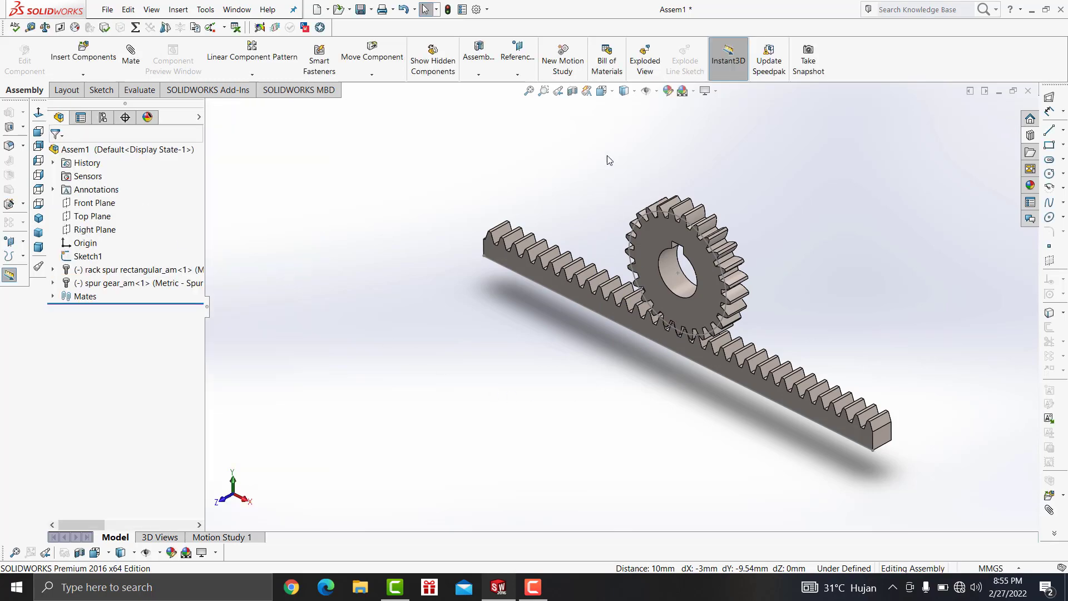
View from the Front, zoom in, and rotate the gear to line up its teeth
{"action": "left_click", "coordinate": [602, 91]}
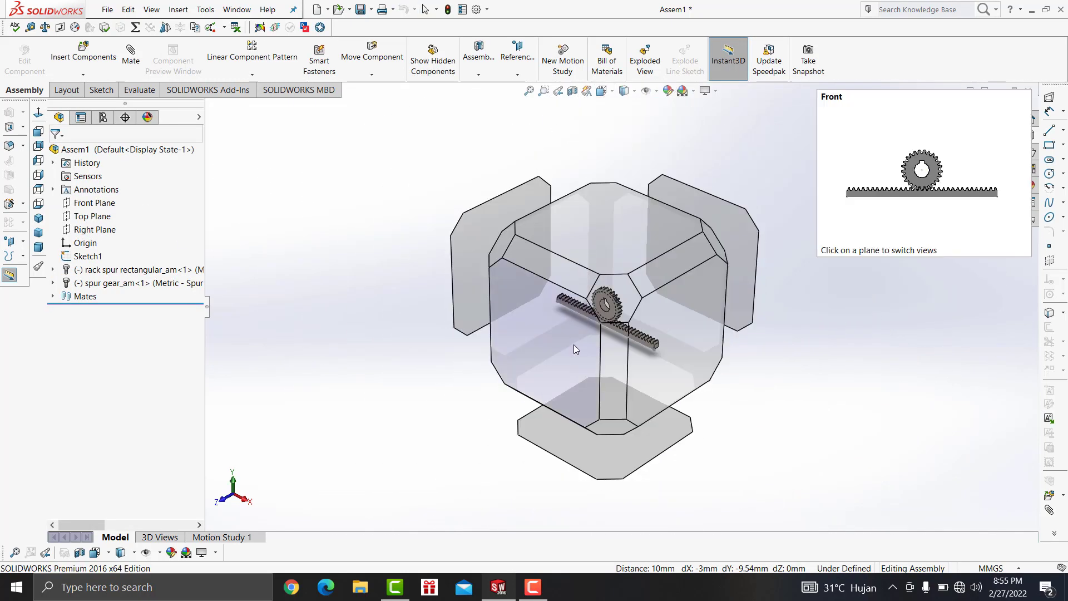
{"action": "left_click", "coordinate": [575, 348]}
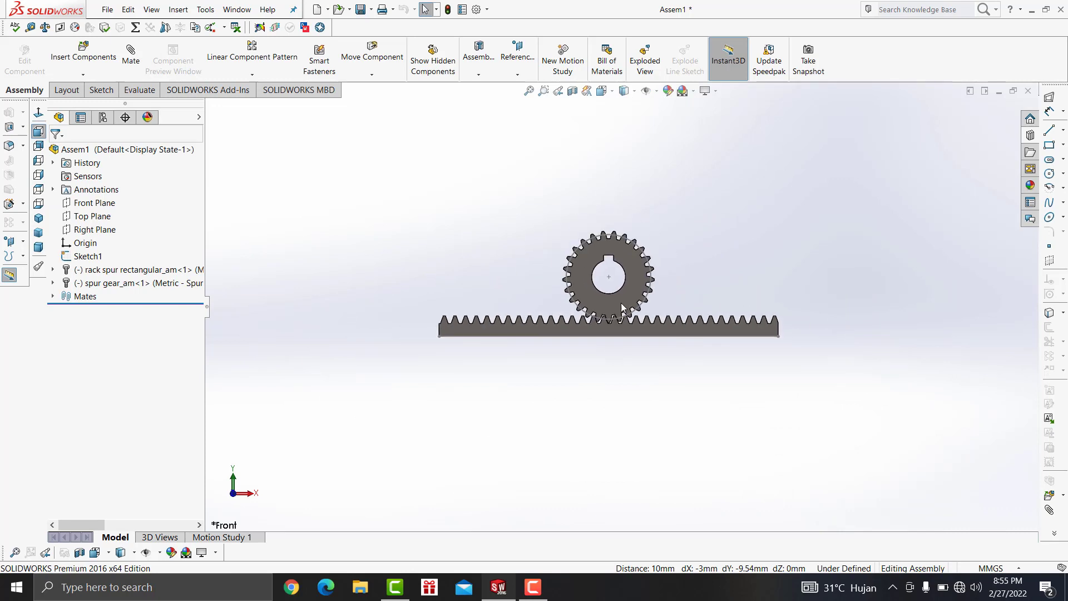
{"action": "scroll", "coordinate": [622, 308], "scroll_direction": "down", "scroll_amount": 3}
{"action": "scroll", "coordinate": [629, 320], "scroll_direction": "down", "scroll_amount": 3}
{"action": "scroll", "coordinate": [612, 327], "scroll_direction": "down", "scroll_amount": 1}
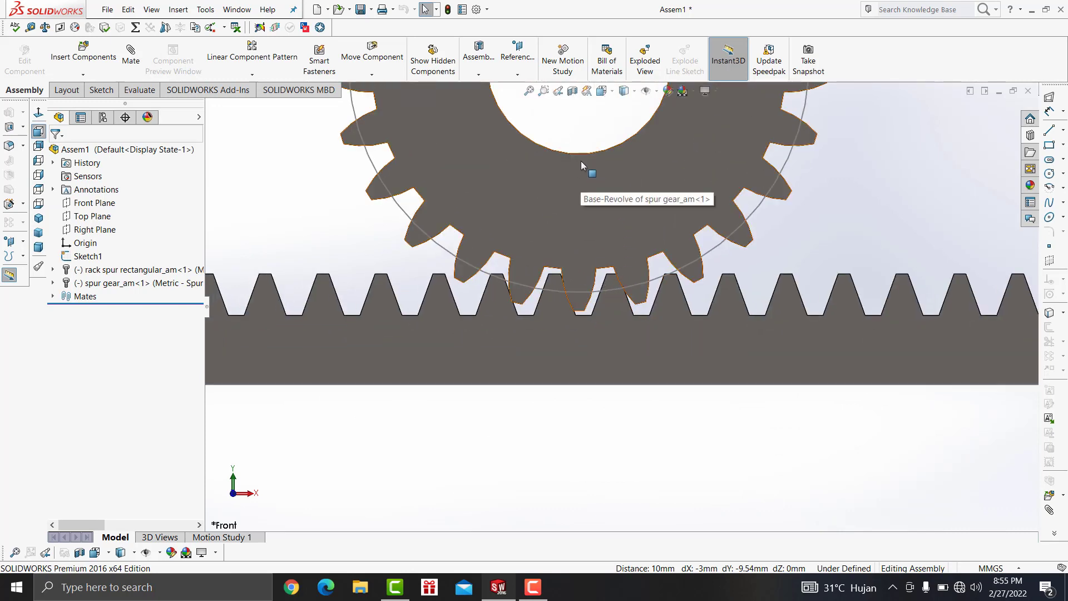
{"action": "left_click_drag", "start_coordinate": [583, 159], "coordinate": [585, 158]}
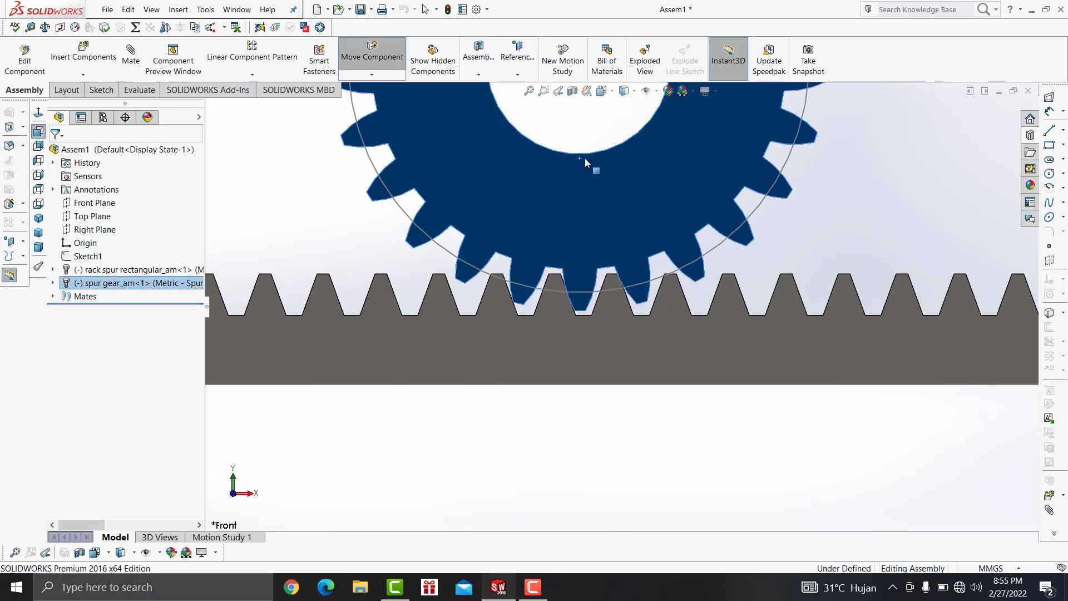
{"action": "scroll", "coordinate": [634, 398], "scroll_direction": "down", "scroll_amount": 2}
{"action": "scroll", "coordinate": [636, 400], "scroll_direction": "down", "scroll_amount": 2}
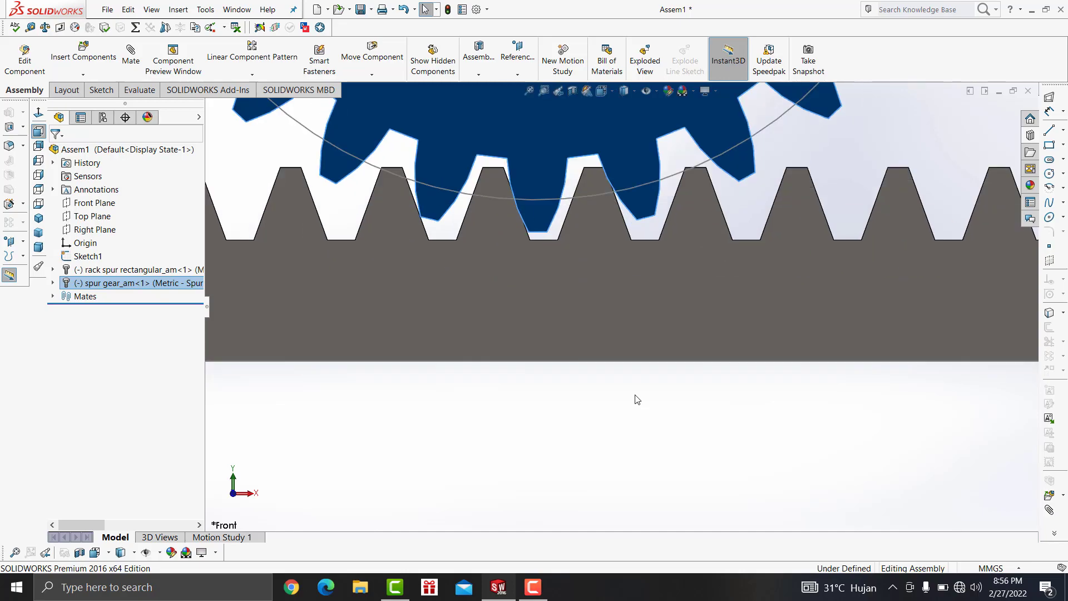
{"action": "key", "text": "ctrl+Up"}
{"action": "key", "text": "ctrl+Up"}
{"action": "key", "text": "ctrl+Up"}
{"action": "key", "text": "ctrl+Up"}
{"action": "key", "text": "ctrl+Up"}
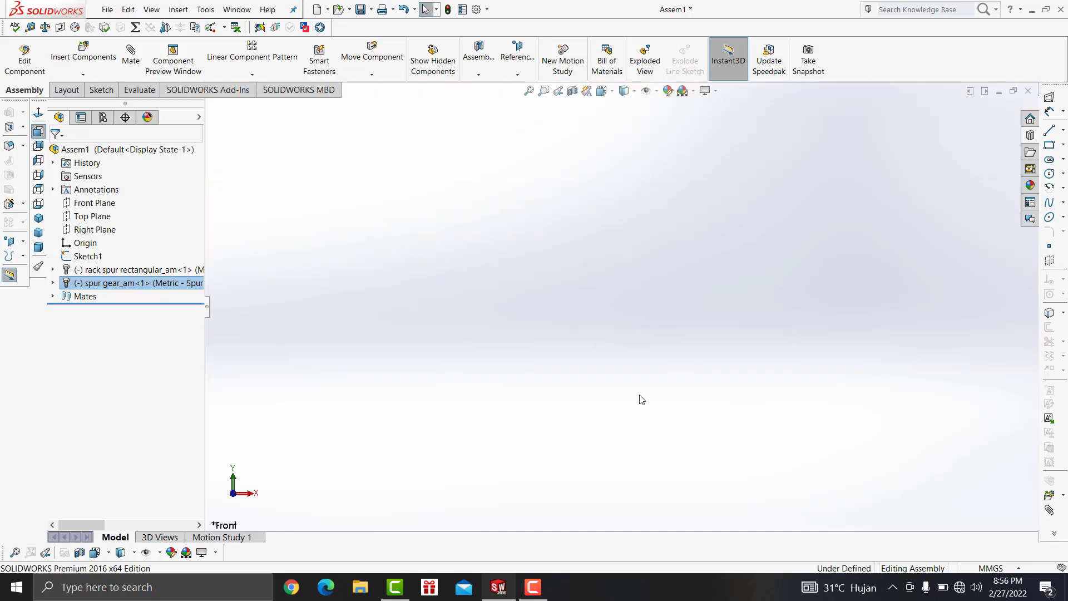
Return to the Front view and undo the accidental rack tilt with Ctrl+Z
{"action": "left_click", "coordinate": [612, 92]}
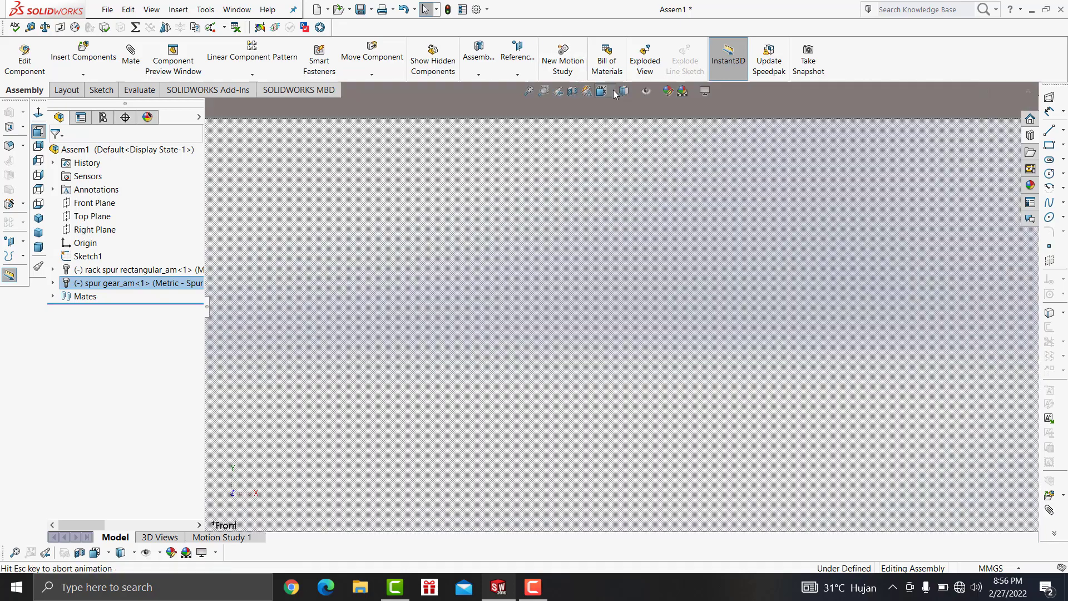
{"action": "scroll", "coordinate": [621, 334], "scroll_direction": "down", "scroll_amount": 3}
{"action": "left_click", "coordinate": [621, 335]}
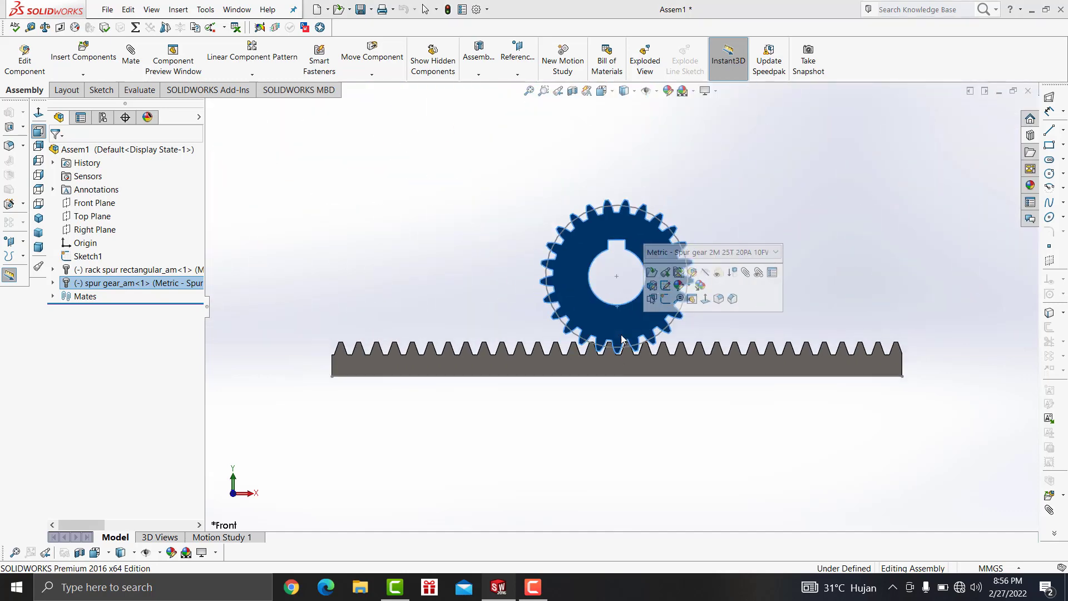
{"action": "left_click", "coordinate": [849, 266]}
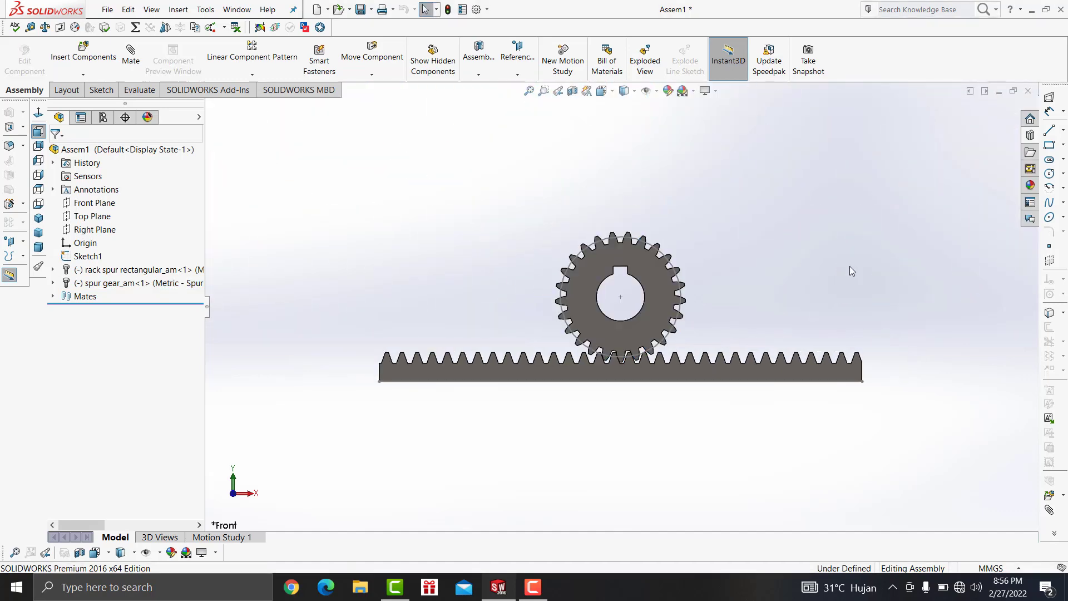
{"action": "left_click", "coordinate": [657, 366]}
{"action": "left_click_drag", "start_coordinate": [658, 366], "coordinate": [700, 388]}
{"action": "key", "text": "Escape"}
{"action": "key", "text": "ctrl+z"}
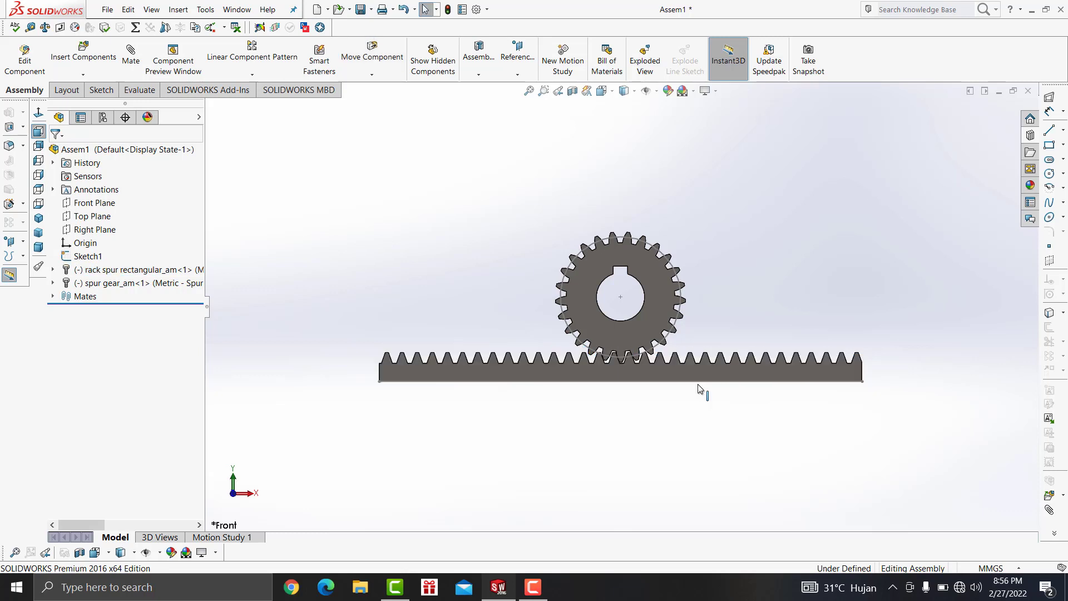
Clear the selection and zoom to inspect the gear teeth meshing with the rack
{"action": "left_click", "coordinate": [700, 389]}
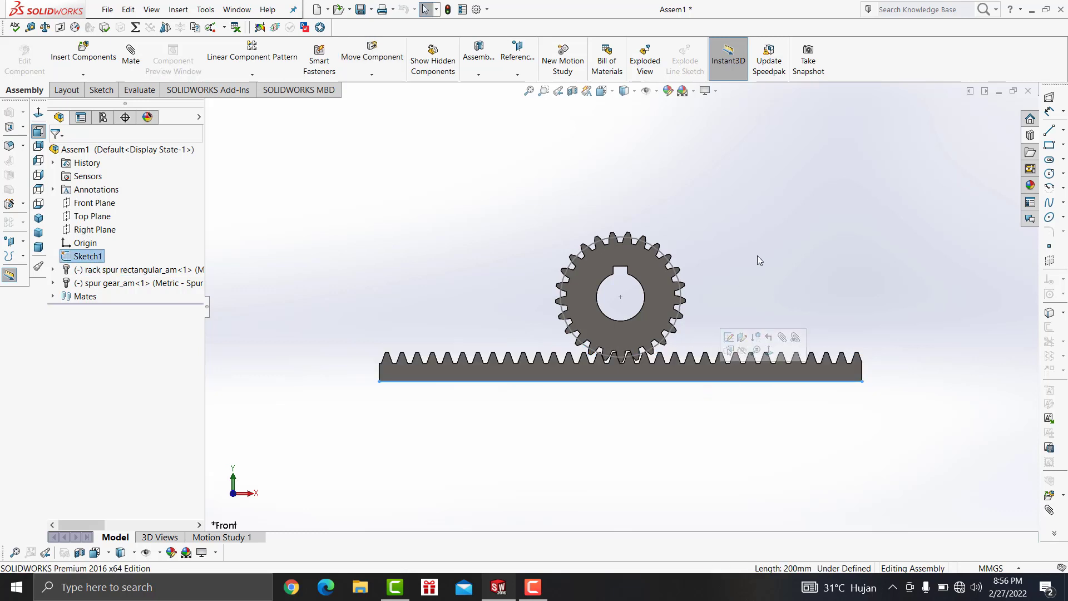
{"action": "left_click", "coordinate": [803, 269]}
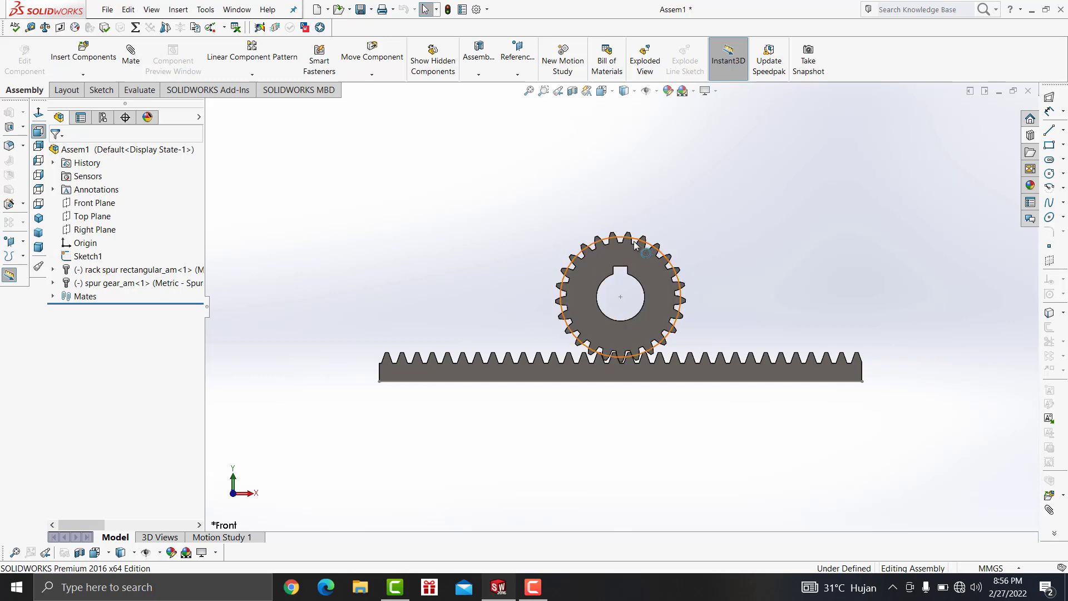
{"action": "scroll", "coordinate": [623, 301], "scroll_direction": "up", "scroll_amount": 3}
{"action": "scroll", "coordinate": [624, 315], "scroll_direction": "down", "scroll_amount": 1}
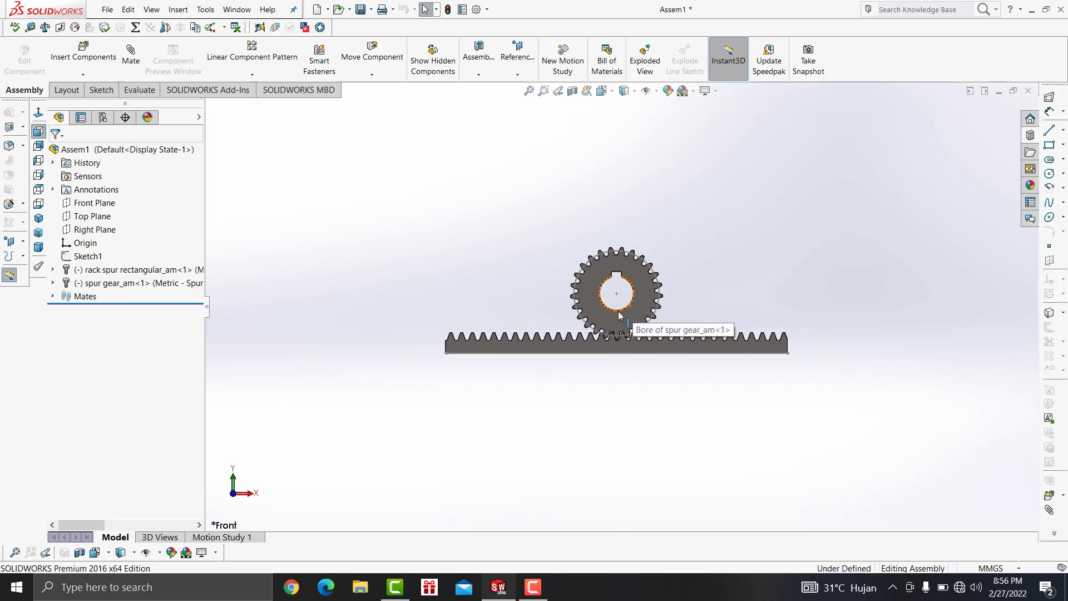
{"action": "scroll", "coordinate": [623, 314], "scroll_direction": "up", "scroll_amount": 4}
{"action": "scroll", "coordinate": [621, 312], "scroll_direction": "down", "scroll_amount": 3}
{"action": "scroll", "coordinate": [618, 310], "scroll_direction": "down", "scroll_amount": 4}
{"action": "scroll", "coordinate": [616, 305], "scroll_direction": "down", "scroll_amount": 3}
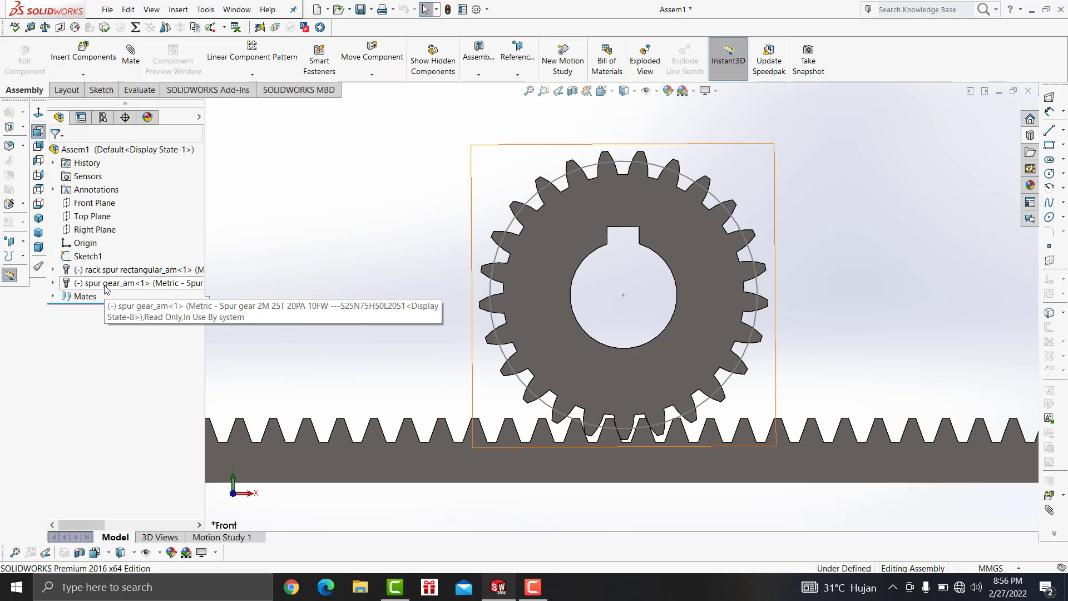
Expand the spur gear and ToothCut features to reach TooCutSke, then orbit to view gear and rack in 3D
{"action": "left_click", "coordinate": [54, 283]}
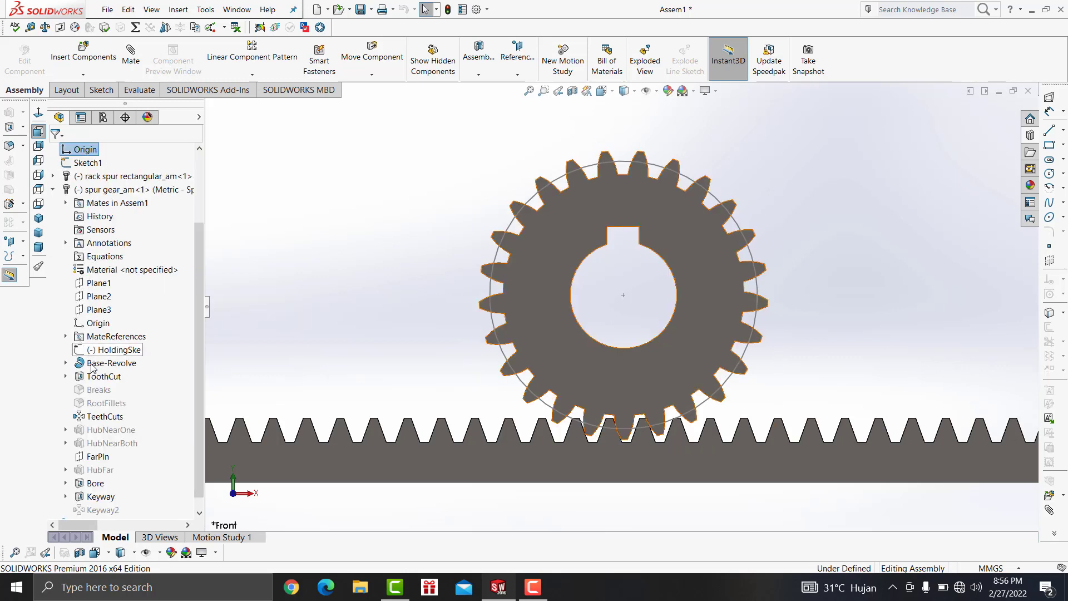
{"action": "left_click", "coordinate": [66, 376]}
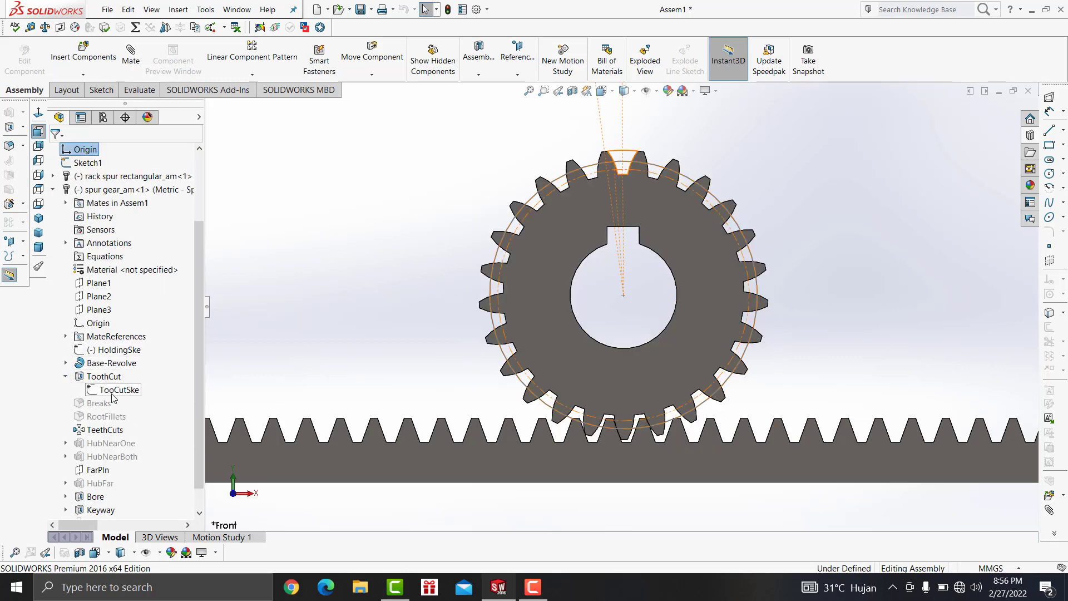
{"action": "right_click", "coordinate": [113, 392]}
{"action": "left_click", "coordinate": [312, 334]}
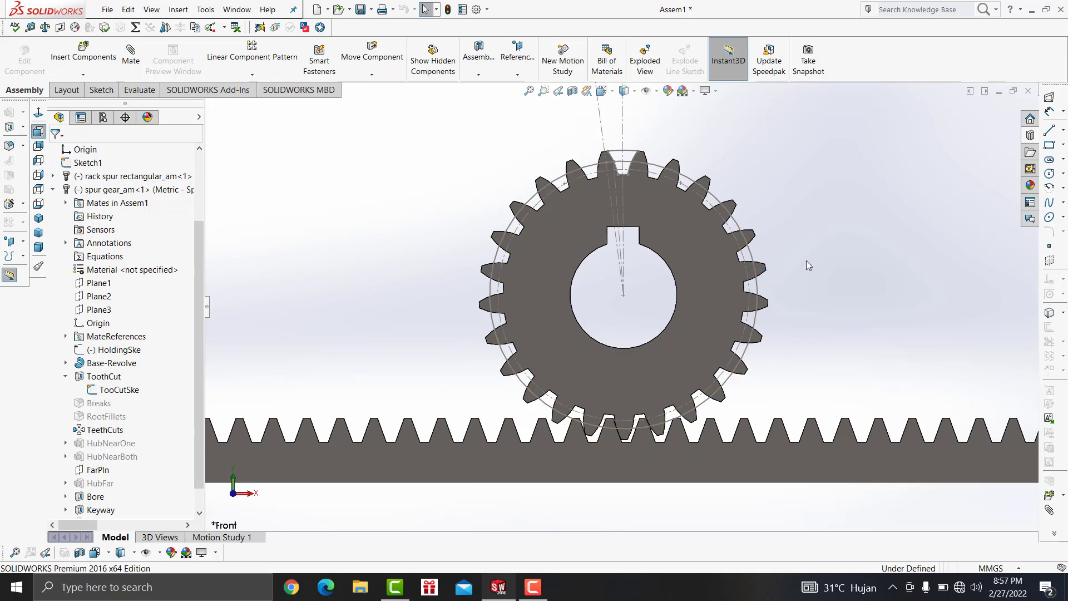
{"action": "mouse_move", "coordinate": [780, 299]}
{"action": "middle_mouse_down"}
{"action": "mouse_move", "coordinate": [759, 319]}
{"action": "mouse_move", "coordinate": [784, 296]}
{"action": "middle_mouse_up"}
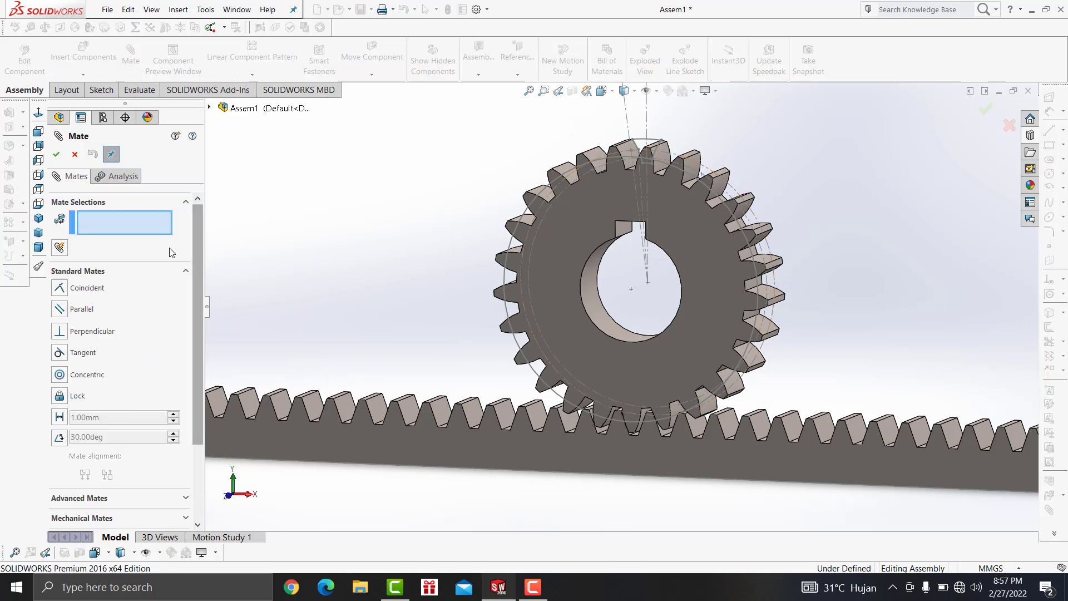
Create a Rack Pinion mate between the rack's bottom edge and the gear's pitch circle, 50 mm pitch diameter
{"action": "scroll", "coordinate": [192, 336], "scroll_direction": "down", "scroll_amount": 3}
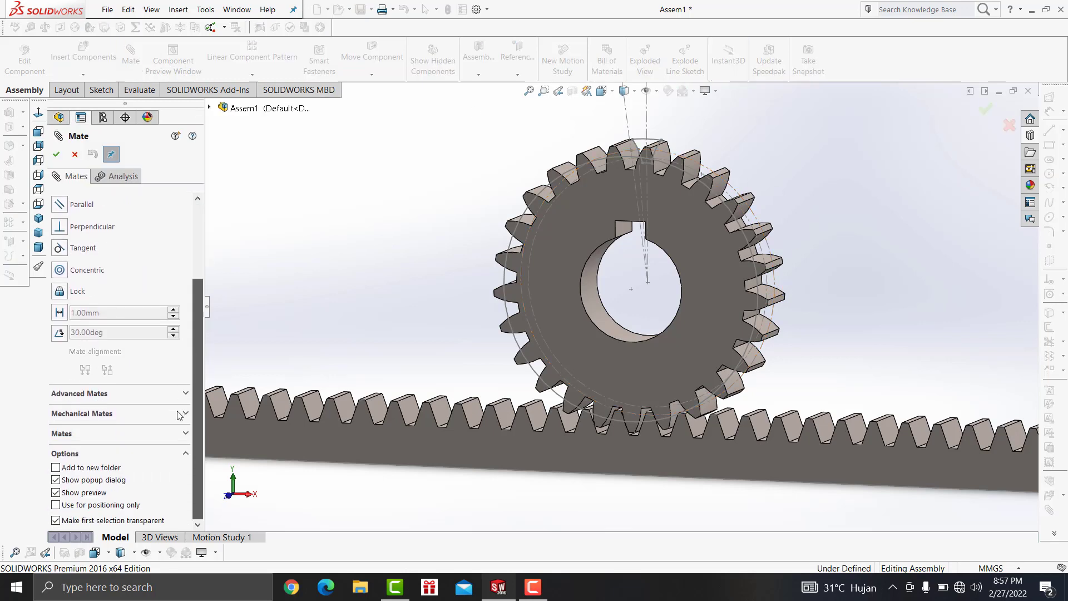
{"action": "left_click", "coordinate": [88, 414]}
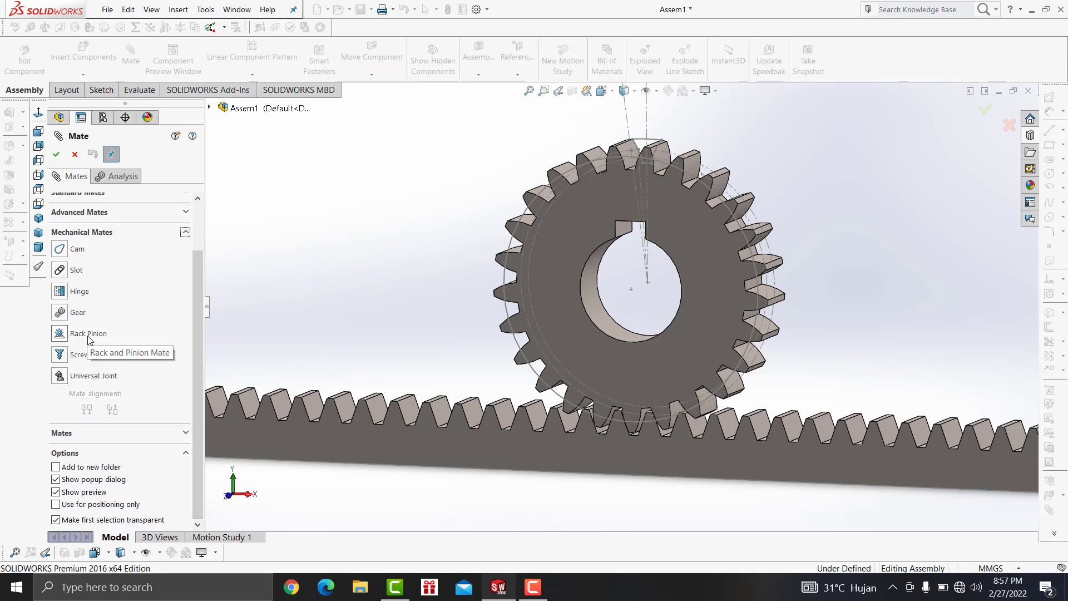
{"action": "left_click", "coordinate": [59, 334]}
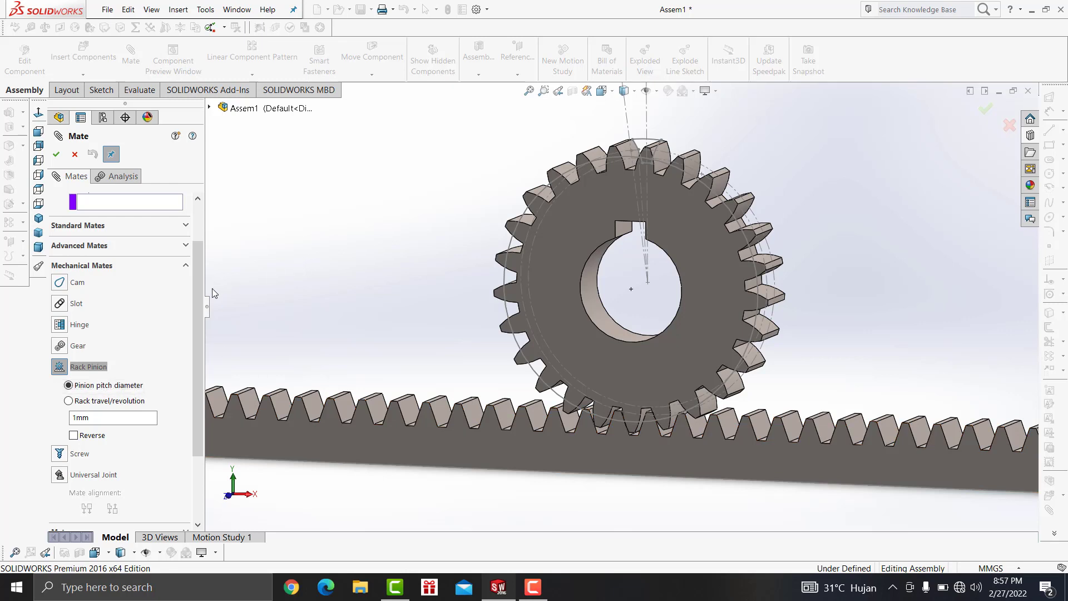
{"action": "left_click_drag", "start_coordinate": [202, 282], "coordinate": [198, 305]}
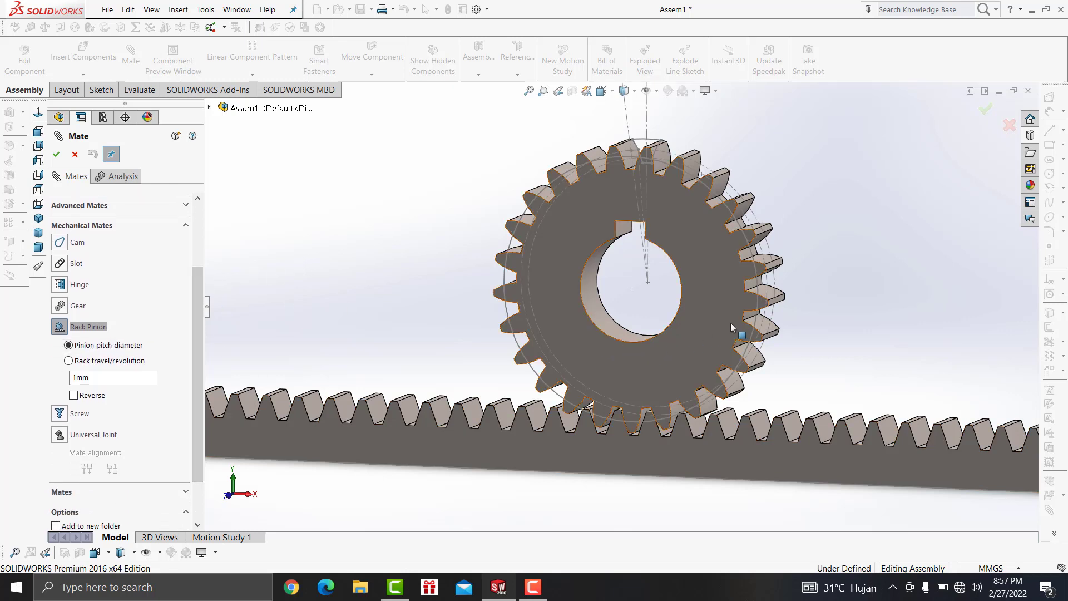
{"action": "left_click", "coordinate": [687, 478]}
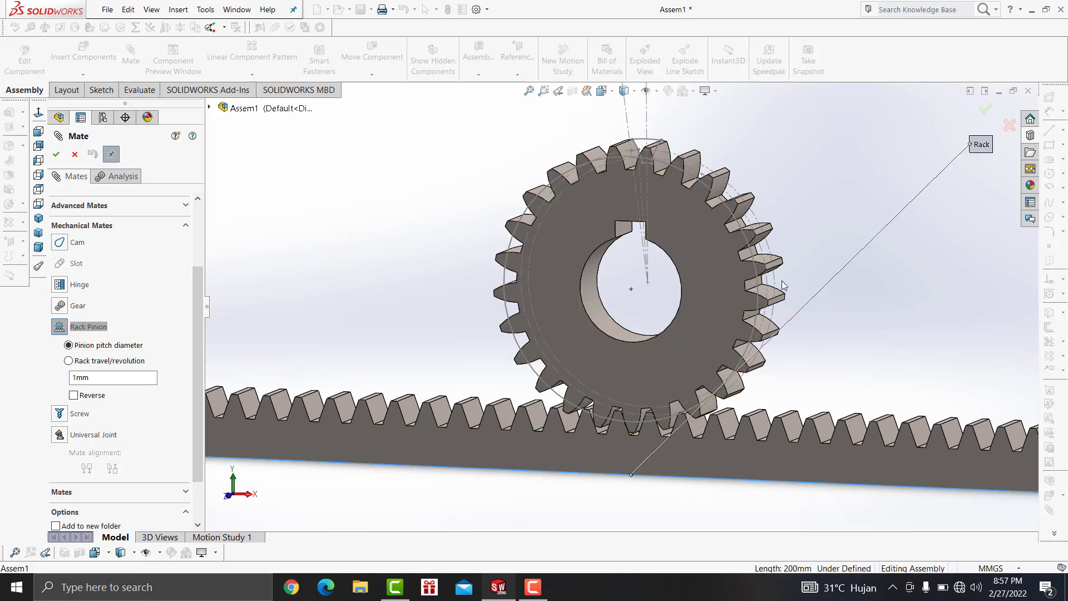
{"action": "scroll", "coordinate": [792, 258], "scroll_direction": "down", "scroll_amount": 2}
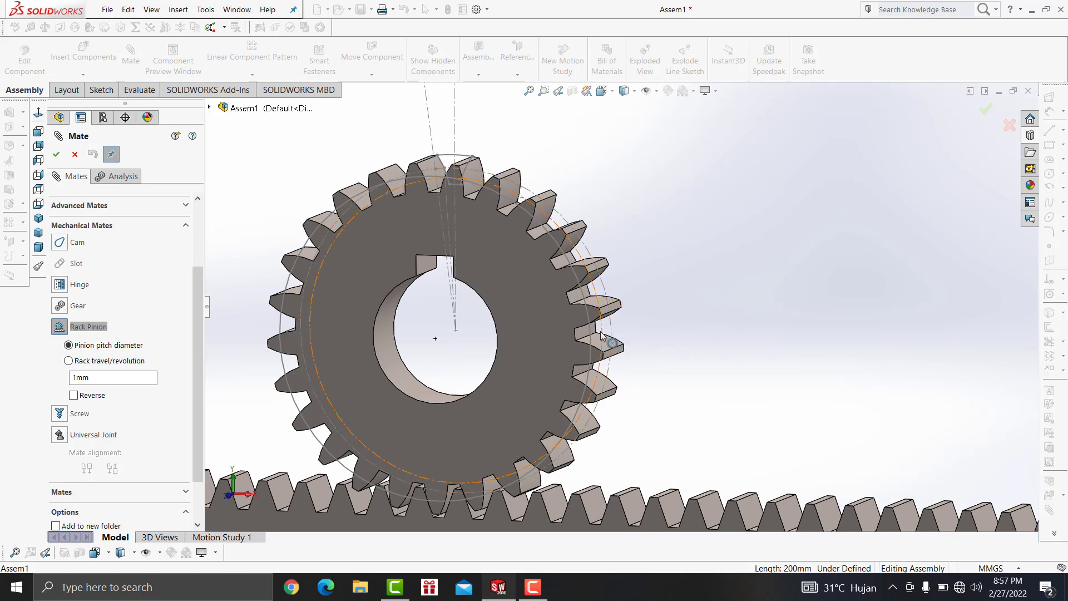
{"action": "left_click", "coordinate": [611, 332]}
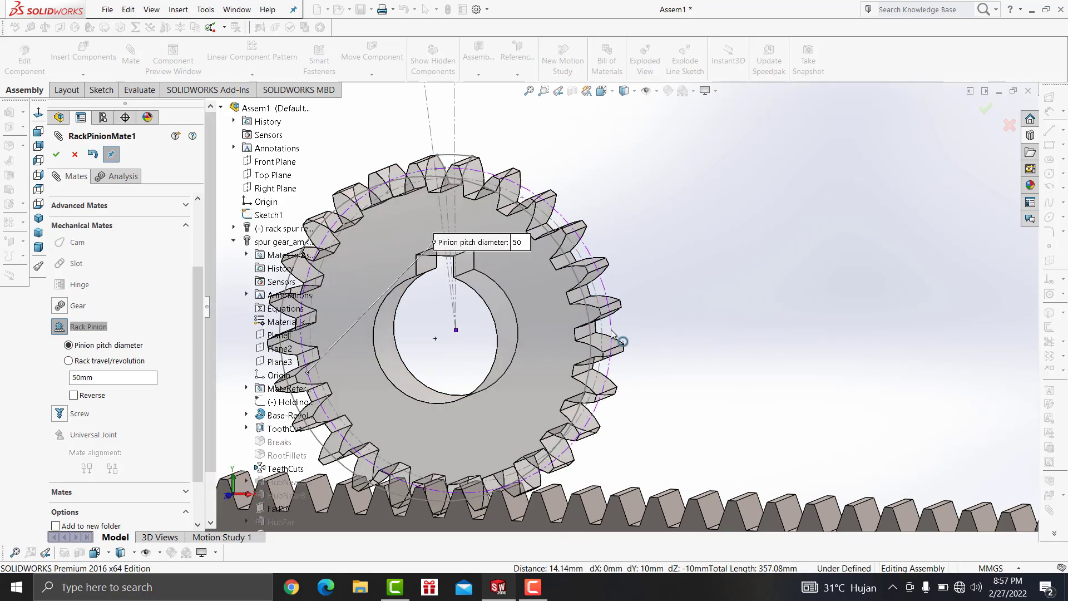
{"action": "left_click", "coordinate": [56, 155]}
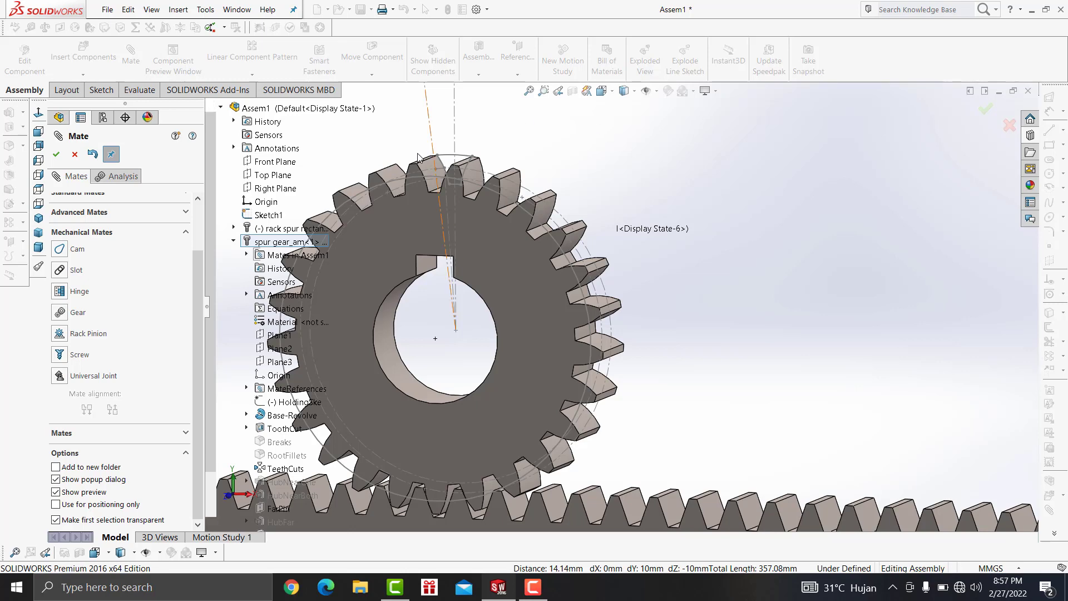
Switch to the Front view of gear and rack and close the Mate tool
{"action": "left_click", "coordinate": [608, 95]}
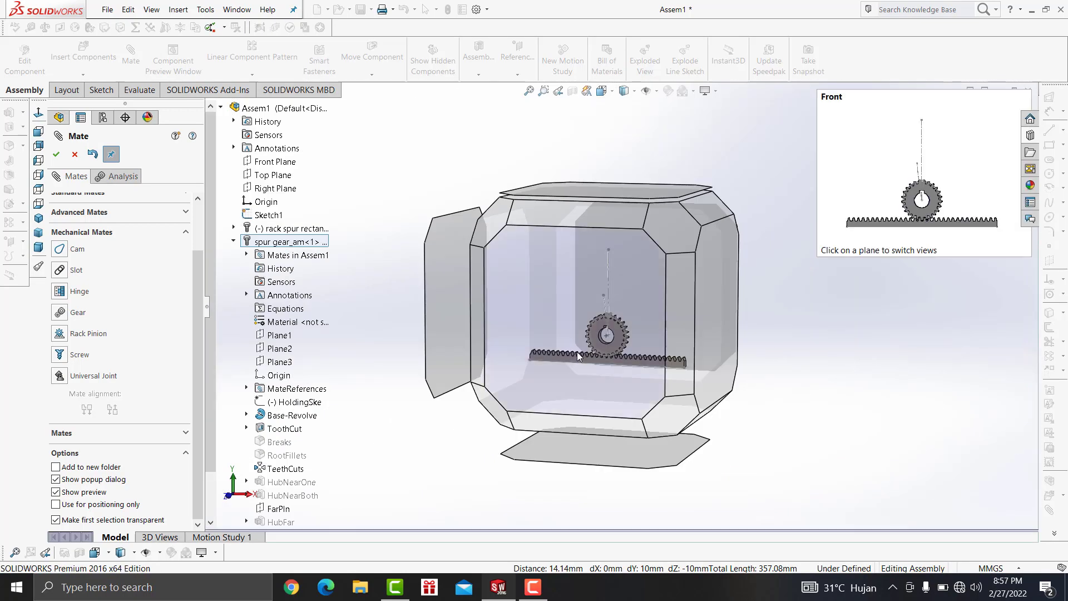
{"action": "left_click", "coordinate": [576, 351]}
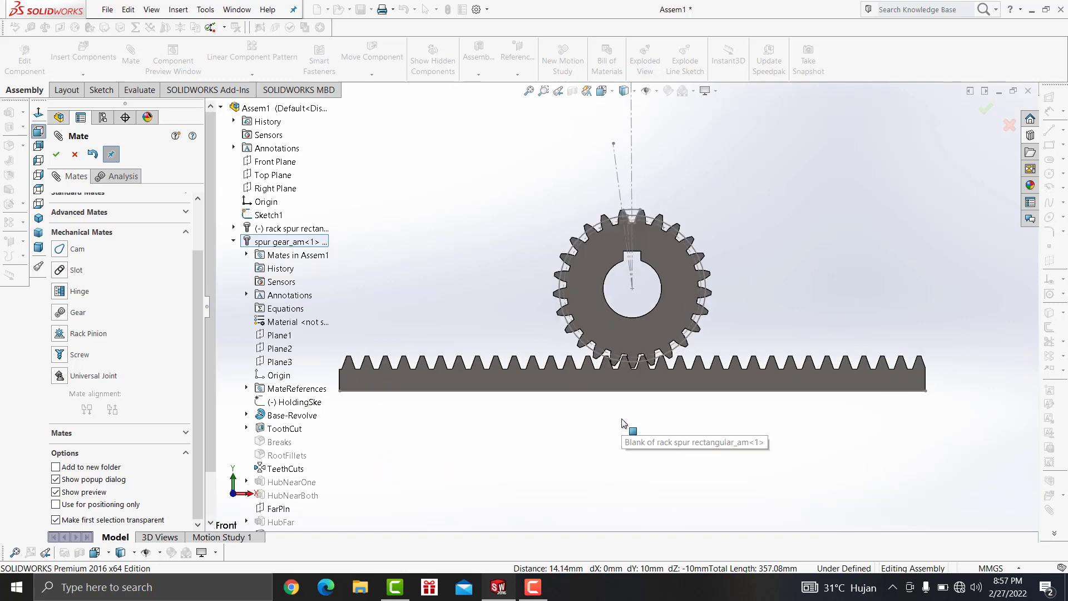
{"action": "scroll", "coordinate": [634, 405], "scroll_direction": "down", "scroll_amount": 2}
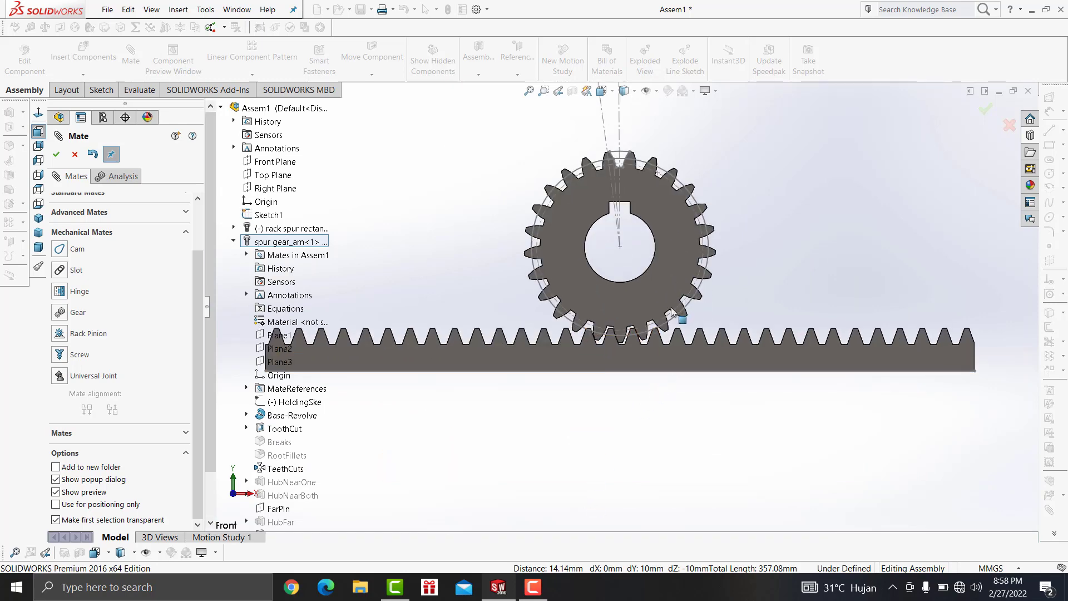
{"action": "scroll", "coordinate": [707, 328], "scroll_direction": "down", "scroll_amount": 3}
{"action": "scroll", "coordinate": [707, 329], "scroll_direction": "down", "scroll_amount": 2}
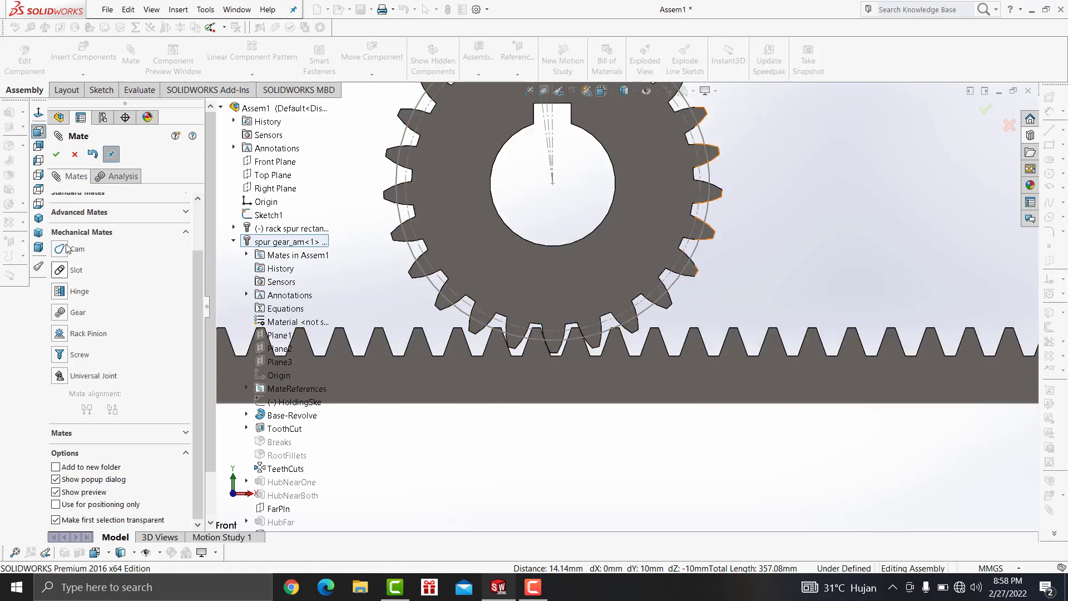
{"action": "left_click", "coordinate": [56, 154]}
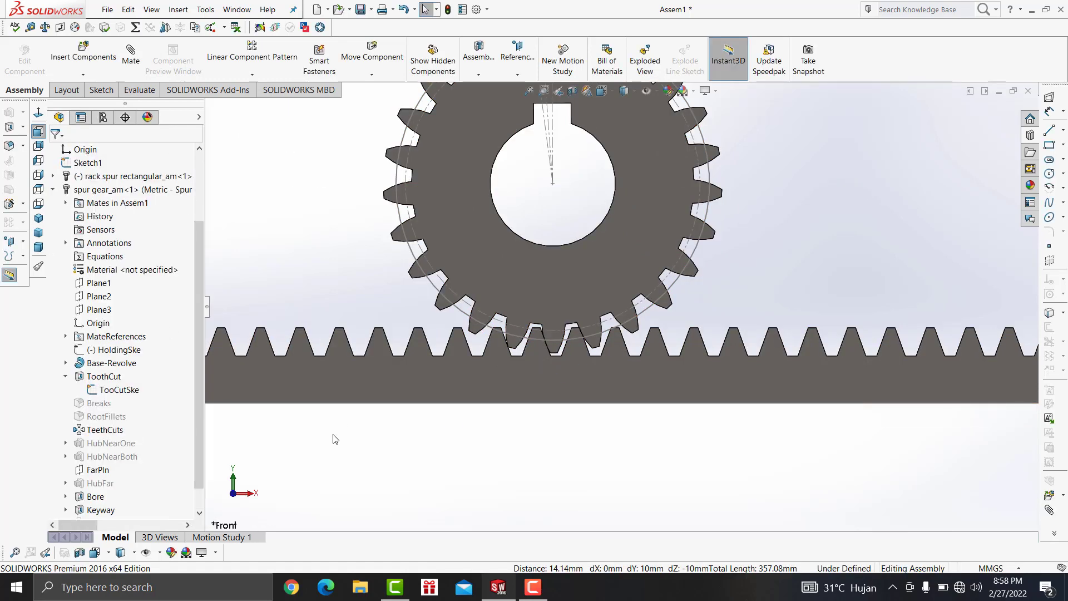
Drag the rack to confirm the gear follows, then expand the spur gear's mates showing RackPinionMate1
{"action": "scroll", "coordinate": [187, 364], "scroll_direction": "down", "scroll_amount": 1}
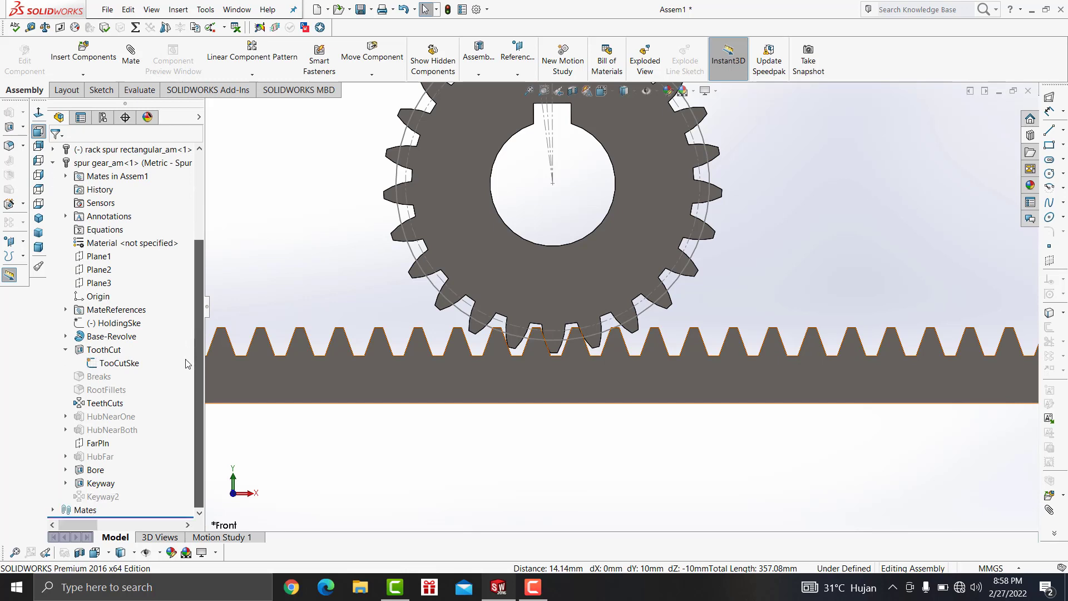
{"action": "scroll", "coordinate": [188, 364], "scroll_direction": "up", "scroll_amount": 1}
{"action": "left_click", "coordinate": [594, 383]}
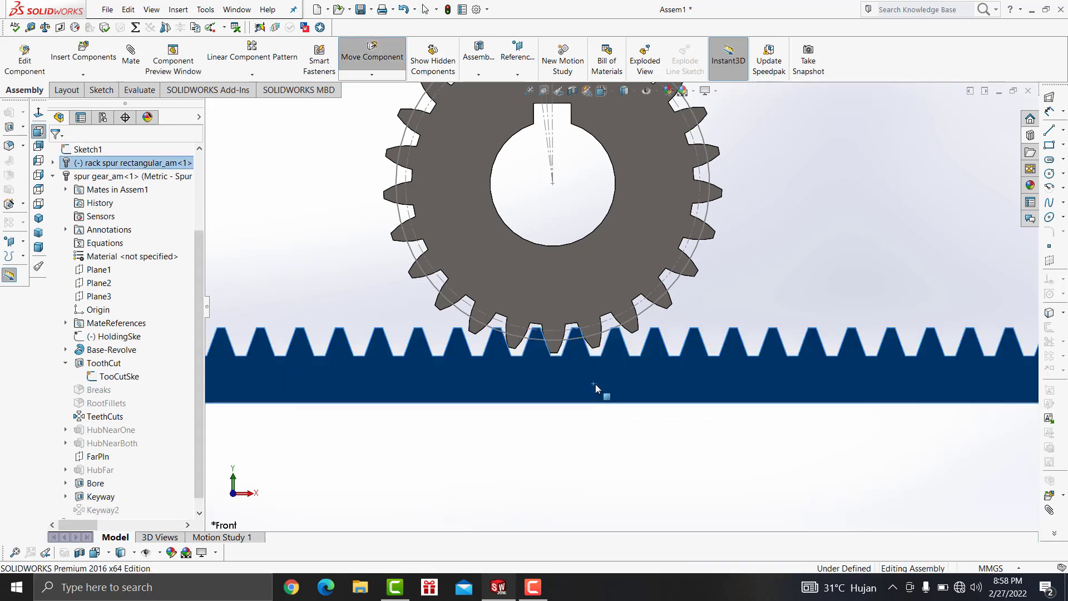
{"action": "left_click_drag", "start_coordinate": [600, 383], "coordinate": [578, 386]}
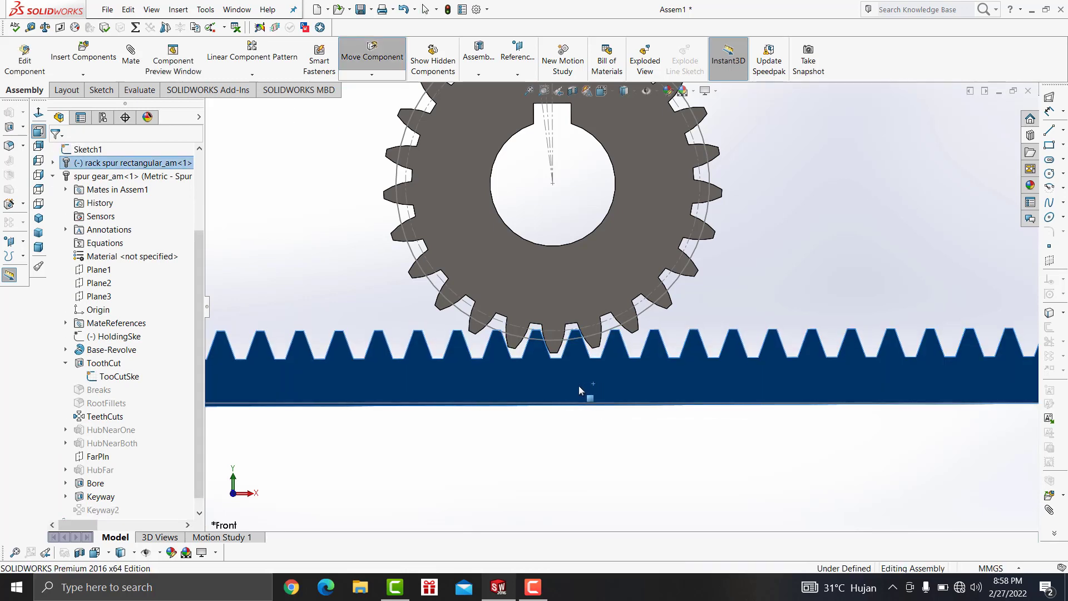
{"action": "key", "text": "Escape"}
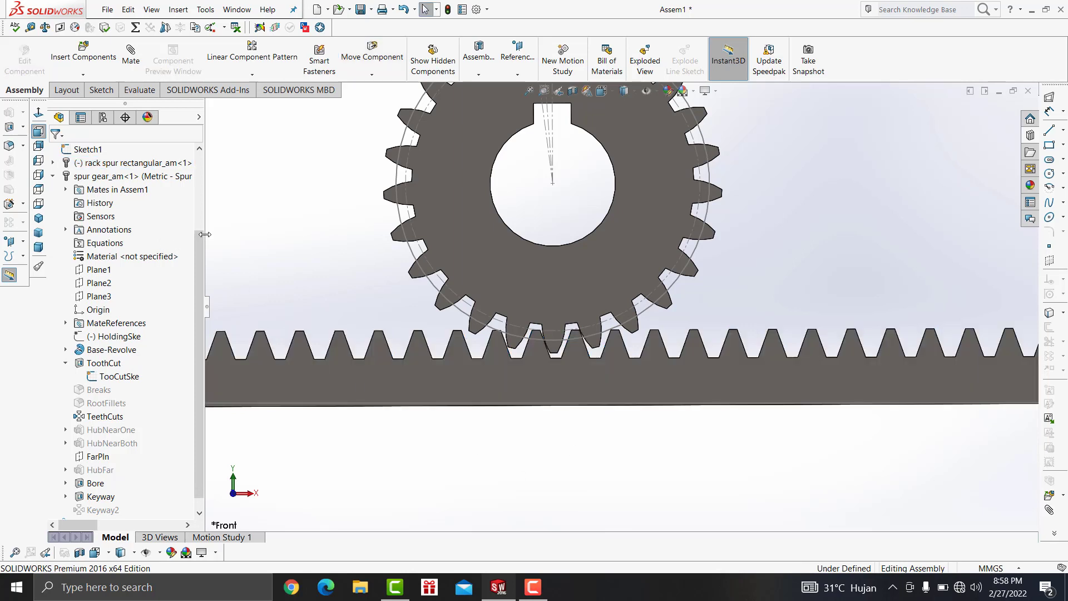
{"action": "left_click_drag", "start_coordinate": [199, 262], "coordinate": [212, 182]}
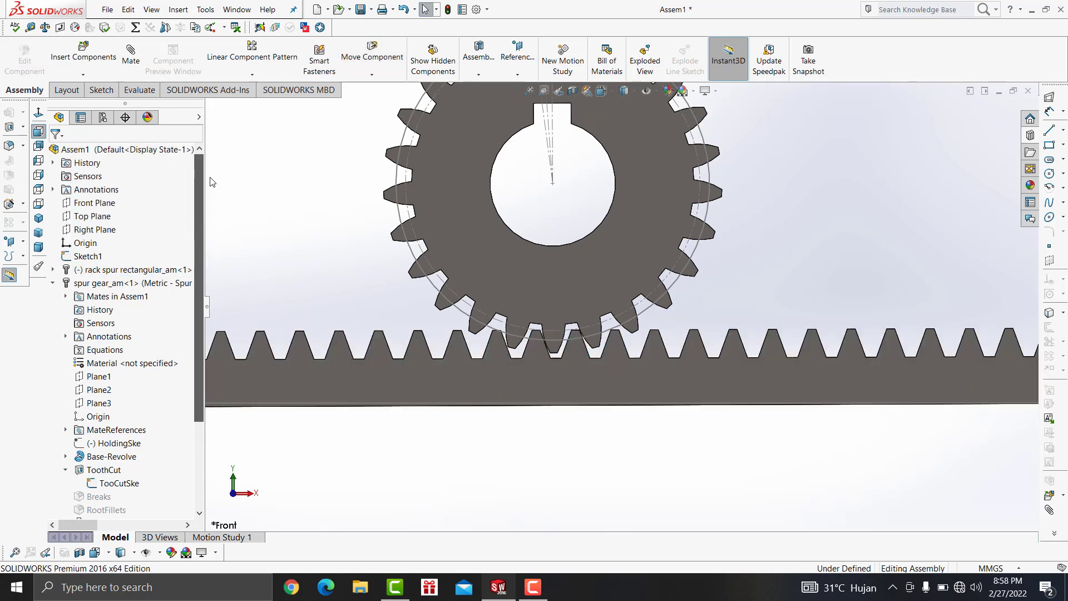
{"action": "double_click", "coordinate": [121, 297]}
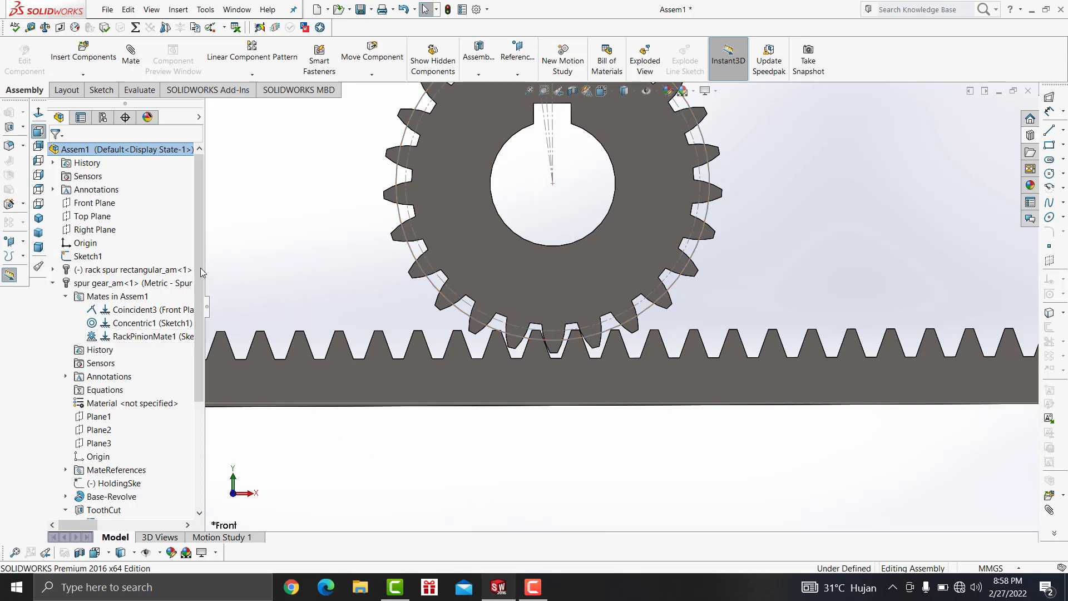
{"action": "scroll", "coordinate": [185, 397], "scroll_direction": "down", "scroll_amount": 4}
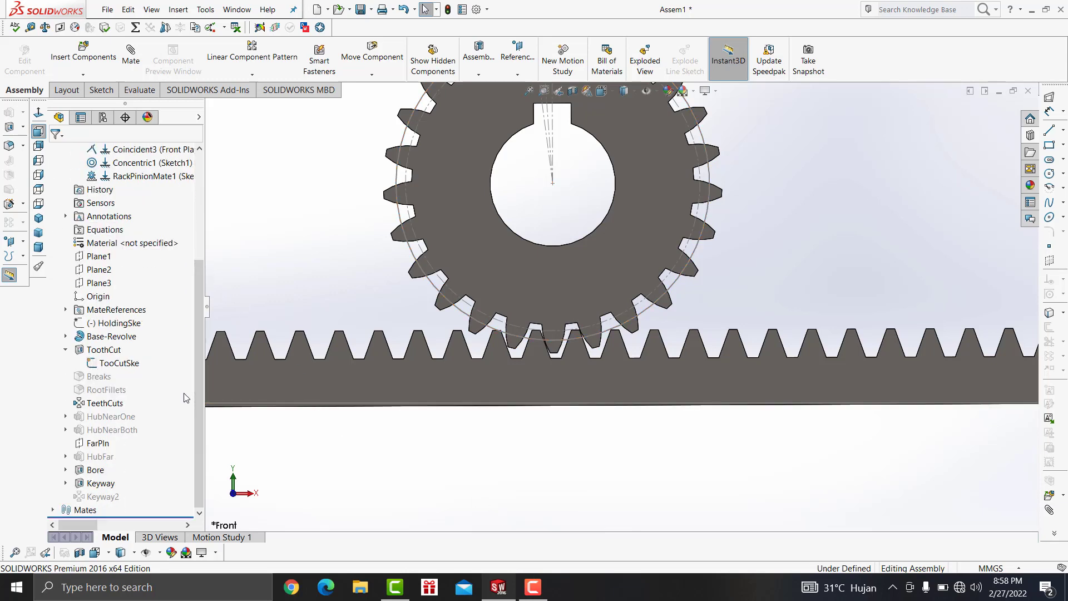
Set the assembly to an isometric view and open the Motion Study 1 timeline
{"action": "left_click", "coordinate": [226, 537]}
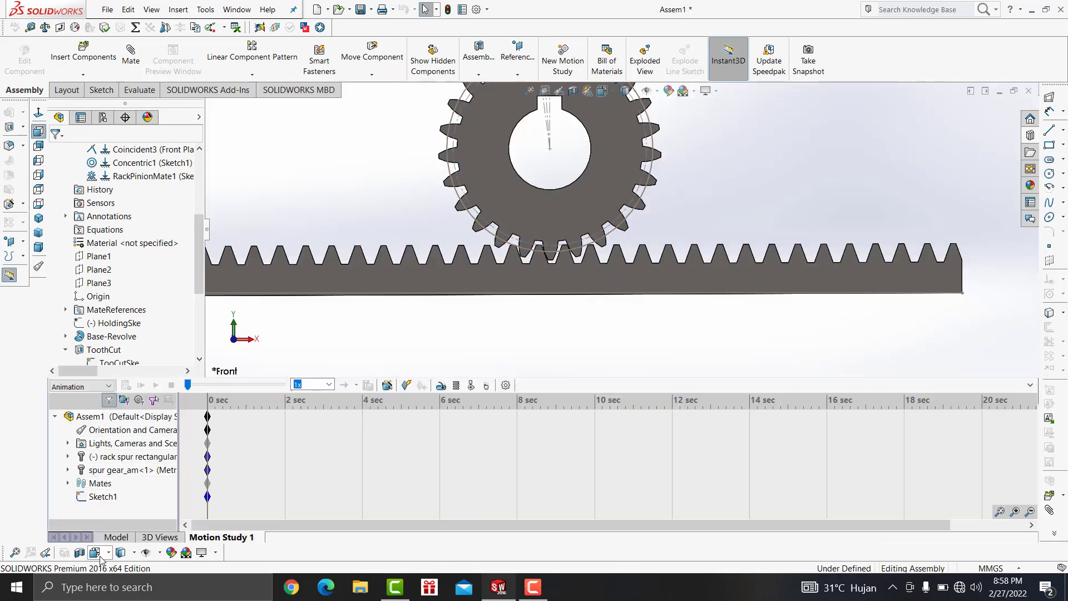
{"action": "left_click", "coordinate": [116, 538]}
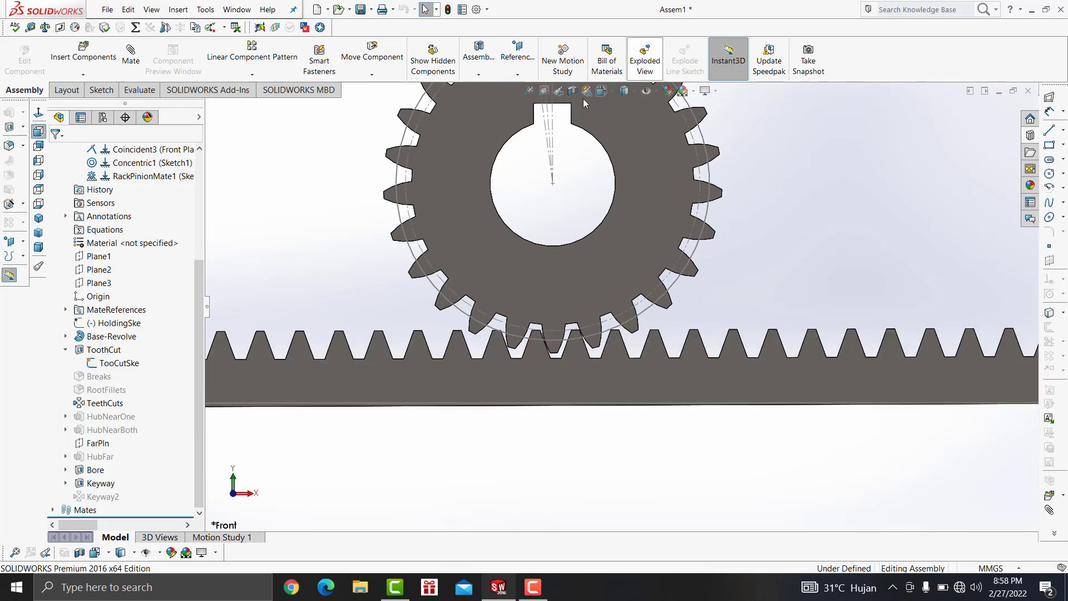
{"action": "key", "text": "ctrl+space"}
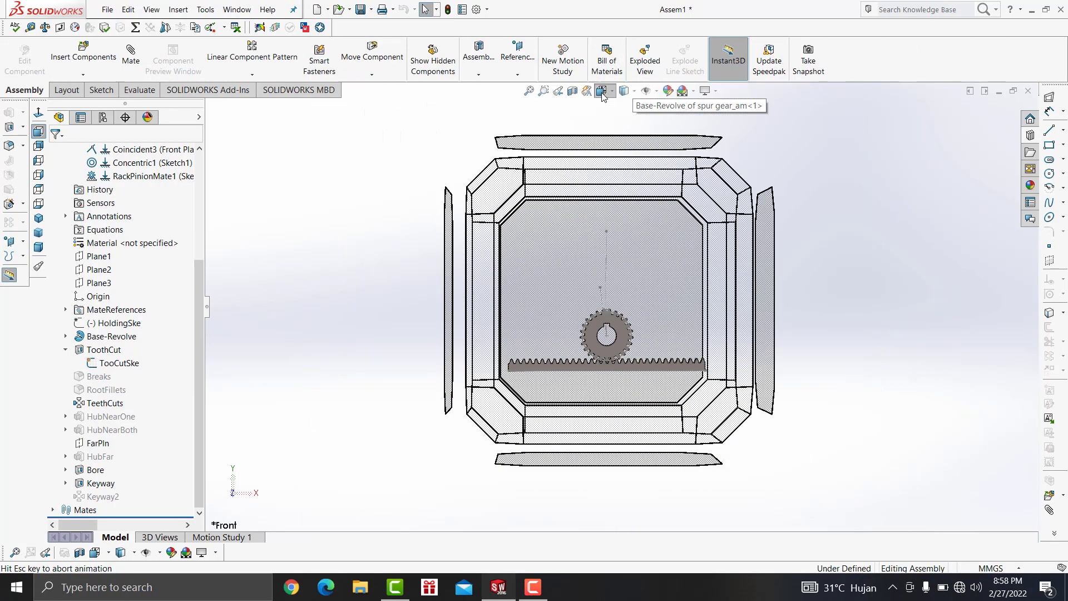
{"action": "left_click", "coordinate": [716, 205]}
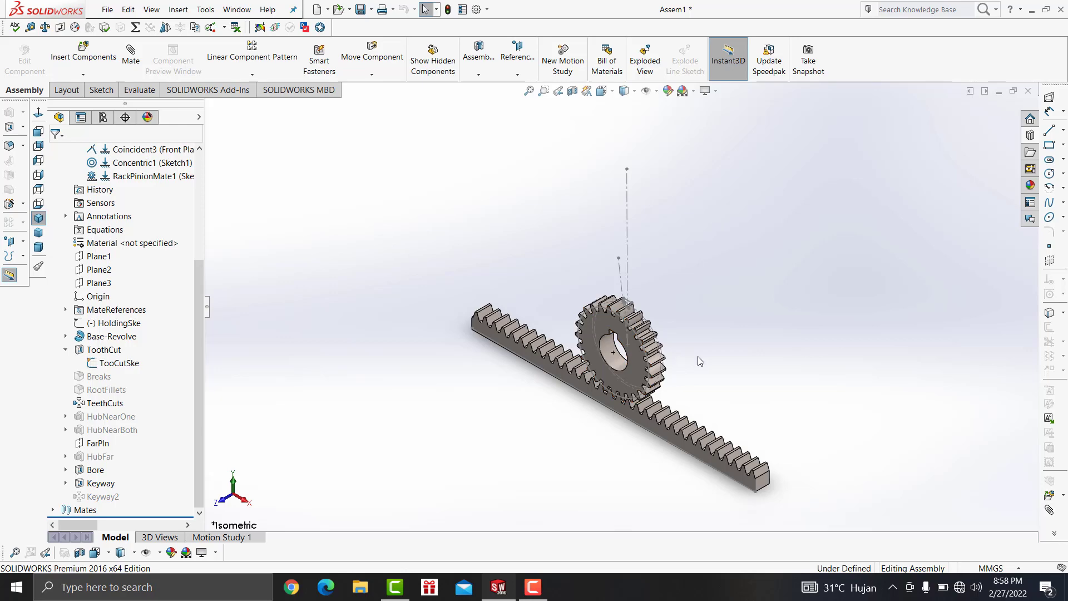
{"action": "scroll", "coordinate": [629, 327], "scroll_direction": "down", "scroll_amount": 5}
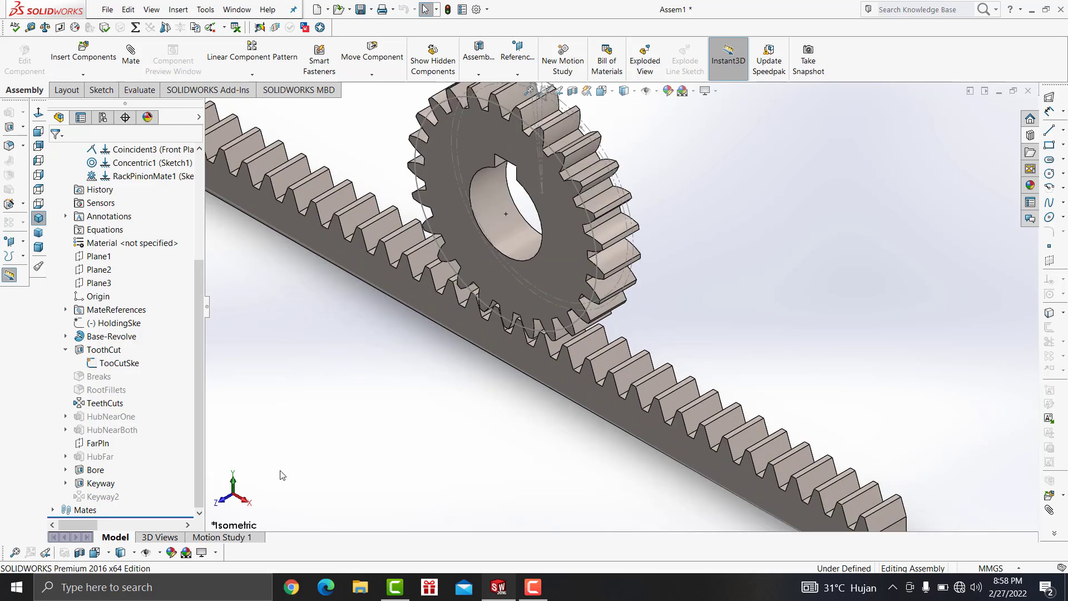
{"action": "left_click", "coordinate": [225, 537]}
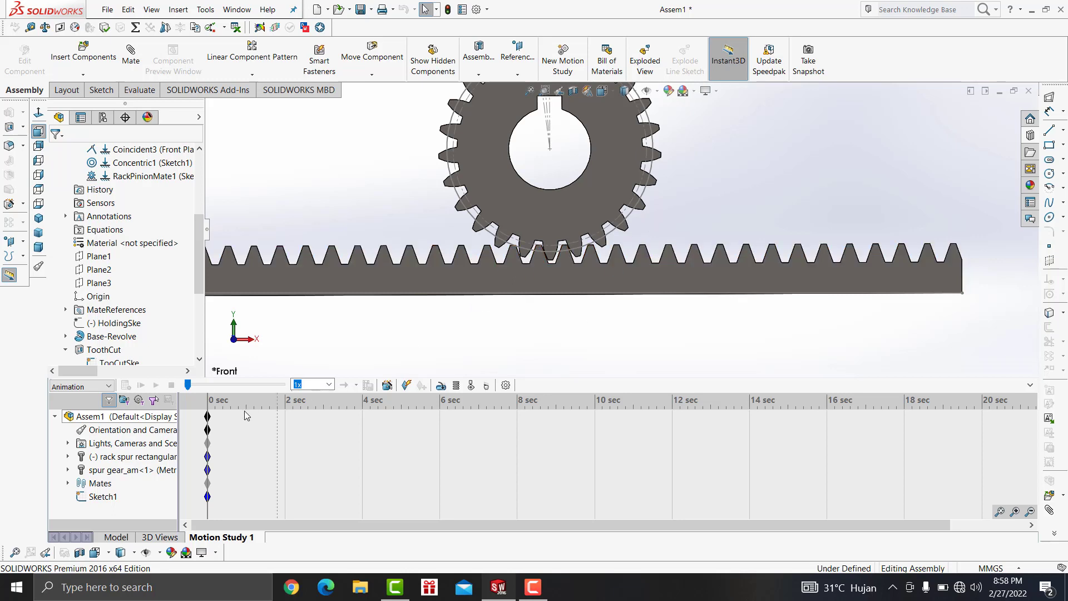
Add a linear actuator motor placed on the rack's end face
{"action": "left_click", "coordinate": [441, 386]}
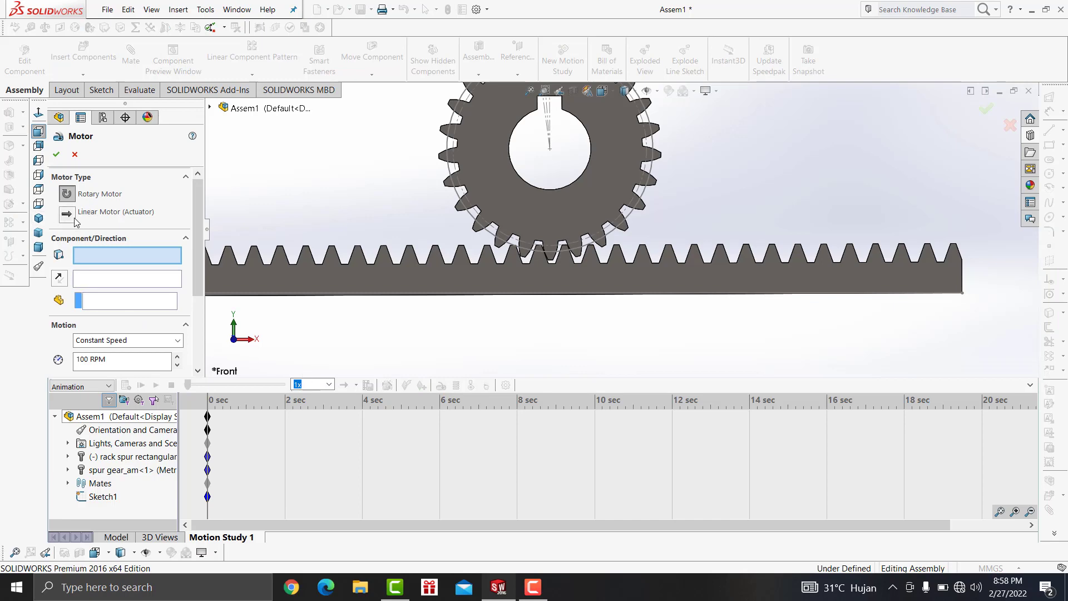
{"action": "left_click", "coordinate": [67, 214]}
{"action": "scroll", "coordinate": [399, 323], "scroll_direction": "down", "scroll_amount": 2}
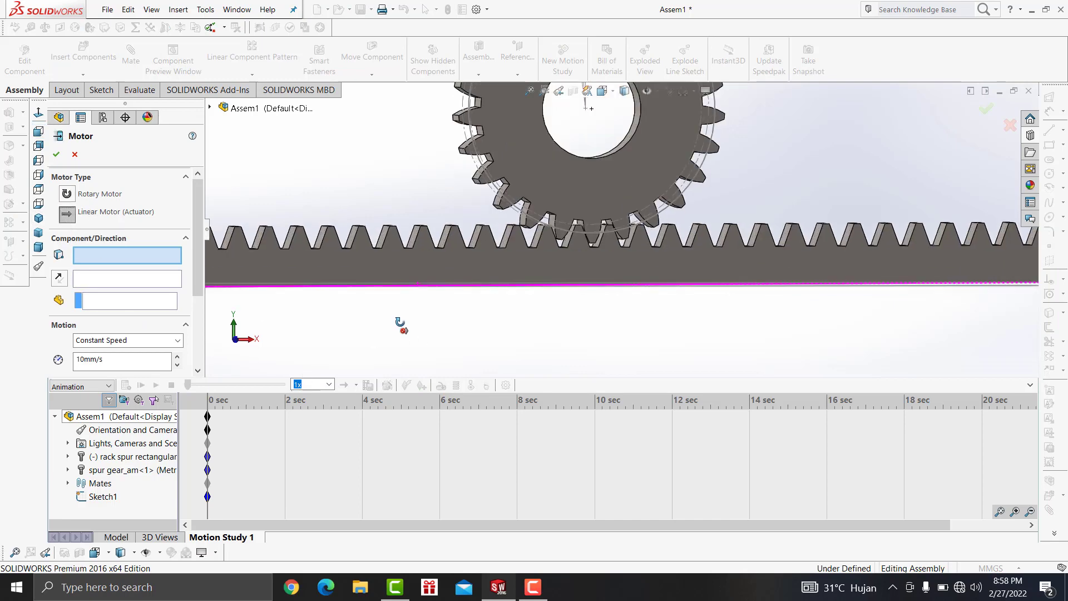
{"action": "middle_click_drag", "start_coordinate": [399, 323], "coordinate": [388, 333]}
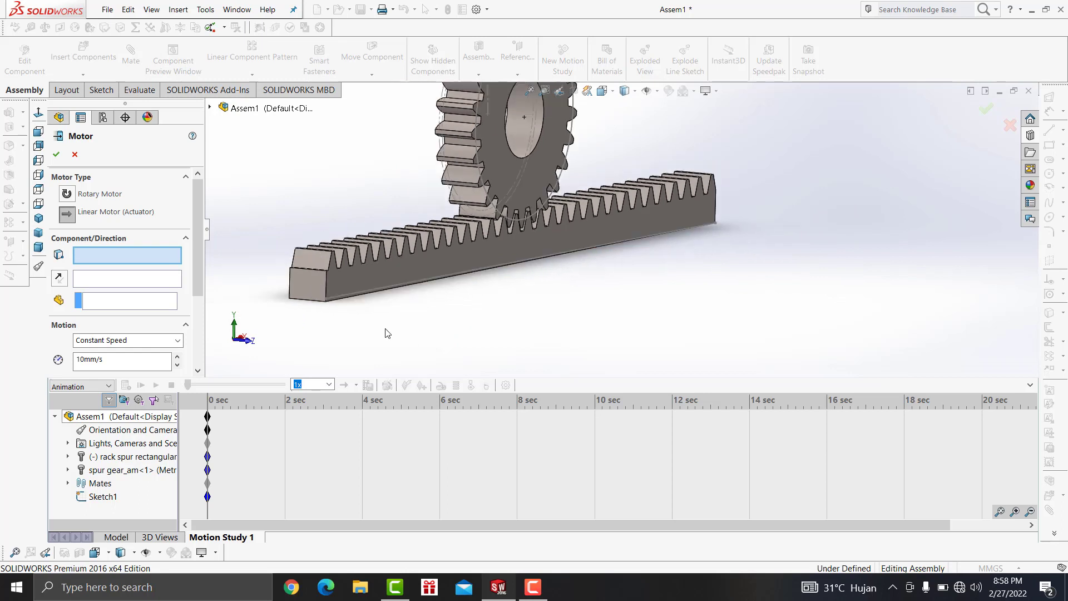
{"action": "left_click", "coordinate": [314, 292]}
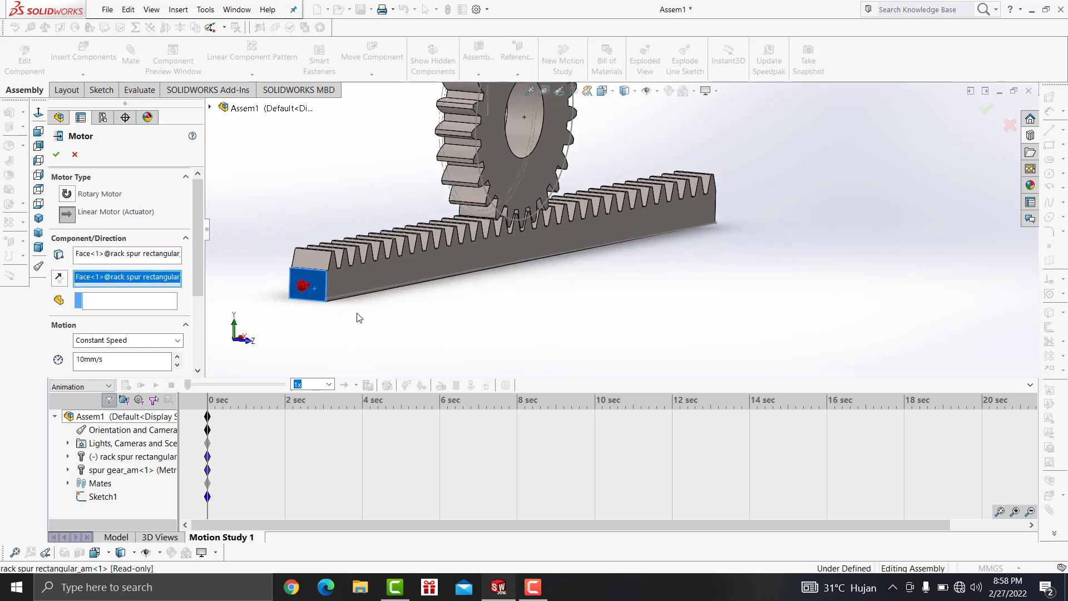
Set the linear motor's motion to Distance of 150 mm and accept it
{"action": "scroll", "coordinate": [195, 285], "scroll_direction": "down", "scroll_amount": 3}
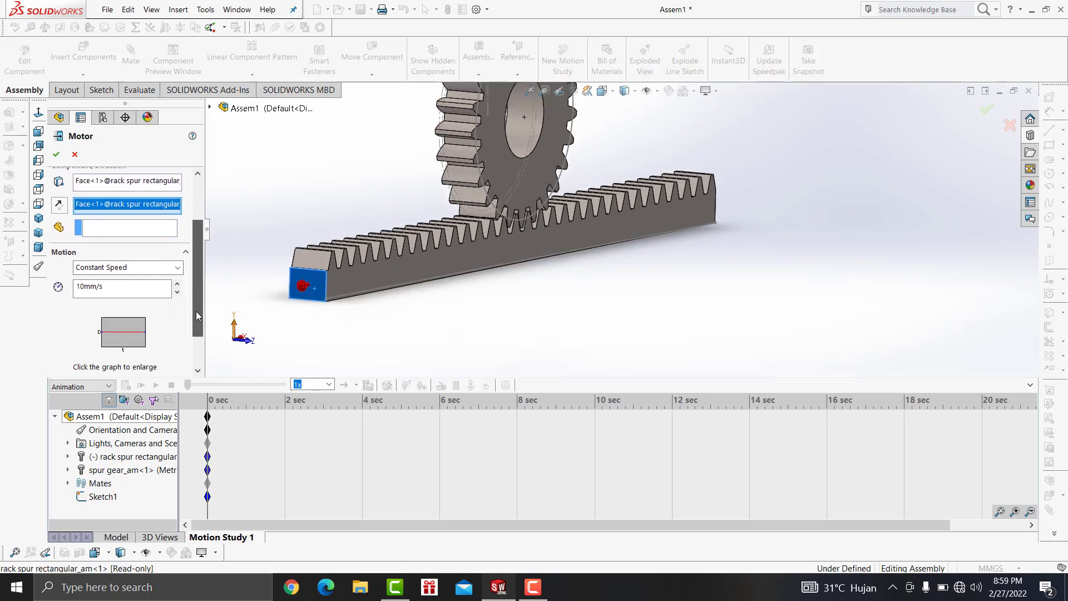
{"action": "left_click", "coordinate": [135, 267]}
{"action": "left_click", "coordinate": [84, 292]}
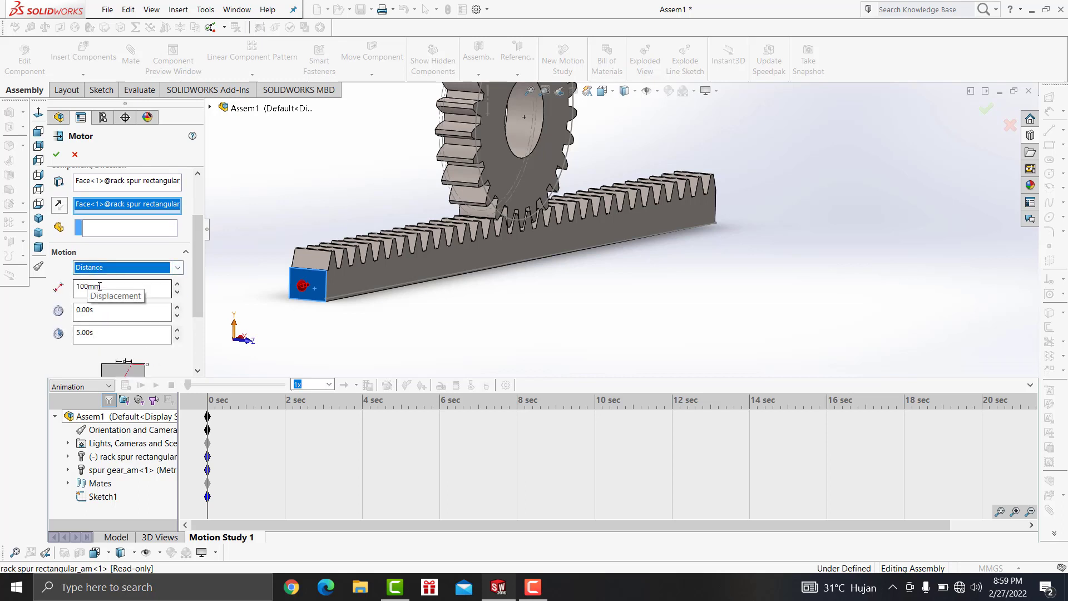
{"action": "left_click", "coordinate": [112, 334]}
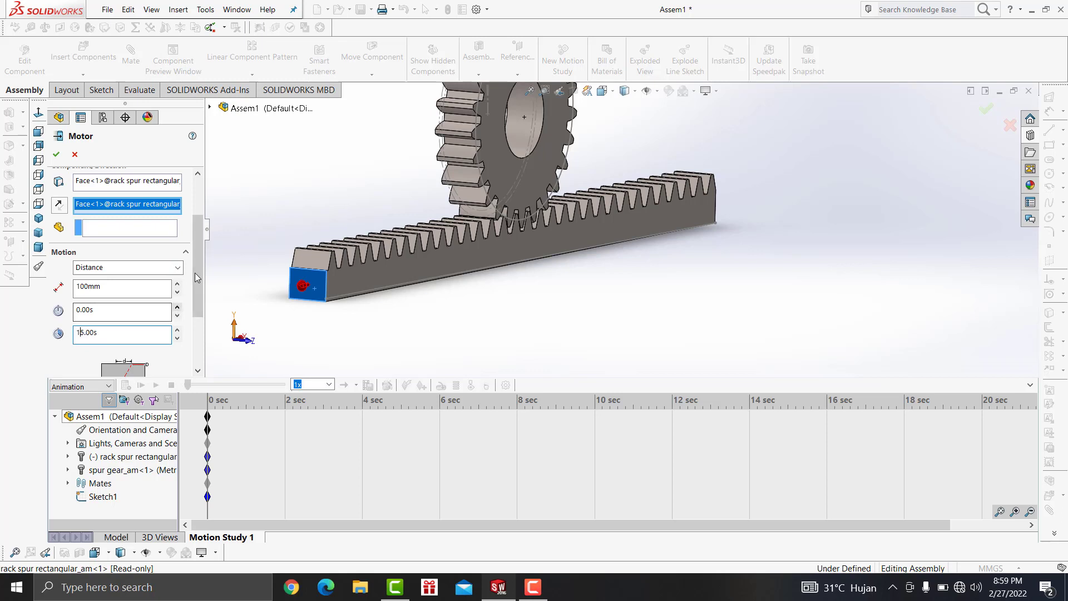
{"action": "left_click_drag", "start_coordinate": [89, 286], "coordinate": [69, 286]}
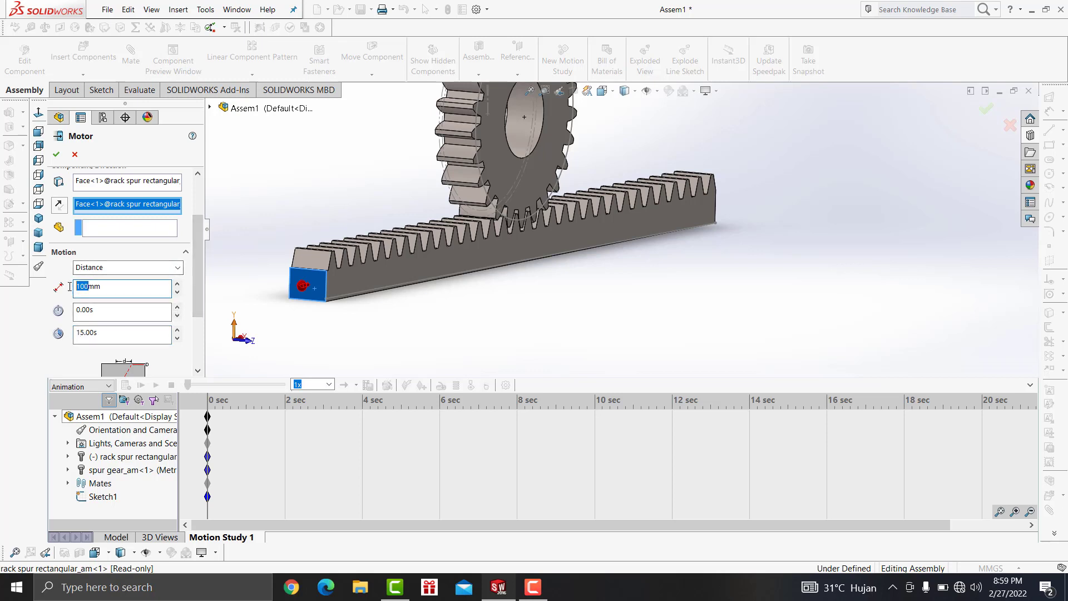
{"action": "type", "text": "15"}
{"action": "type", "text": "0"}
{"action": "left_click_drag", "start_coordinate": [191, 269], "coordinate": [192, 331]}
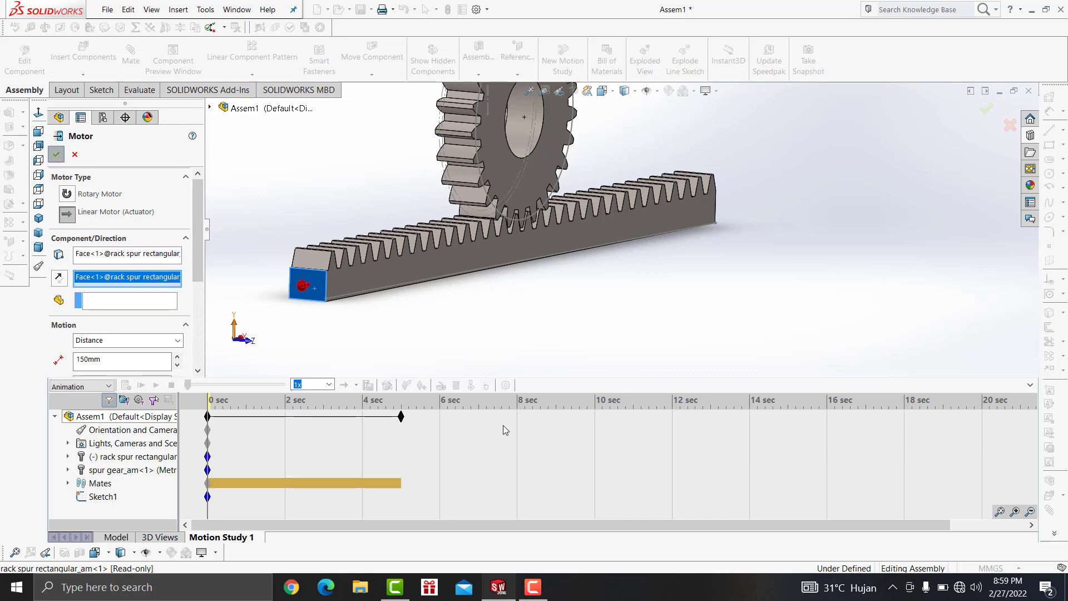
{"action": "key", "text": "Return"}
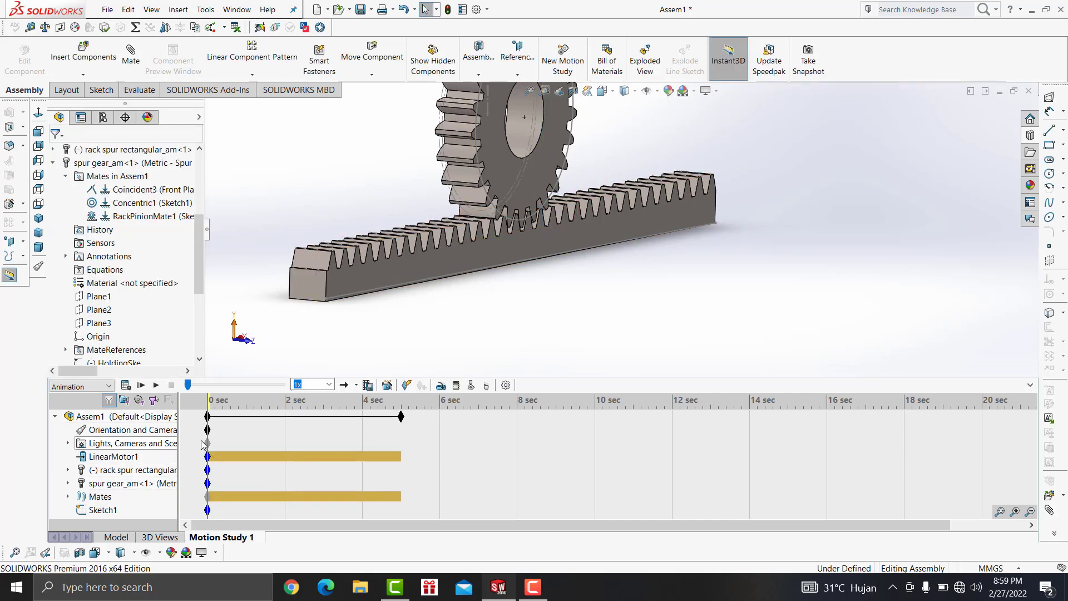
Calculate Motion Study 1 and play back the rack-and-pinion animation
{"action": "scroll", "coordinate": [125, 250], "scroll_direction": "down", "scroll_amount": 1}
{"action": "left_click", "coordinate": [125, 385]}
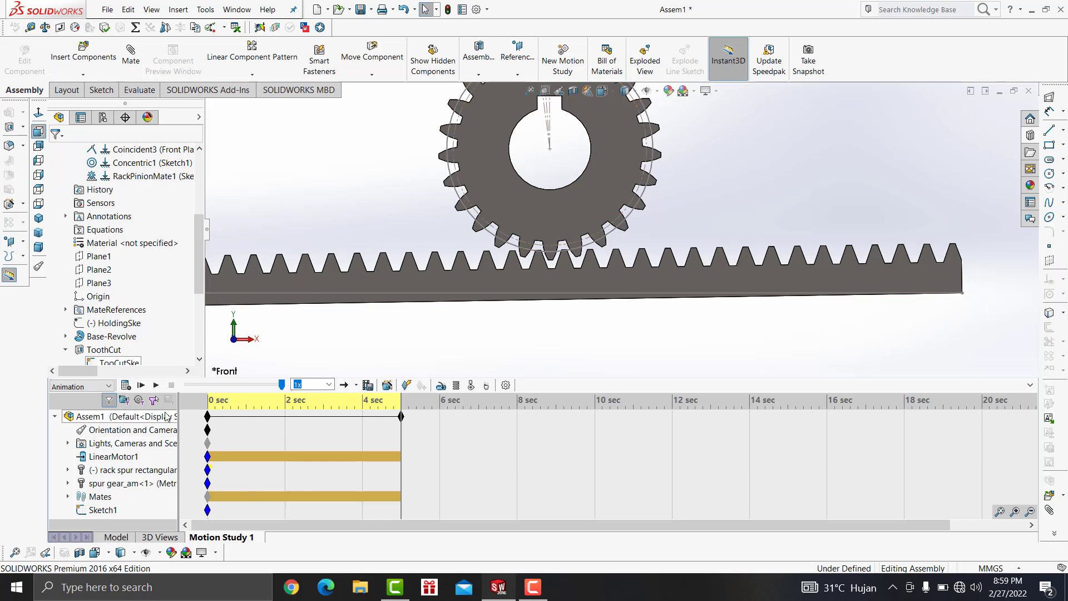
{"action": "left_click", "coordinate": [126, 385]}
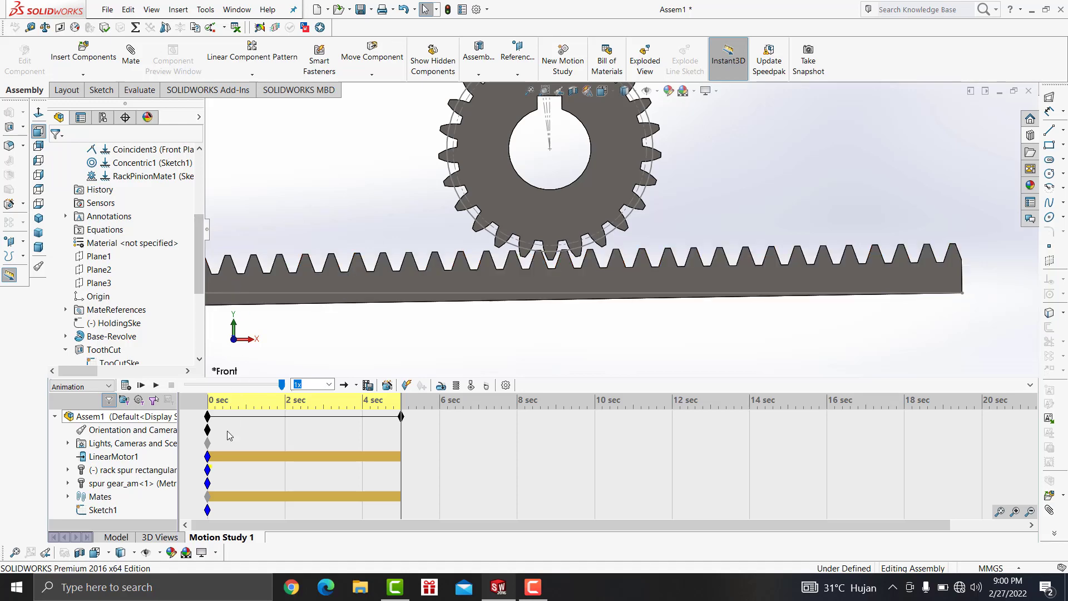
Delete the RackPinionMate1 mate from the assembly on the Model tab
{"action": "left_click", "coordinate": [115, 537]}
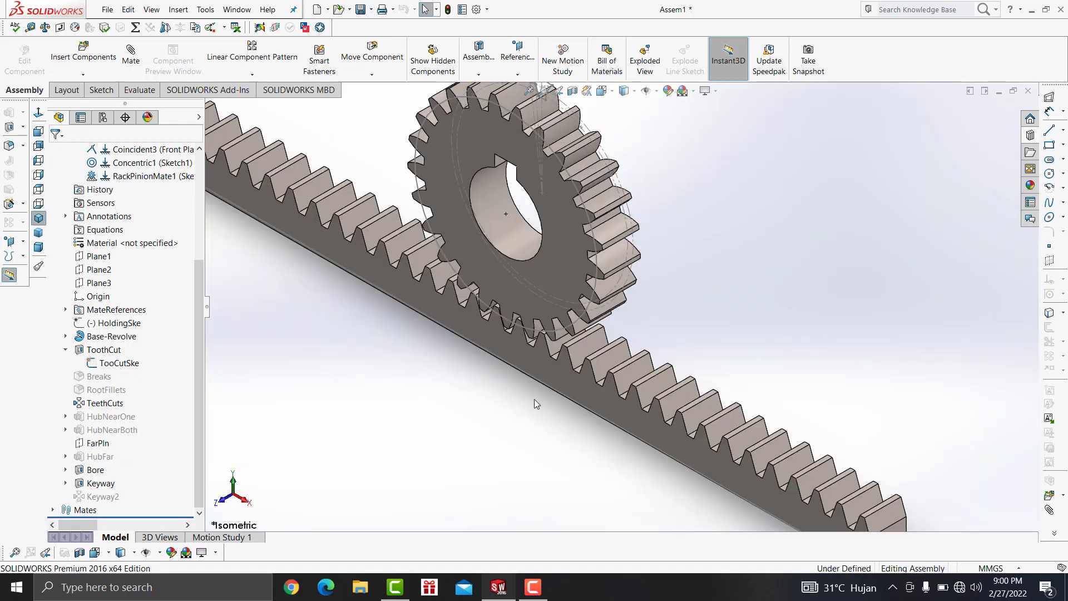
{"action": "left_click_drag", "start_coordinate": [198, 297], "coordinate": [198, 233]}
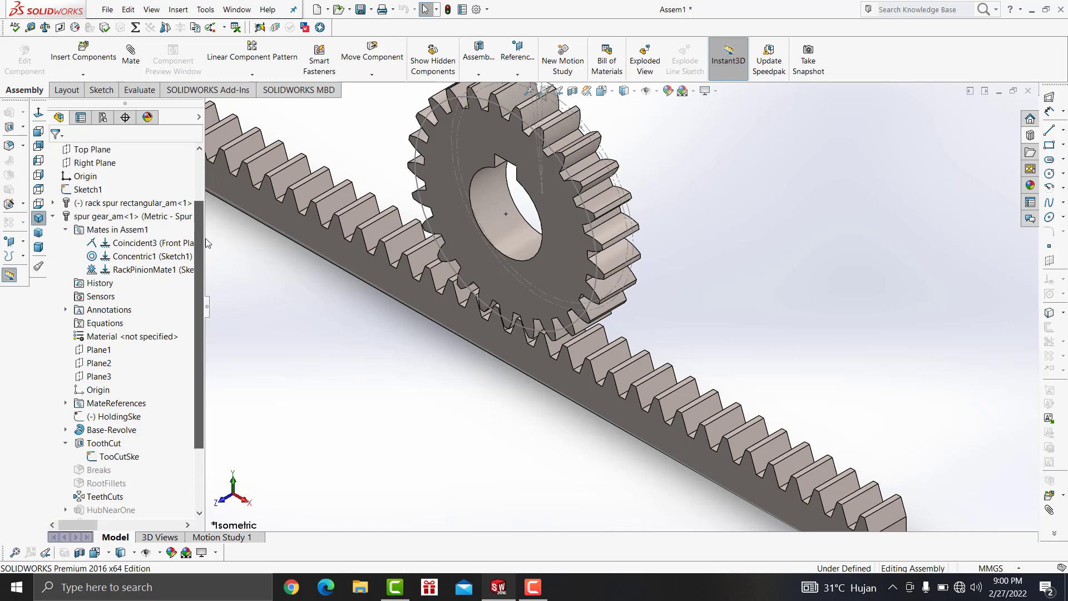
{"action": "right_click", "coordinate": [139, 270]}
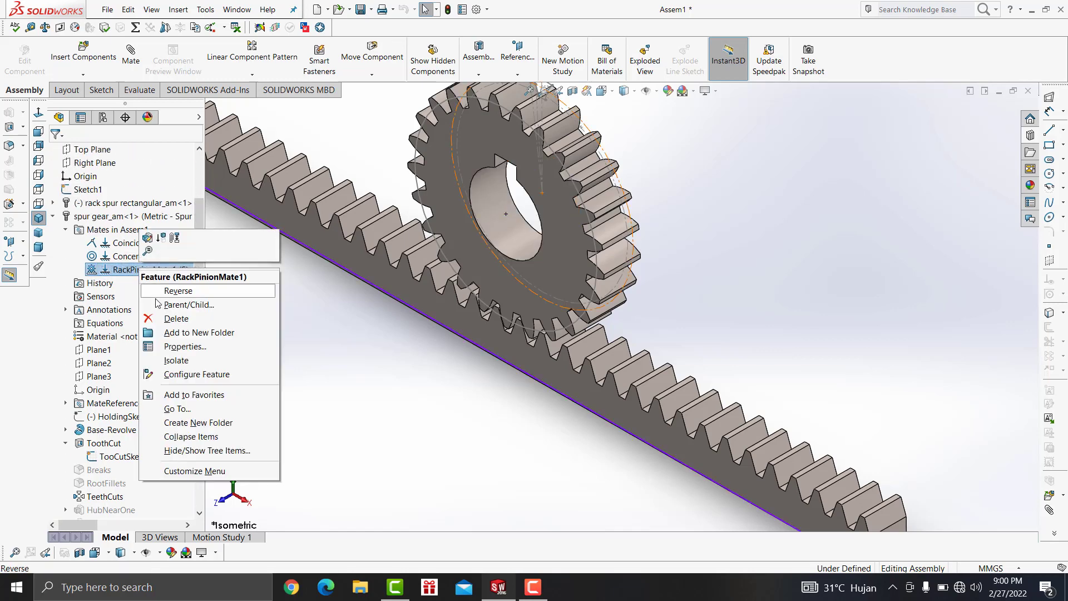
{"action": "left_click", "coordinate": [168, 321]}
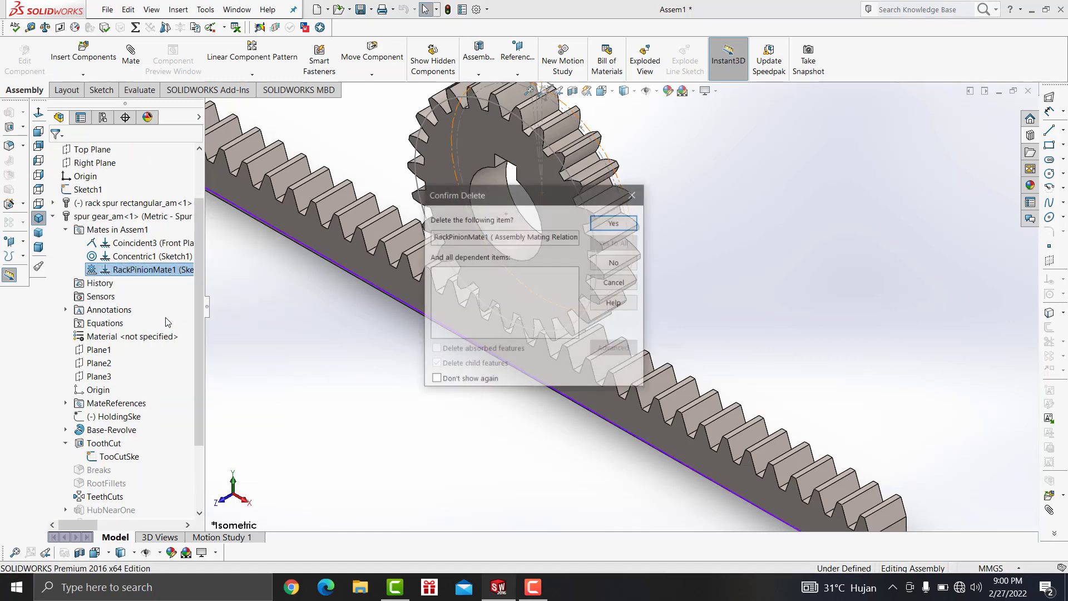
{"action": "left_click", "coordinate": [615, 223]}
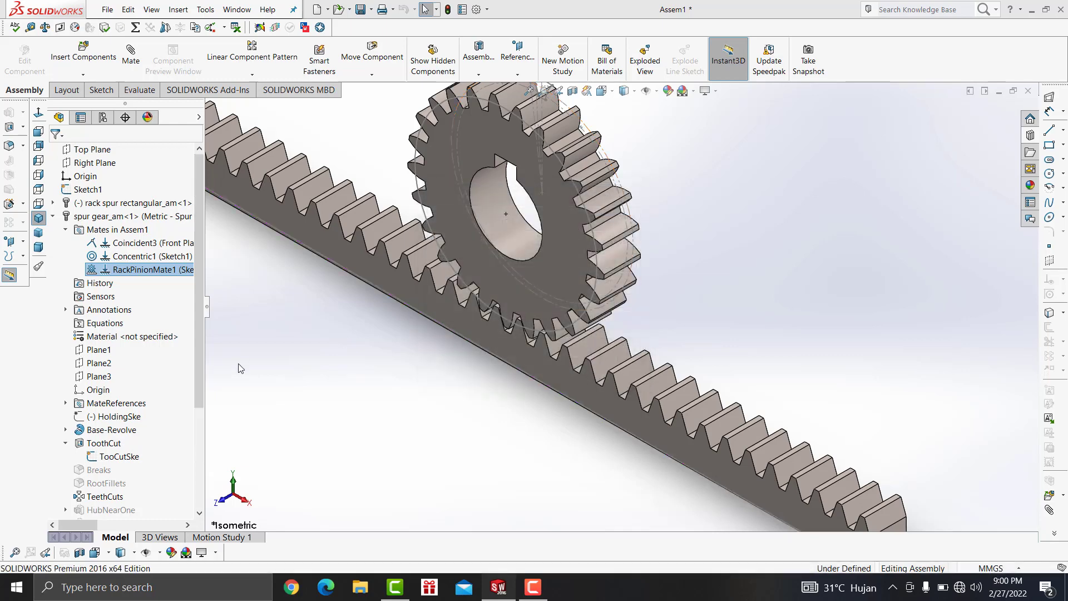
Delete Sketch1 and its dependent Concentric1 mate, temporarily making the rack transparent
{"action": "right_click", "coordinate": [458, 321]}
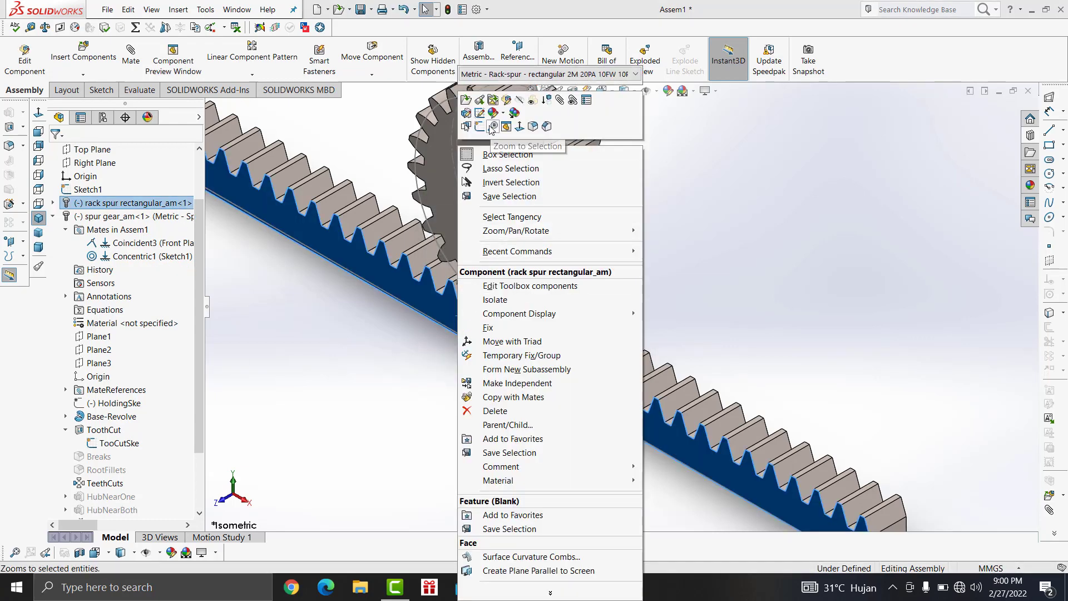
{"action": "left_click", "coordinate": [424, 350]}
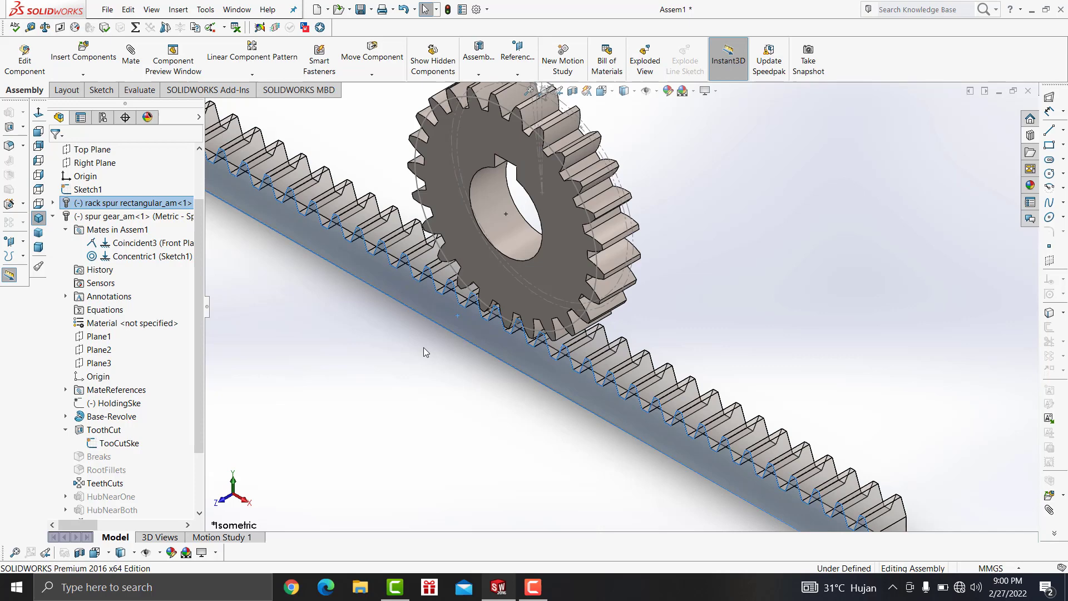
{"action": "right_click", "coordinate": [456, 336]}
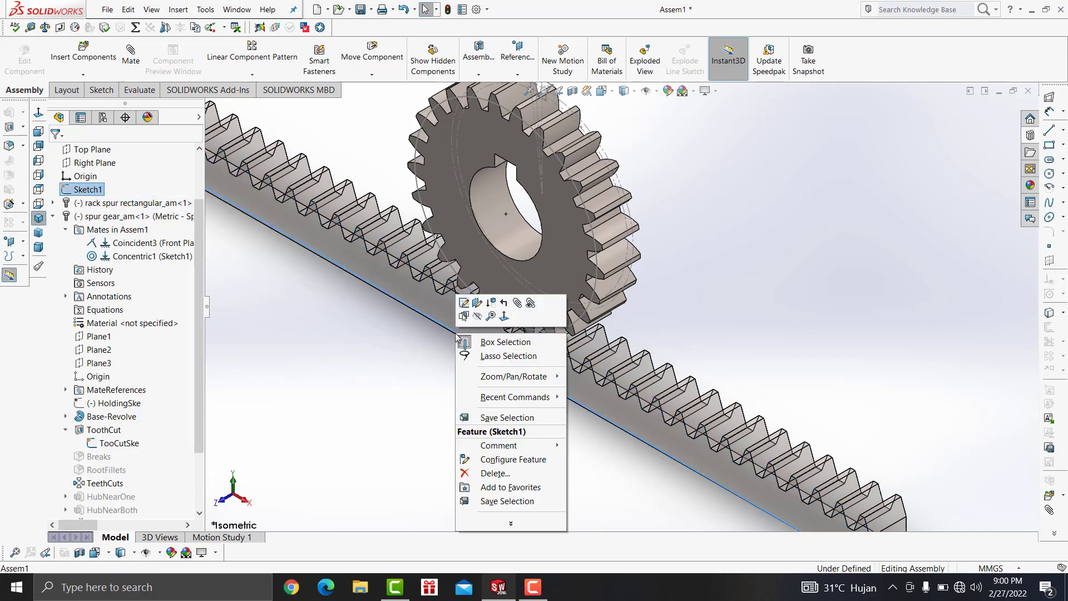
{"action": "left_click", "coordinate": [492, 473]}
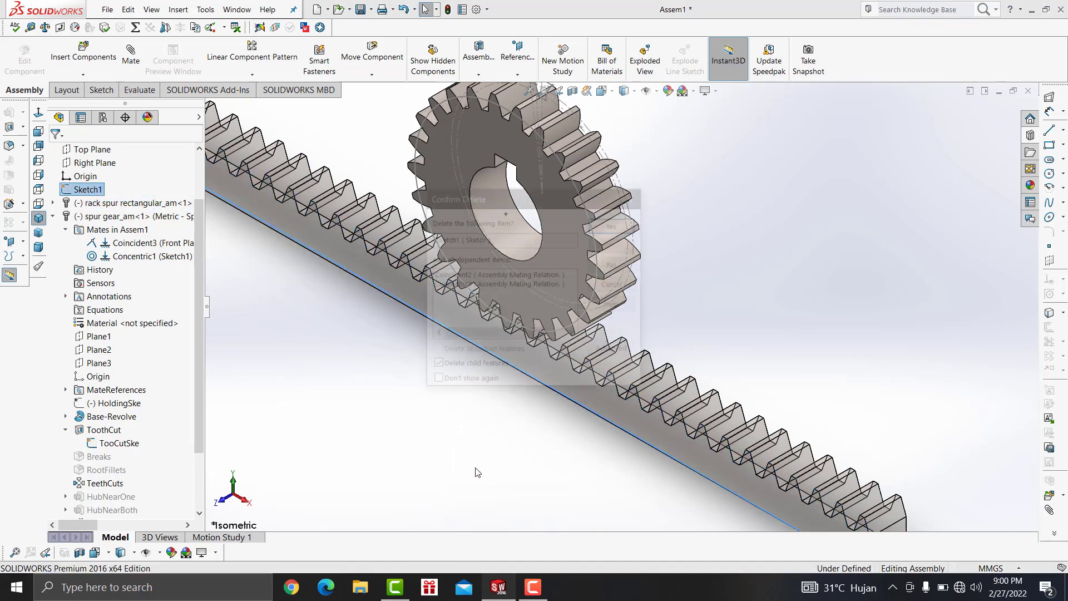
{"action": "left_click", "coordinate": [615, 220]}
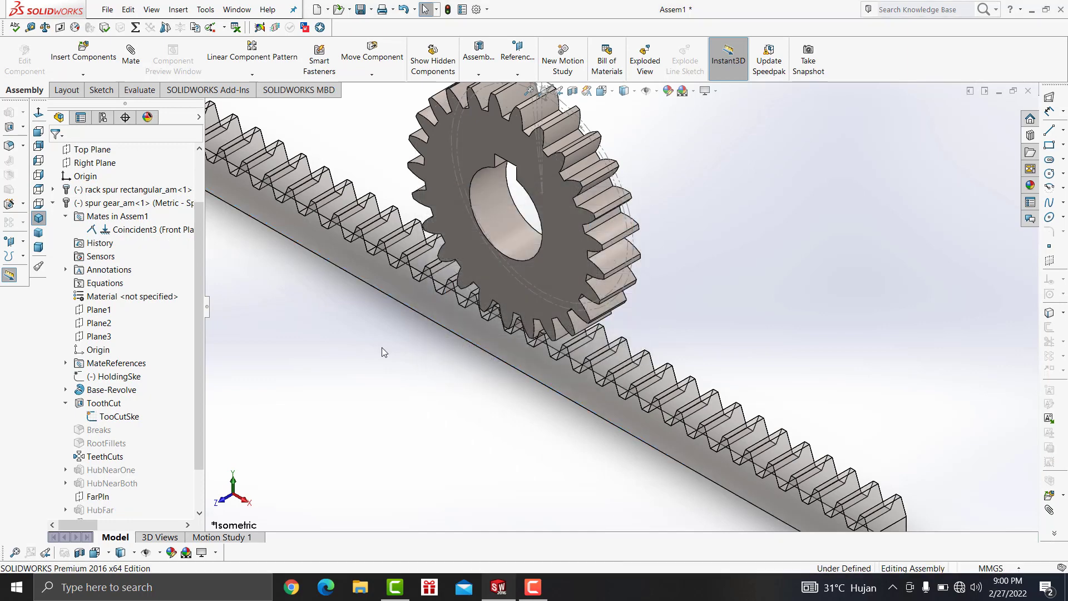
{"action": "right_click", "coordinate": [437, 313]}
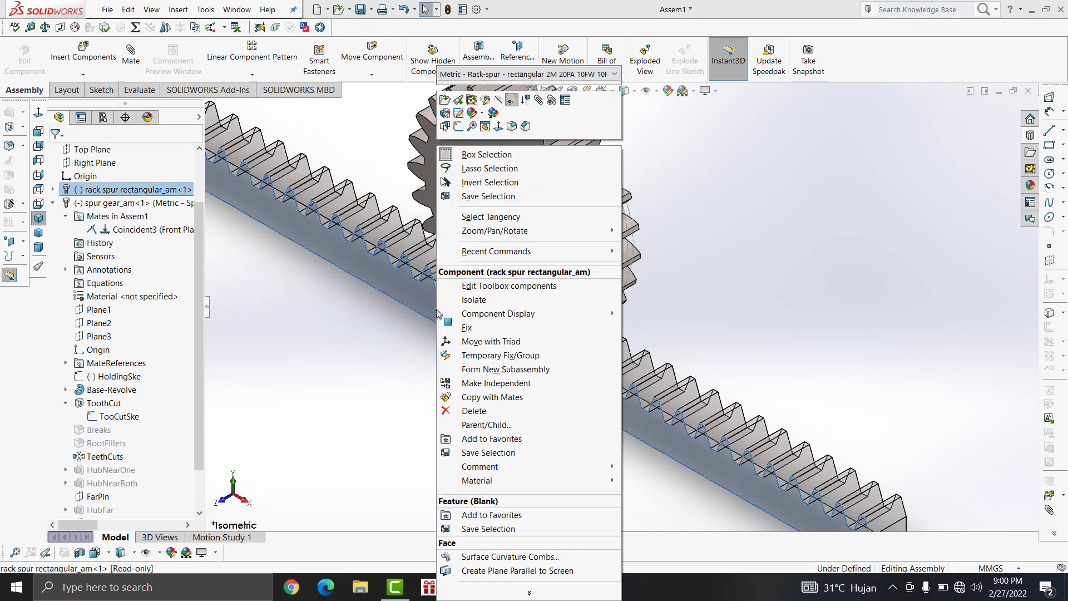
{"action": "left_click", "coordinate": [512, 101]}
{"action": "left_click", "coordinate": [326, 392]}
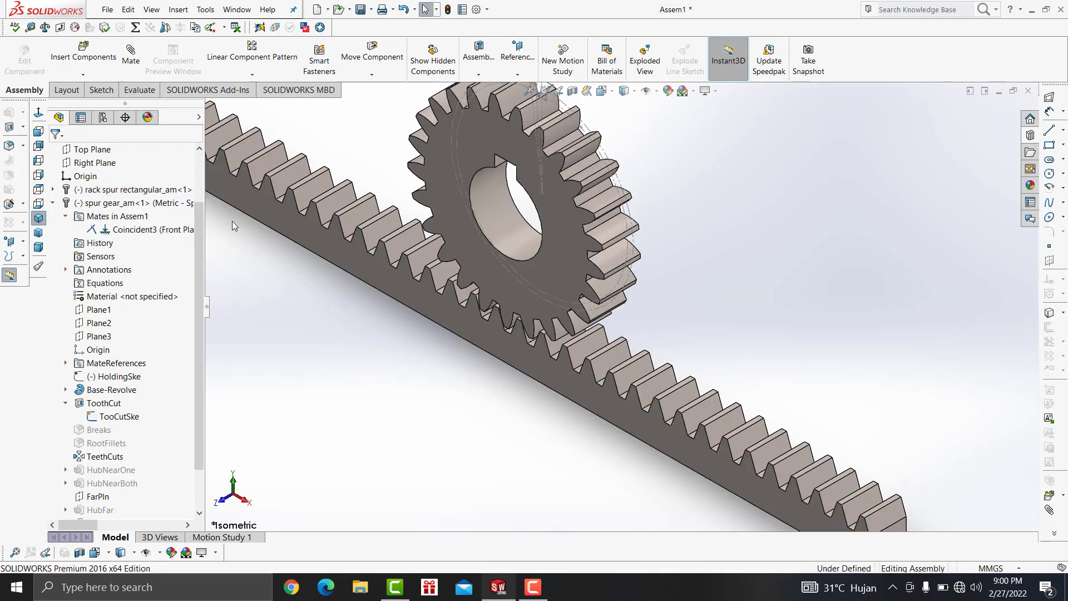
{"action": "left_click_drag", "start_coordinate": [199, 227], "coordinate": [199, 177]}
Add RackPinionMate2 linking the rack's bottom edge to the gear's pitch circle, 50 mm pitch diameter
{"action": "left_click", "coordinate": [130, 60]}
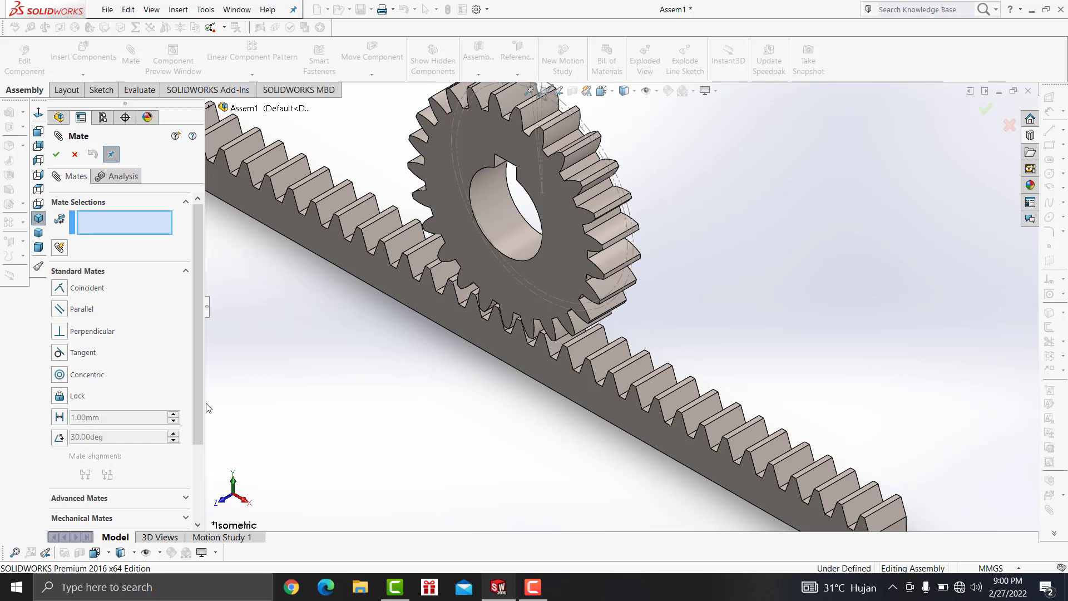
{"action": "scroll", "coordinate": [189, 365], "scroll_direction": "down", "scroll_amount": 2}
{"action": "scroll", "coordinate": [189, 365], "scroll_direction": "down", "scroll_amount": 1}
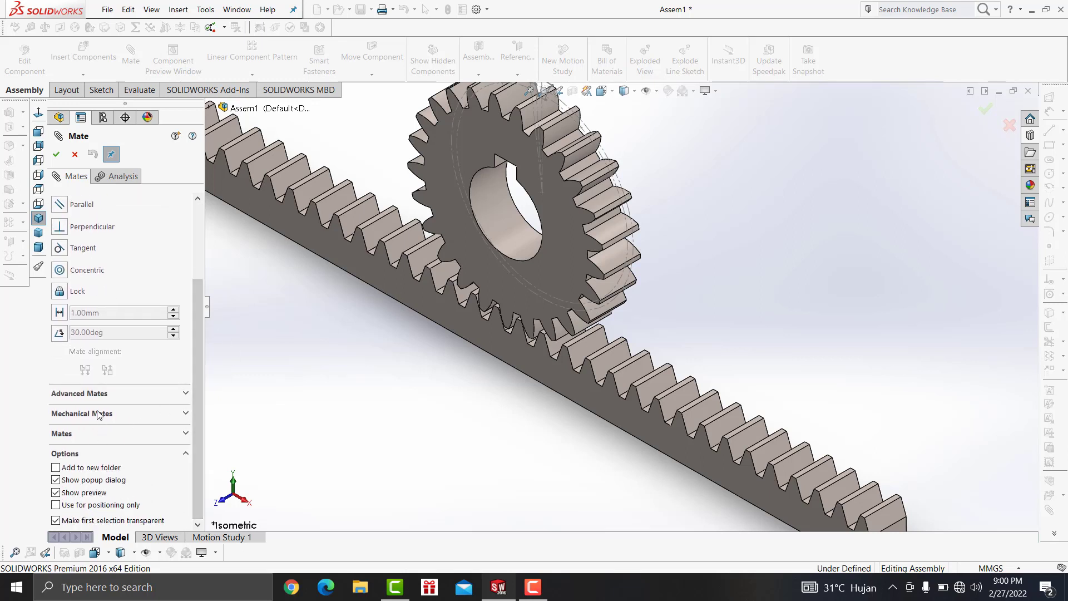
{"action": "left_click", "coordinate": [102, 412]}
{"action": "left_click", "coordinate": [59, 334]}
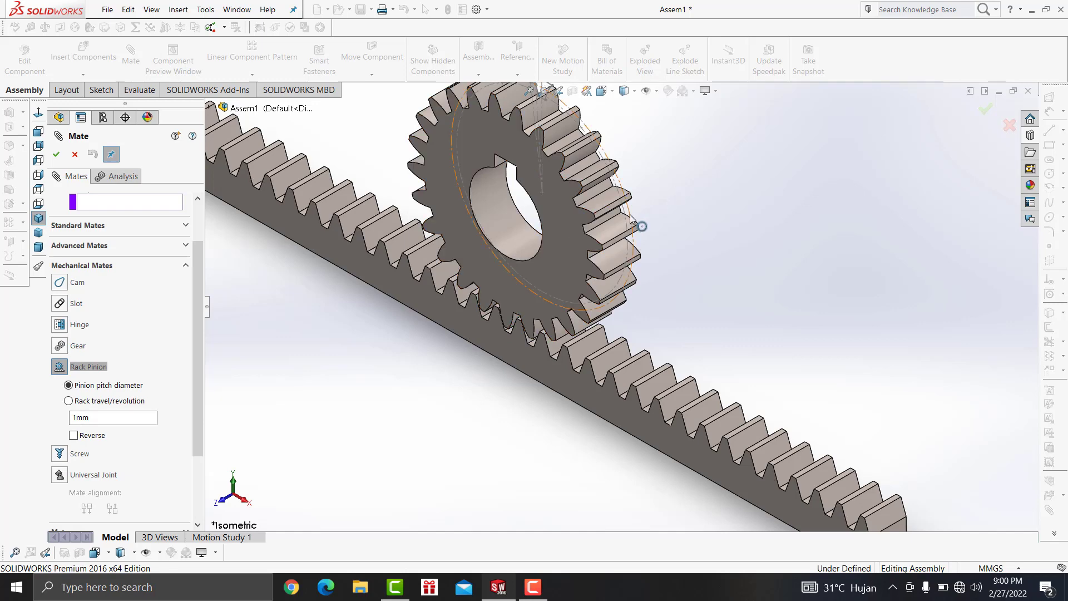
{"action": "left_click", "coordinate": [506, 365]}
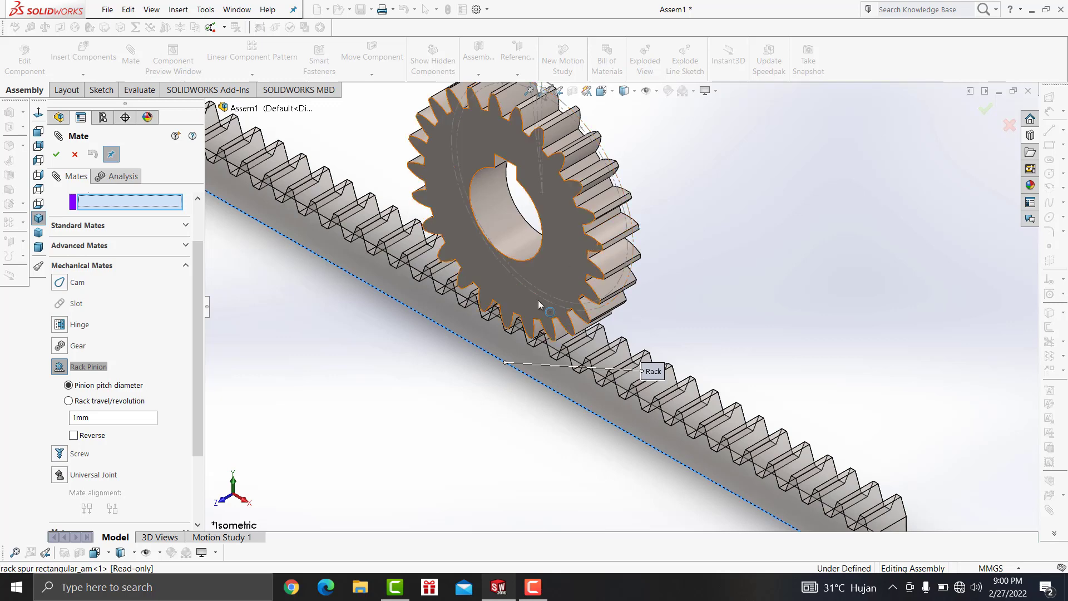
{"action": "middle_click_drag", "start_coordinate": [629, 217], "coordinate": [645, 239]}
{"action": "scroll", "coordinate": [658, 252], "scroll_direction": "down", "scroll_amount": 4}
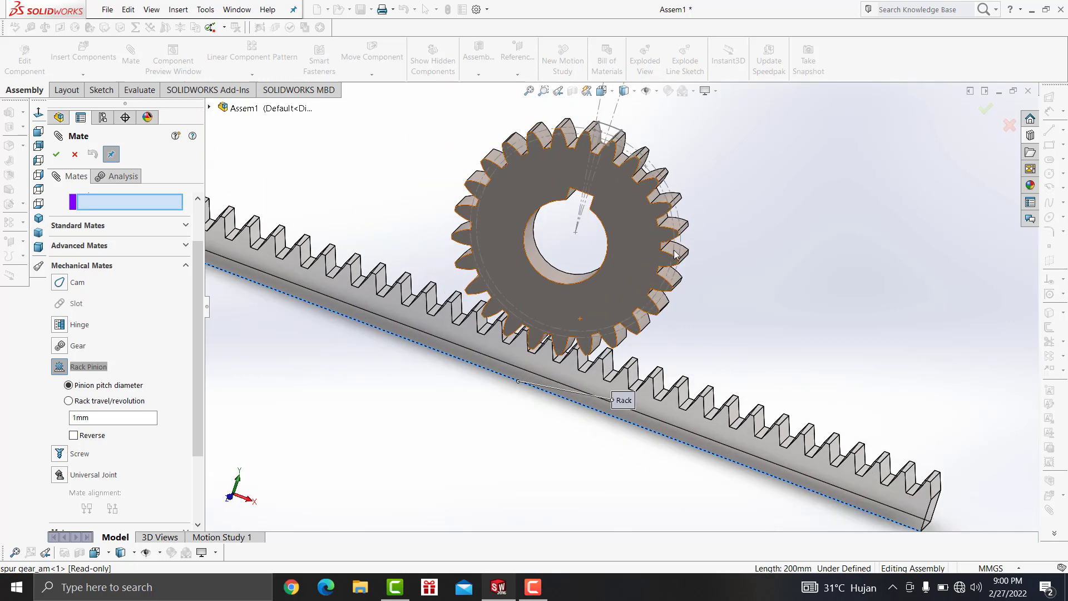
{"action": "left_click", "coordinate": [683, 243]}
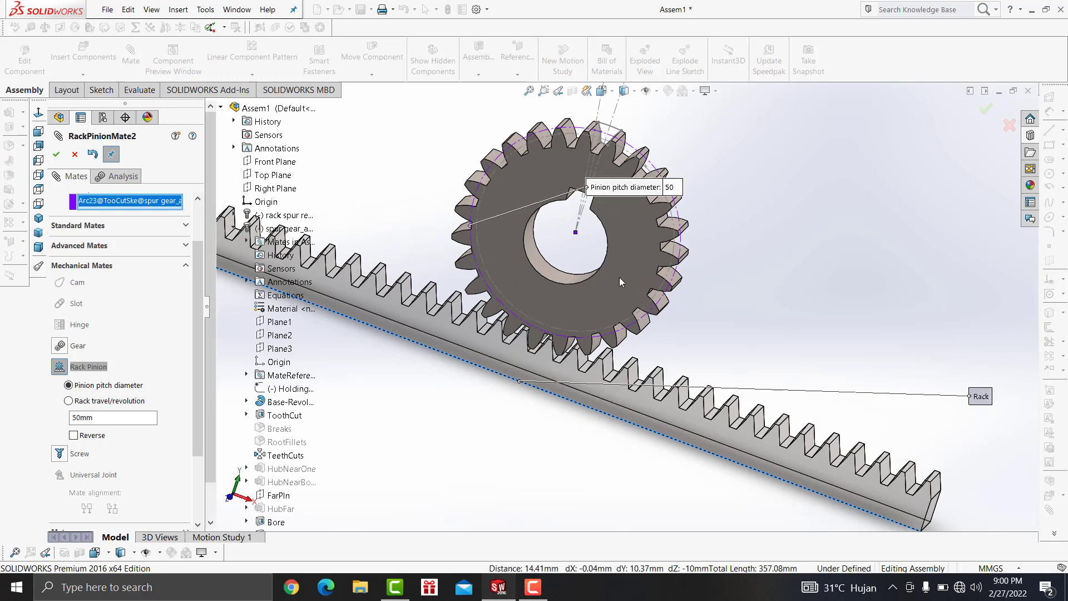
{"action": "left_click", "coordinate": [57, 156]}
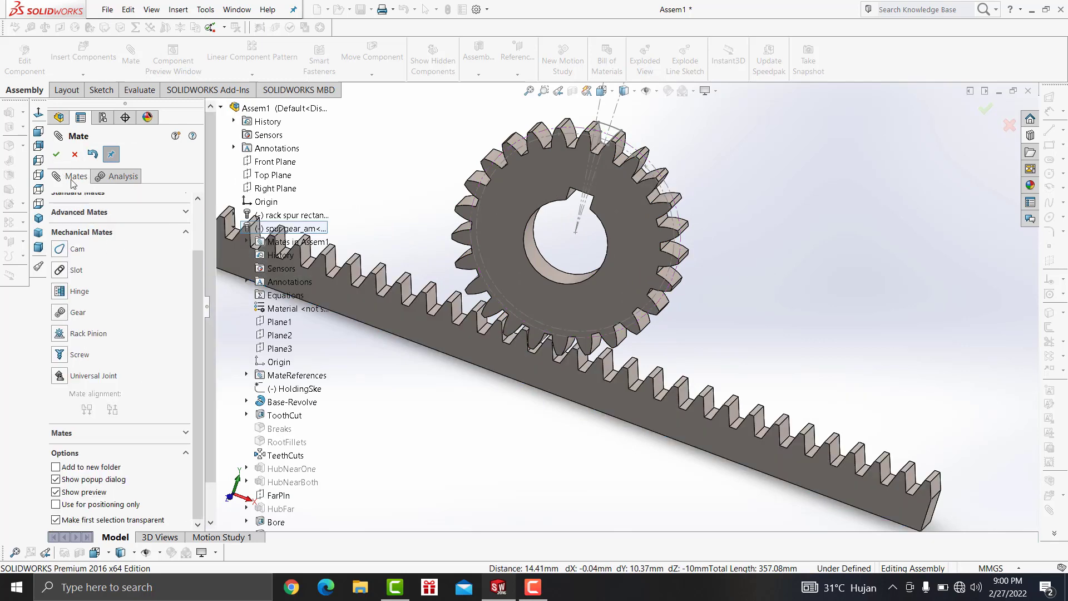
{"action": "left_click", "coordinate": [57, 155]}
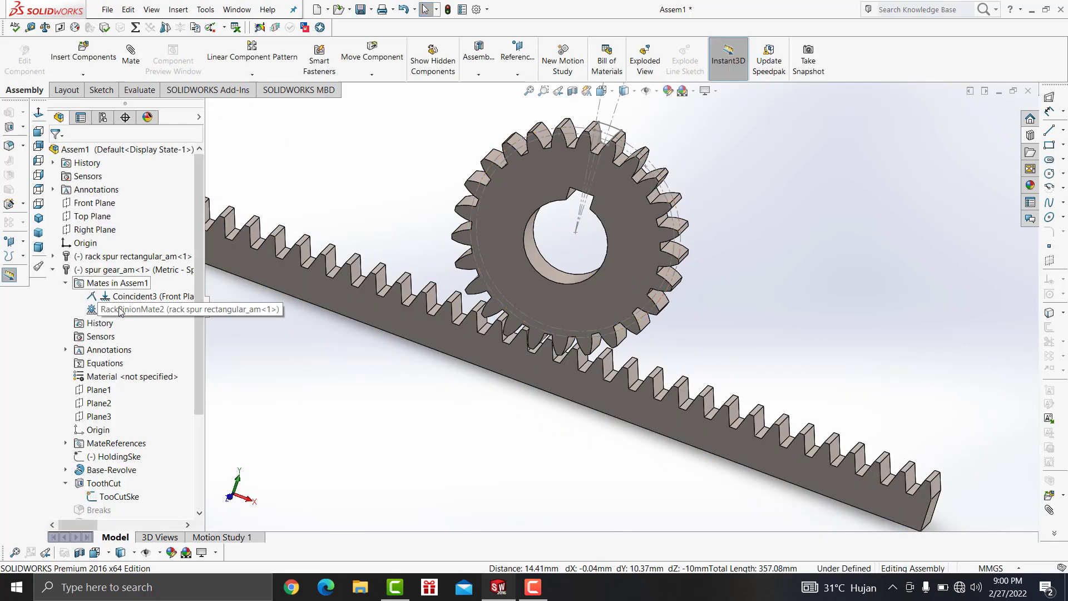
Delete Motion Study 1 via its tab's right-click menu
{"action": "scroll", "coordinate": [118, 332], "scroll_direction": "down", "scroll_amount": 1}
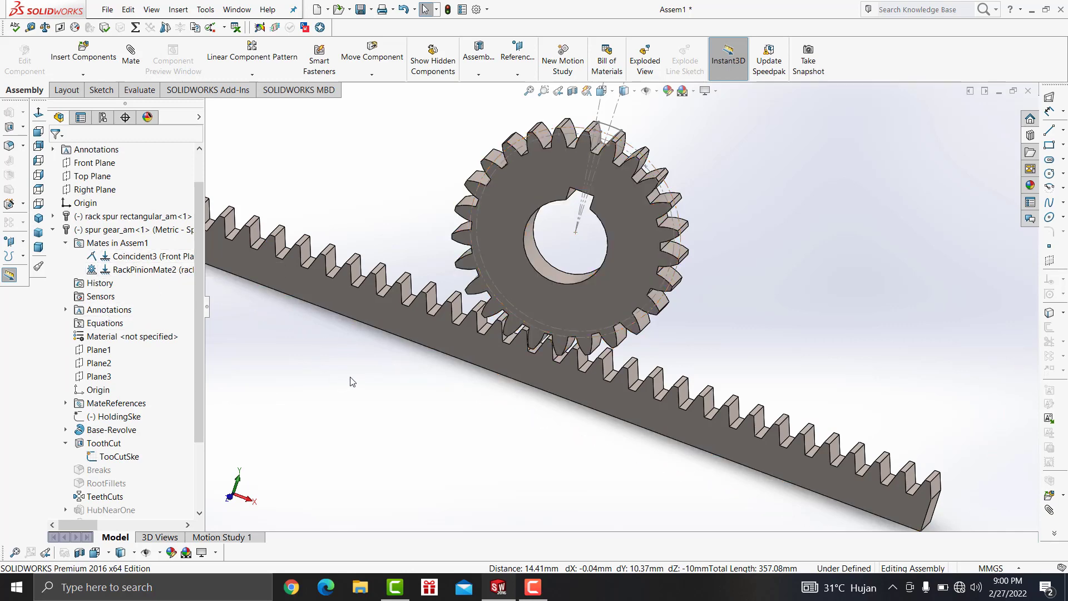
{"action": "left_click", "coordinate": [223, 537]}
{"action": "right_click", "coordinate": [227, 538]}
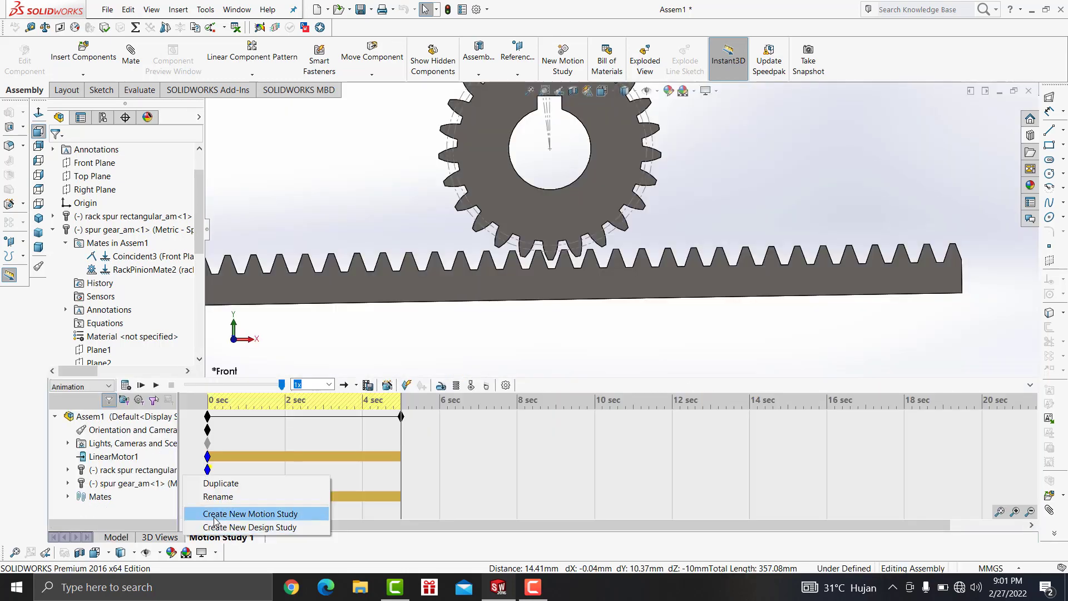
{"action": "left_click", "coordinate": [217, 514]}
{"action": "left_click", "coordinate": [221, 537]}
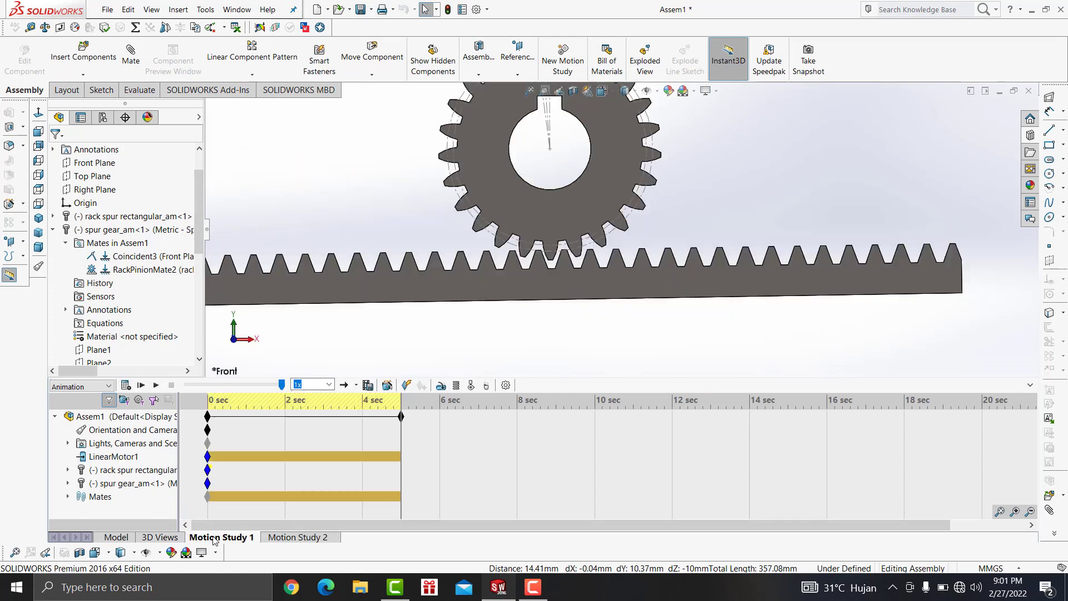
{"action": "right_click", "coordinate": [212, 537]}
{"action": "left_click", "coordinate": [201, 497]}
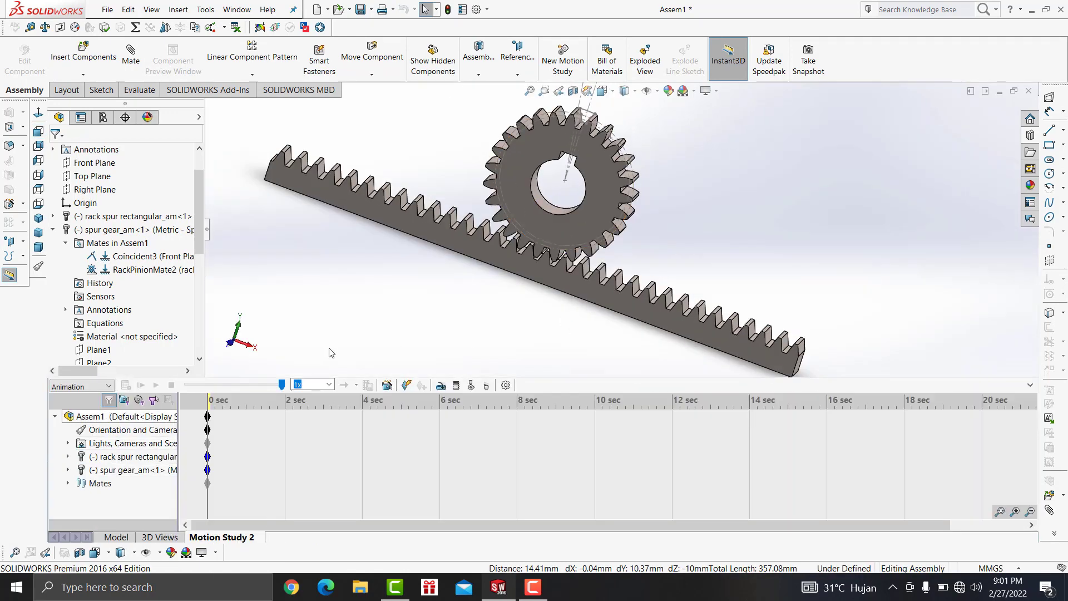
Orbit and zoom the rack and gear round to a near-front view
{"action": "mouse_move", "coordinate": [331, 353]}
{"action": "middle_mouse_down"}
{"action": "mouse_move", "coordinate": [341, 310]}
{"action": "mouse_move", "coordinate": [370, 370]}
{"action": "mouse_move", "coordinate": [661, 169]}
{"action": "mouse_move", "coordinate": [670, 326]}
{"action": "mouse_move", "coordinate": [584, 276]}
{"action": "middle_mouse_up"}
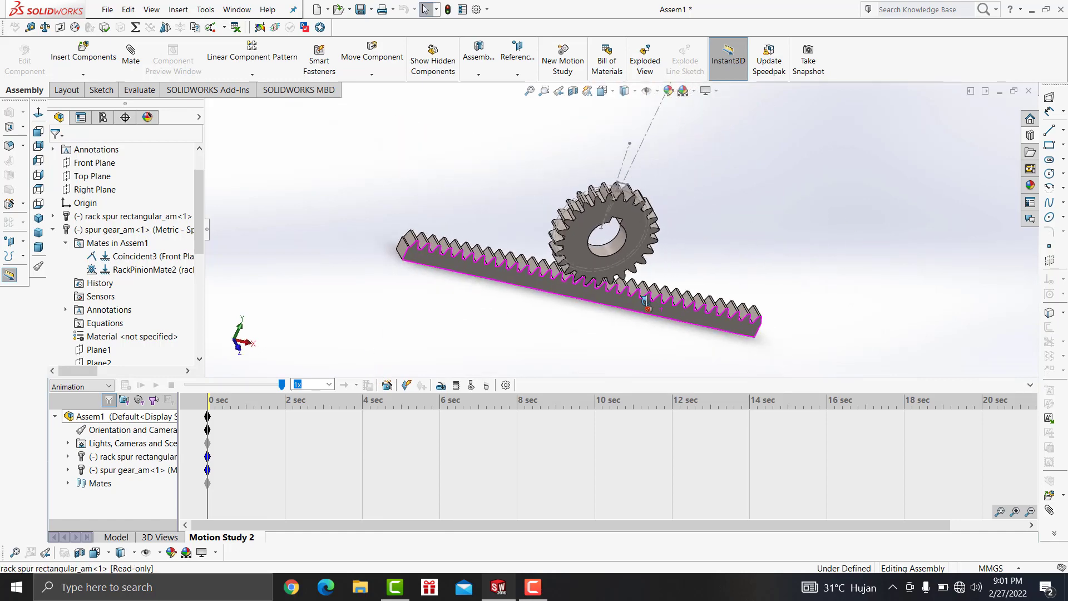
{"action": "scroll", "coordinate": [584, 277], "scroll_direction": "up", "scroll_amount": 3}
{"action": "scroll", "coordinate": [584, 276], "scroll_direction": "down", "scroll_amount": 5}
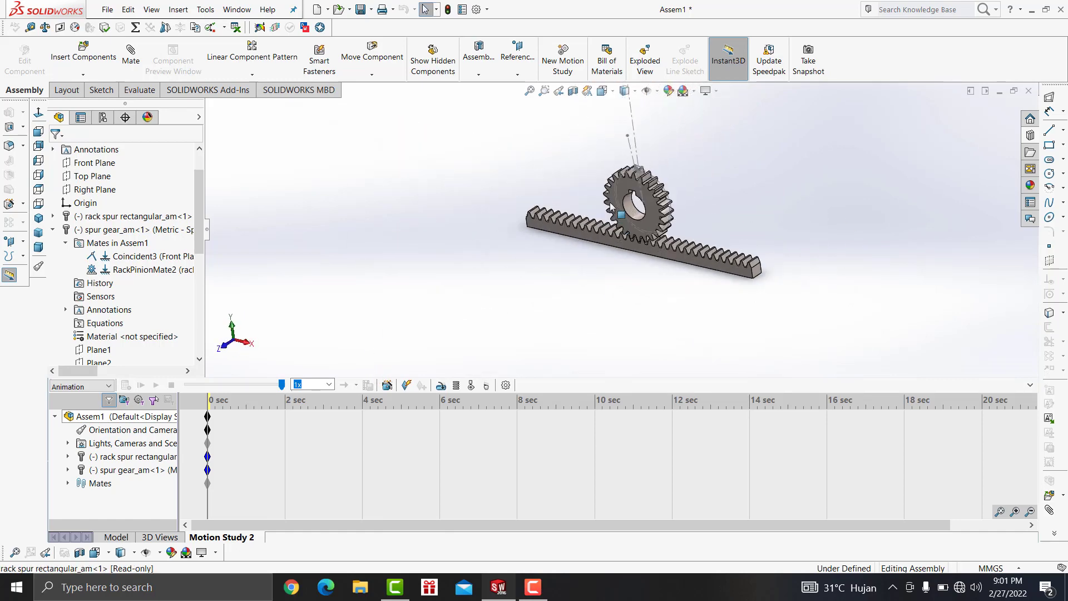
{"action": "middle_click_drag", "start_coordinate": [626, 249], "coordinate": [584, 287]}
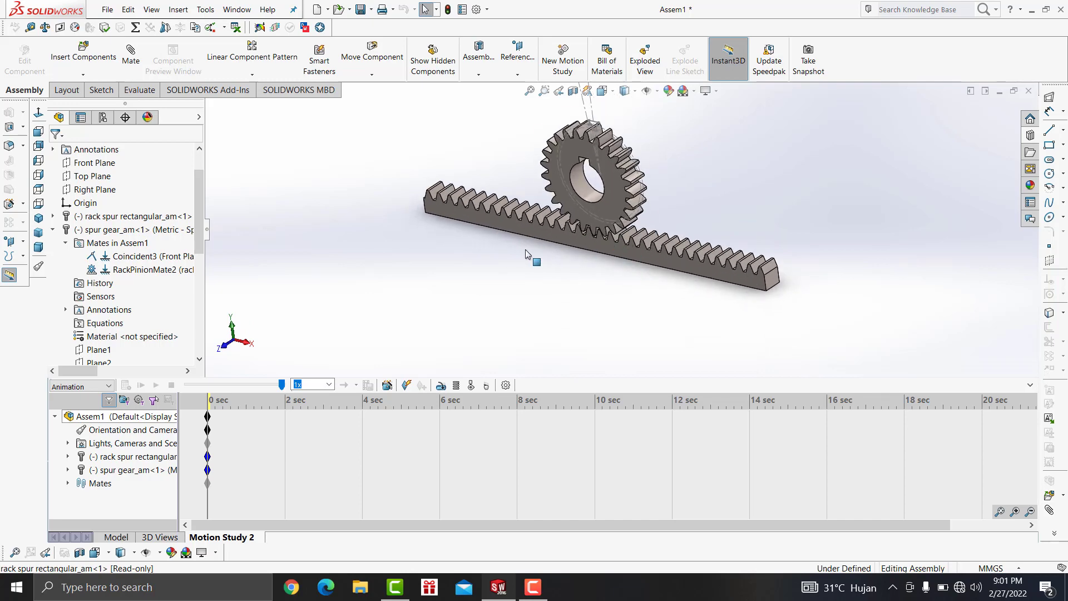
{"action": "left_click", "coordinate": [627, 95]}
{"action": "mouse_move", "coordinate": [579, 222]}
{"action": "middle_mouse_down"}
{"action": "mouse_move", "coordinate": [626, 329]}
{"action": "mouse_move", "coordinate": [595, 345]}
{"action": "mouse_move", "coordinate": [630, 322]}
{"action": "mouse_move", "coordinate": [639, 223]}
{"action": "middle_mouse_up"}
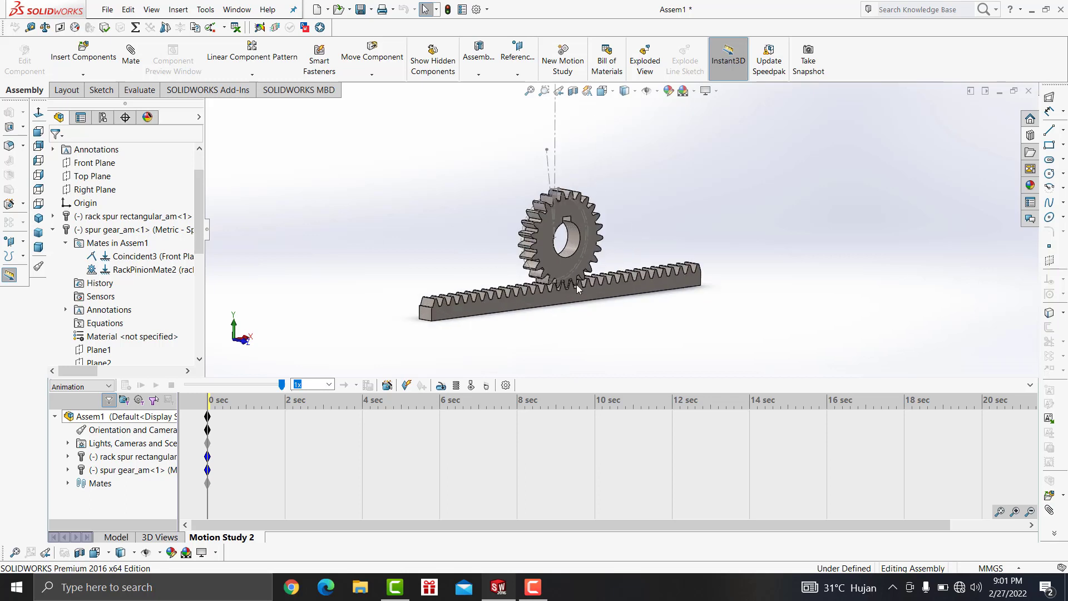
{"action": "scroll", "coordinate": [576, 285], "scroll_direction": "down", "scroll_amount": 3}
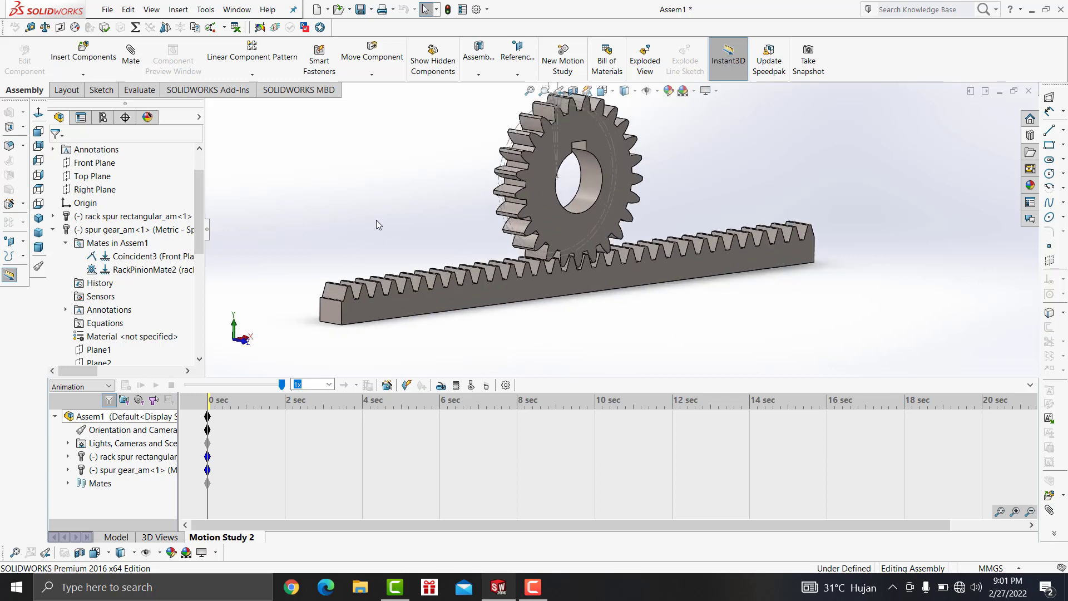
Add a linear actuator motor driven from the rack's end face
{"action": "left_click", "coordinate": [442, 390]}
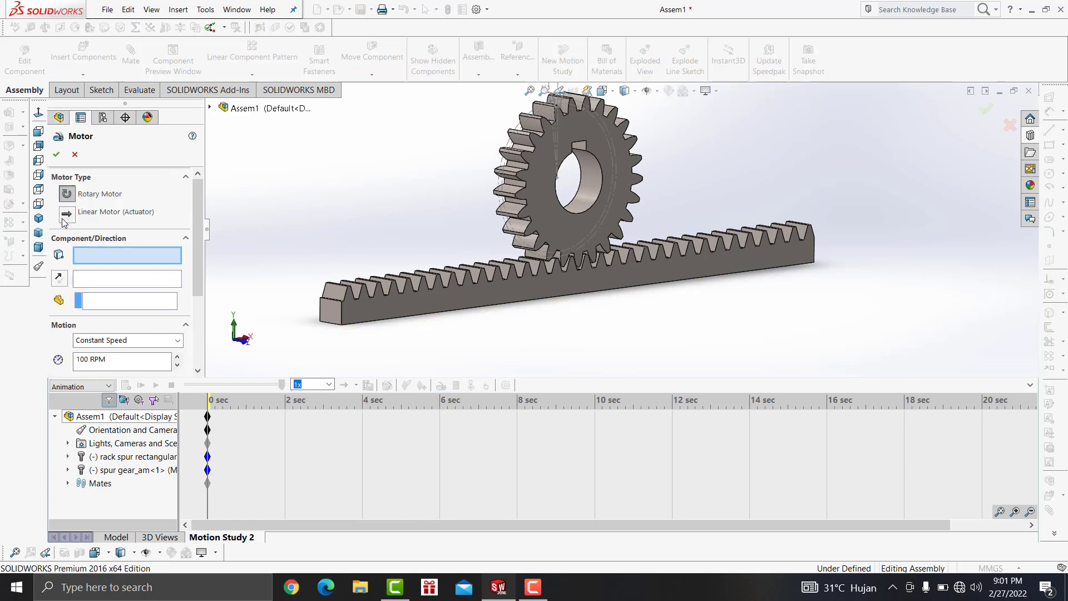
{"action": "left_click", "coordinate": [66, 213]}
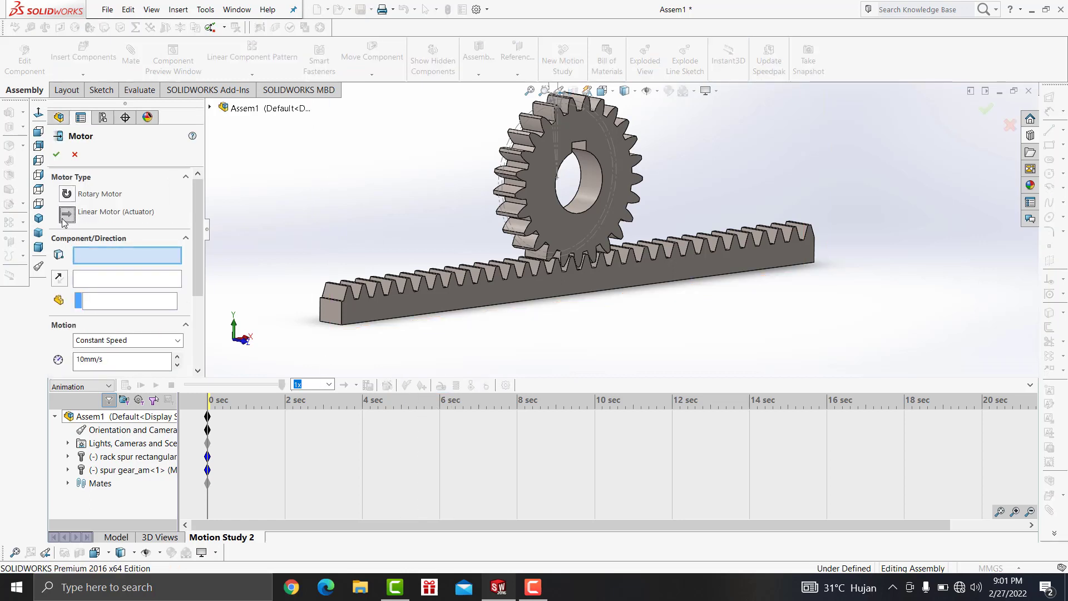
{"action": "left_click", "coordinate": [329, 314]}
{"action": "scroll", "coordinate": [198, 292], "scroll_direction": "down", "scroll_amount": 3}
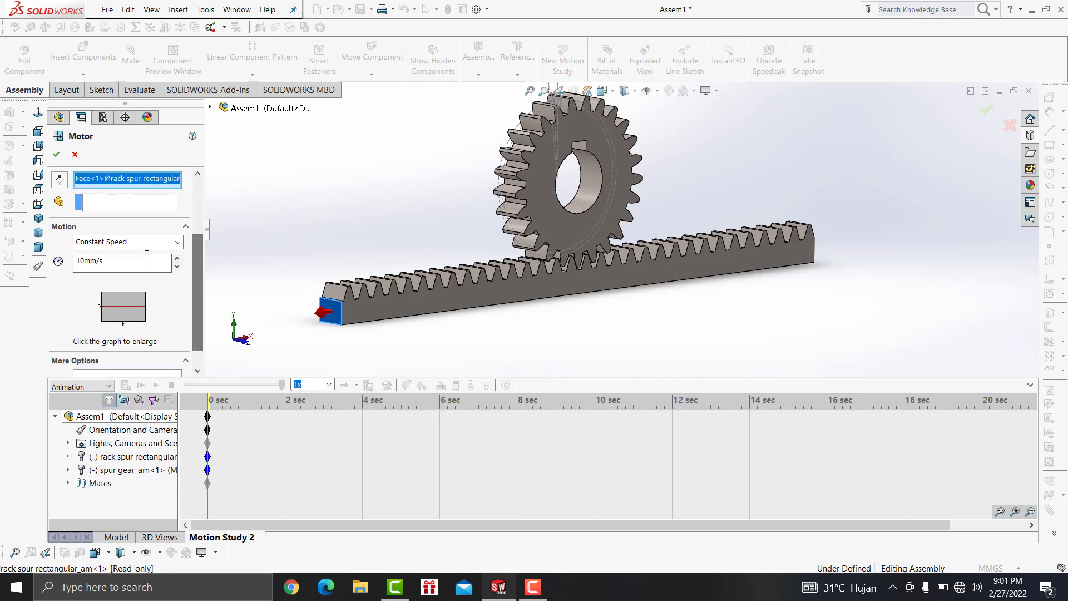
Set the motor to move a Distance of 150 mm, edit its end time, and confirm
{"action": "left_click", "coordinate": [147, 242]}
{"action": "left_click", "coordinate": [102, 263]}
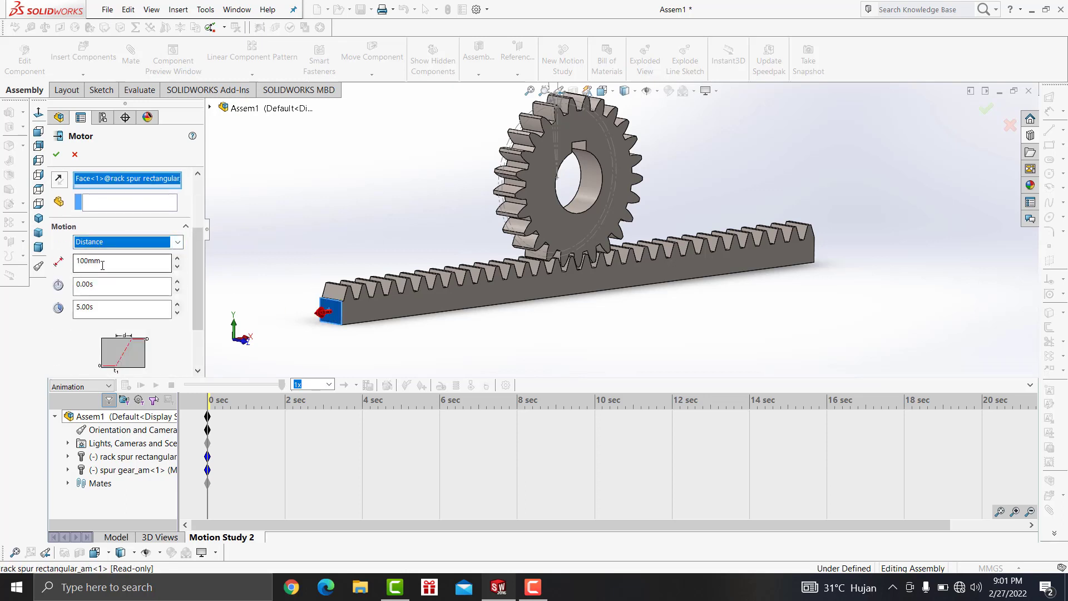
{"action": "double_click", "coordinate": [103, 263]}
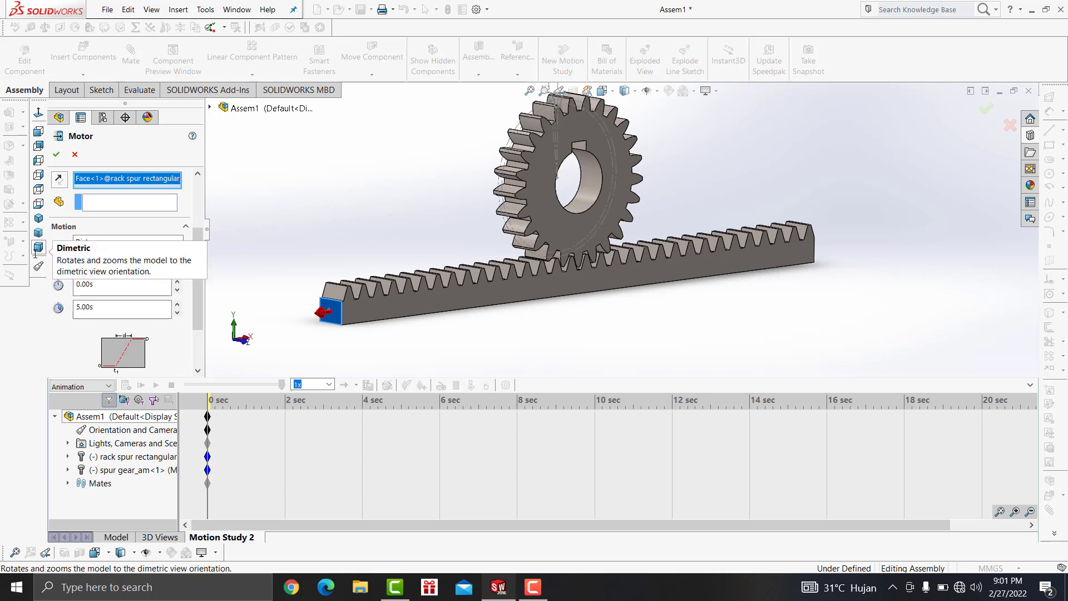
{"action": "type", "text": "150"}
{"action": "left_click", "coordinate": [77, 306]}
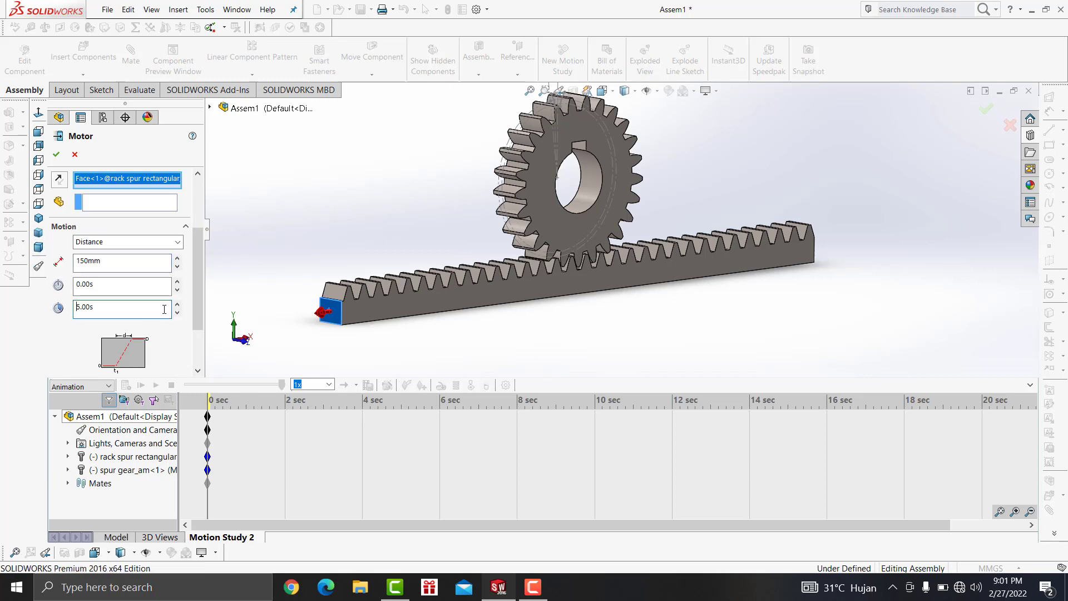
{"action": "type", "text": "1"}
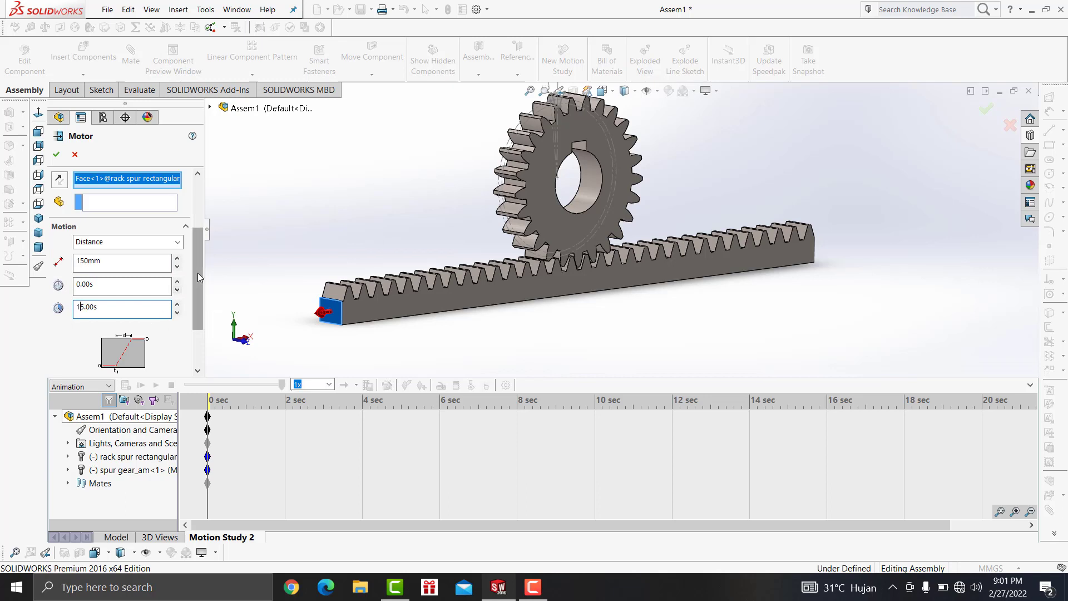
{"action": "left_click_drag", "start_coordinate": [198, 273], "coordinate": [198, 331]}
{"action": "left_click", "coordinate": [56, 154]}
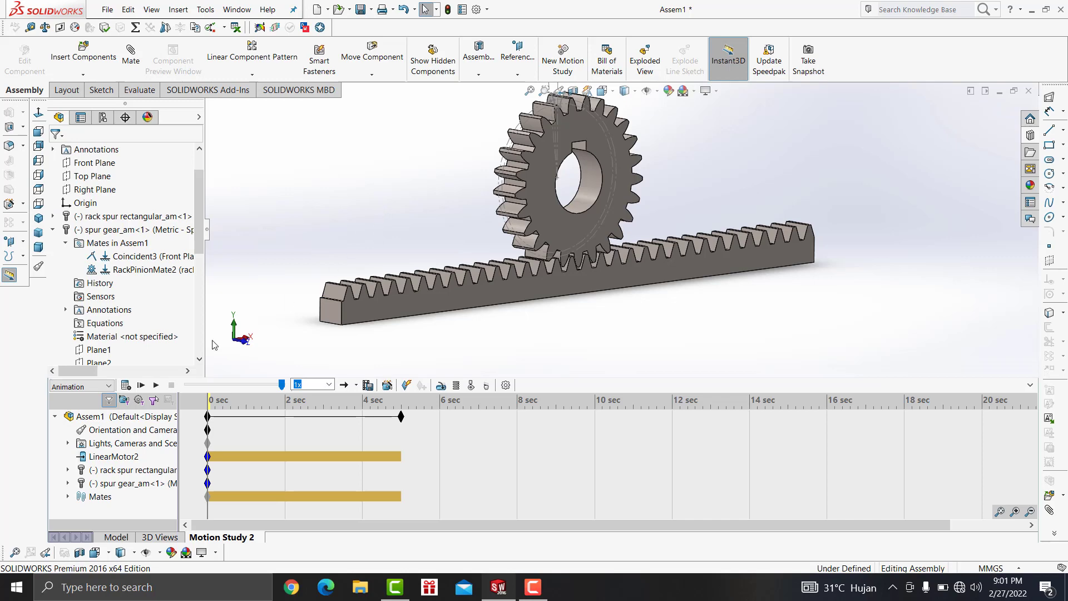
Calculate the motion study and disable playback of view keys
{"action": "left_click", "coordinate": [126, 386]}
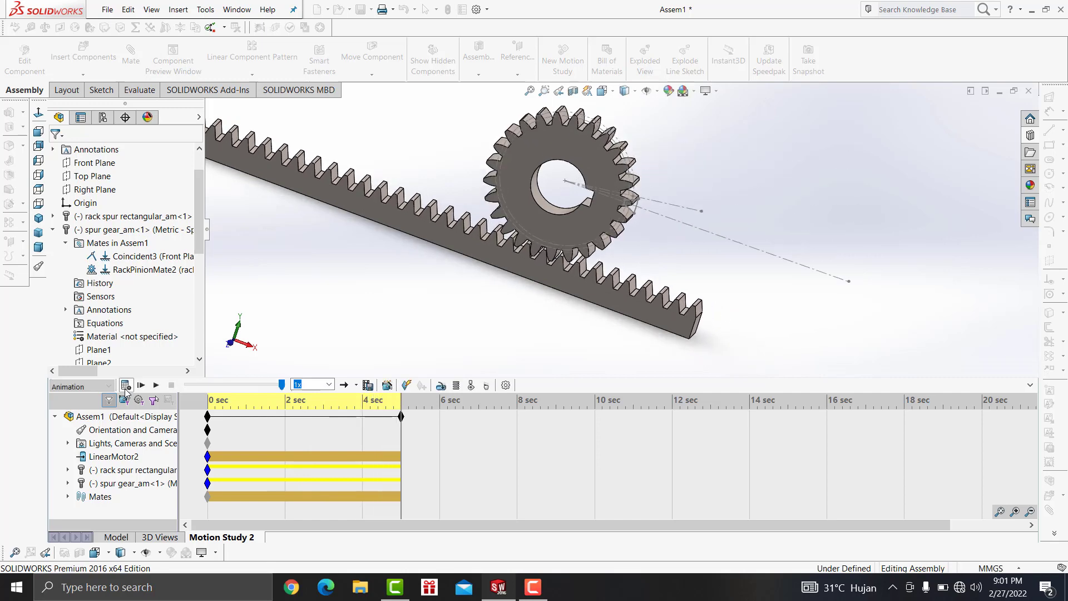
{"action": "right_click", "coordinate": [117, 435]}
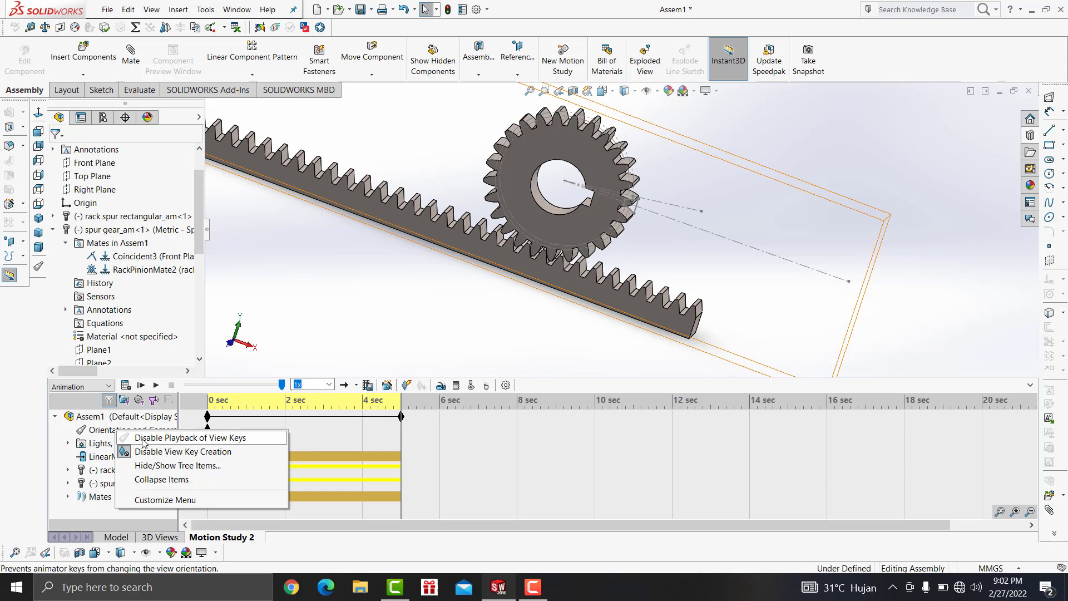
{"action": "left_click", "coordinate": [138, 438]}
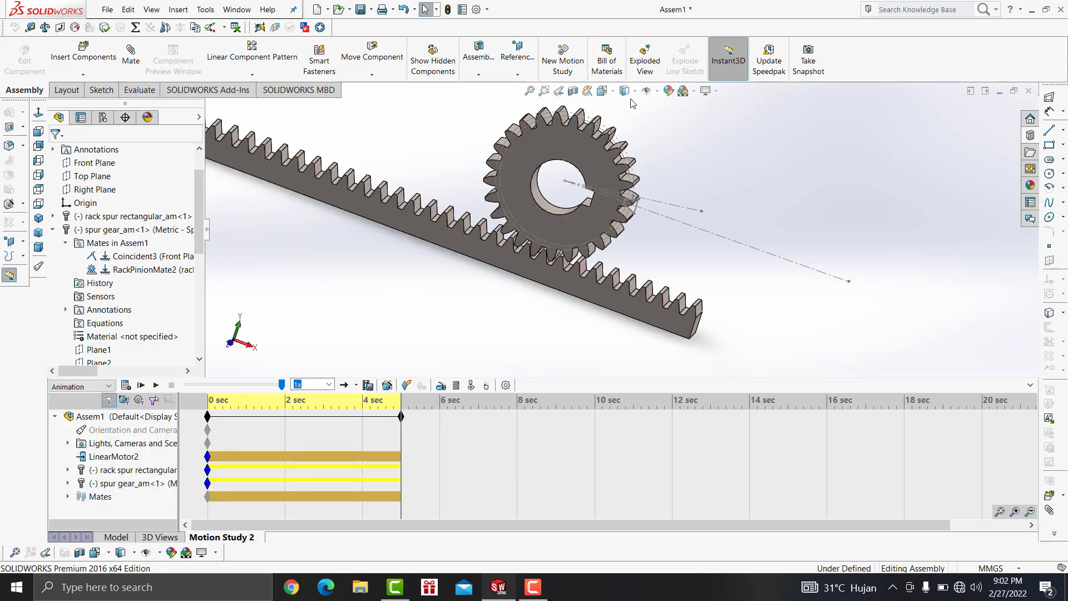
Switch to the Front view and play the rack-and-gear motion twice
{"action": "left_click", "coordinate": [603, 91]}
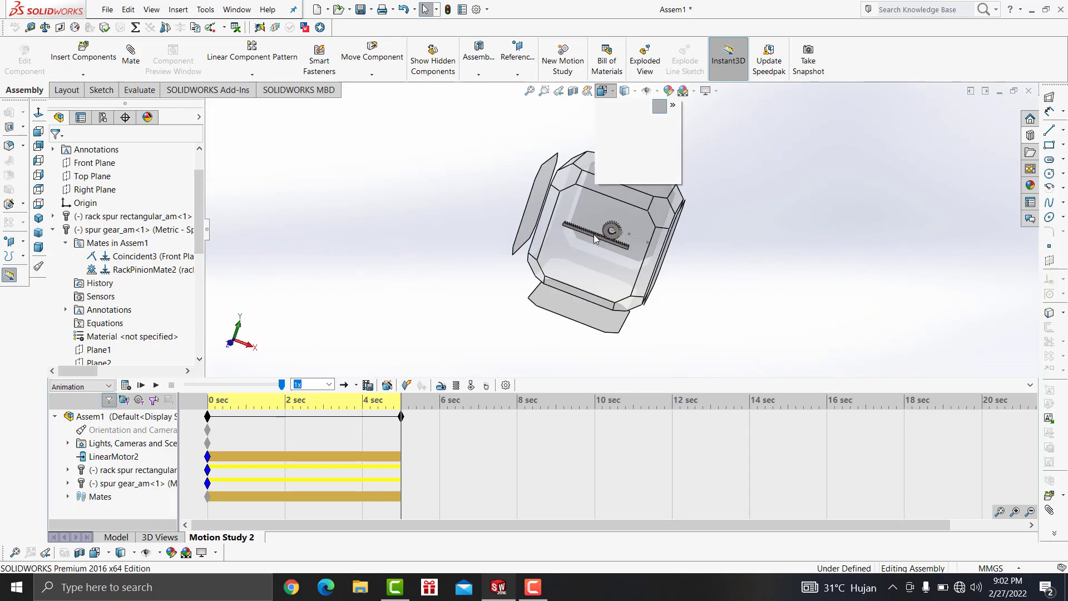
{"action": "left_click", "coordinate": [594, 234]}
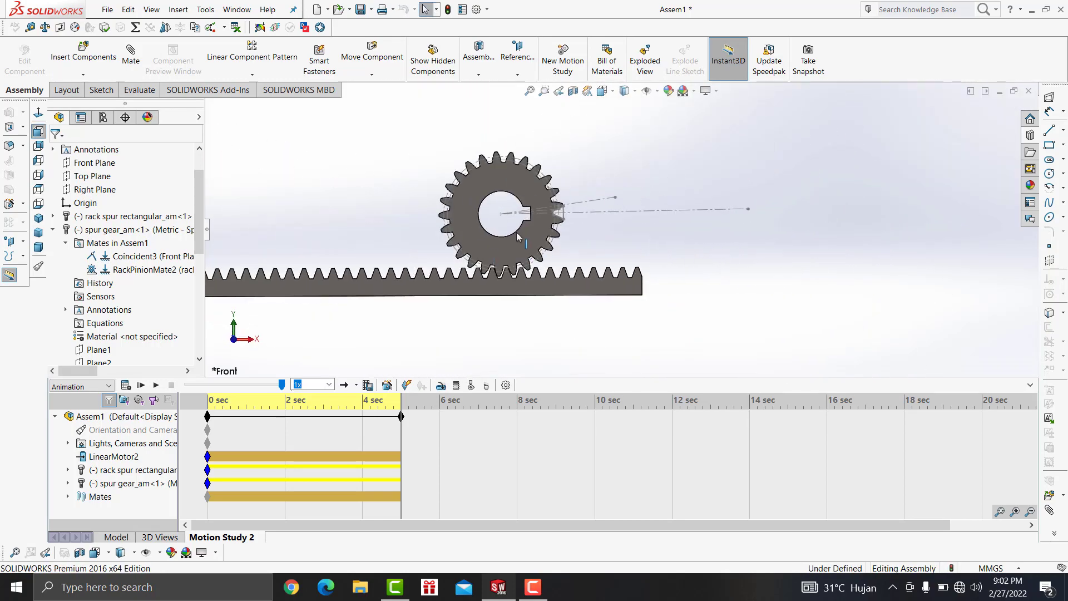
{"action": "scroll", "coordinate": [602, 229], "scroll_direction": "down", "scroll_amount": 3}
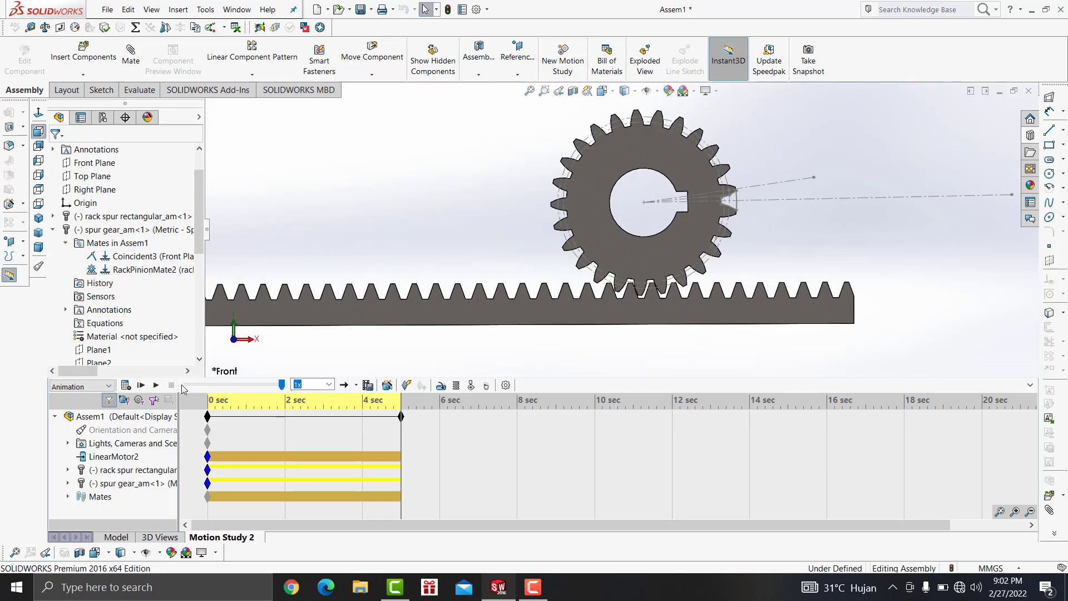
{"action": "left_click", "coordinate": [126, 385]}
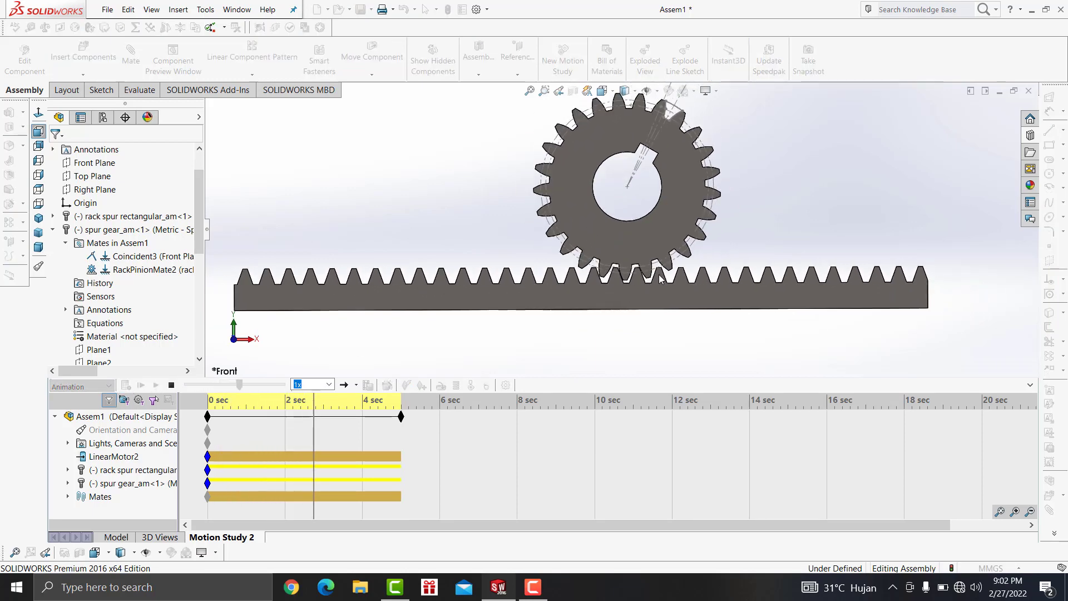
{"action": "scroll", "coordinate": [667, 270], "scroll_direction": "down", "scroll_amount": 4}
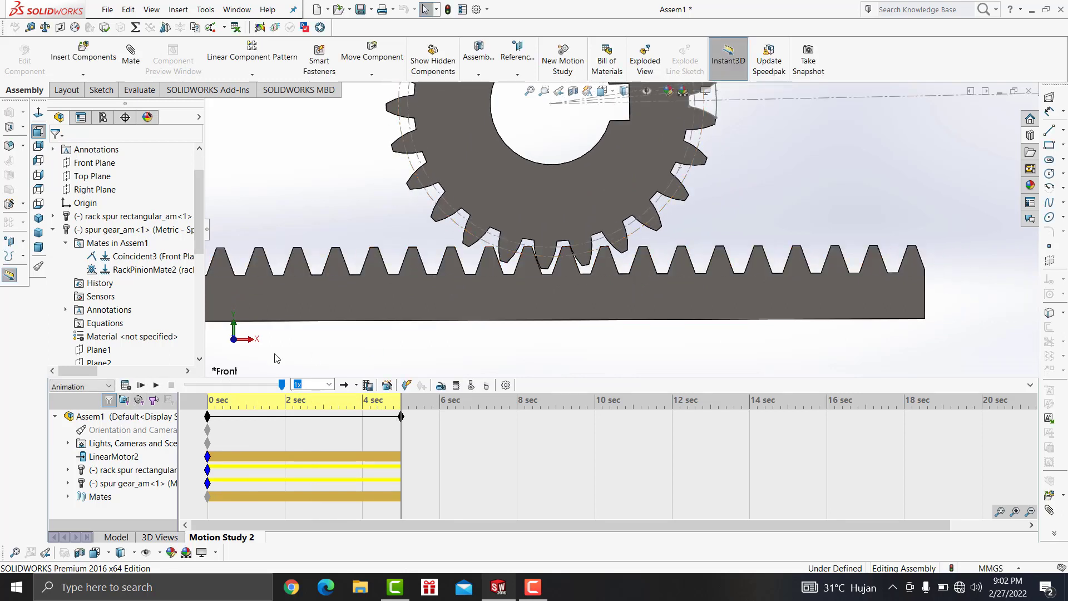
{"action": "left_click", "coordinate": [126, 385]}
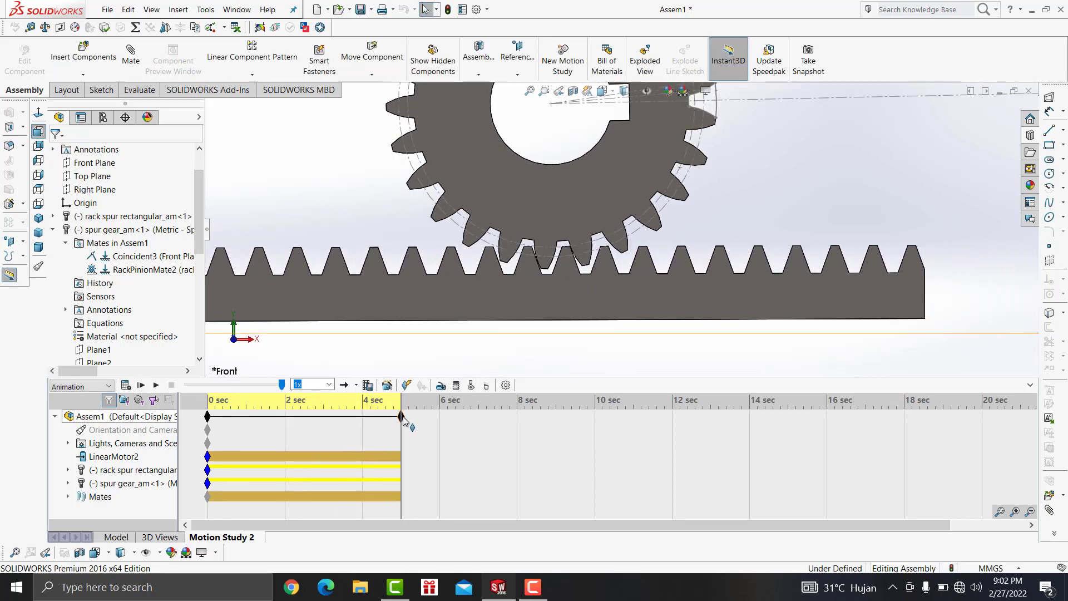
Extend the study's end key from 5 to 8 sec, play it, then scrub back to about 1.4 sec
{"action": "left_click_drag", "start_coordinate": [401, 416], "coordinate": [493, 419]}
{"action": "left_click_drag", "start_coordinate": [577, 419], "coordinate": [521, 416]}
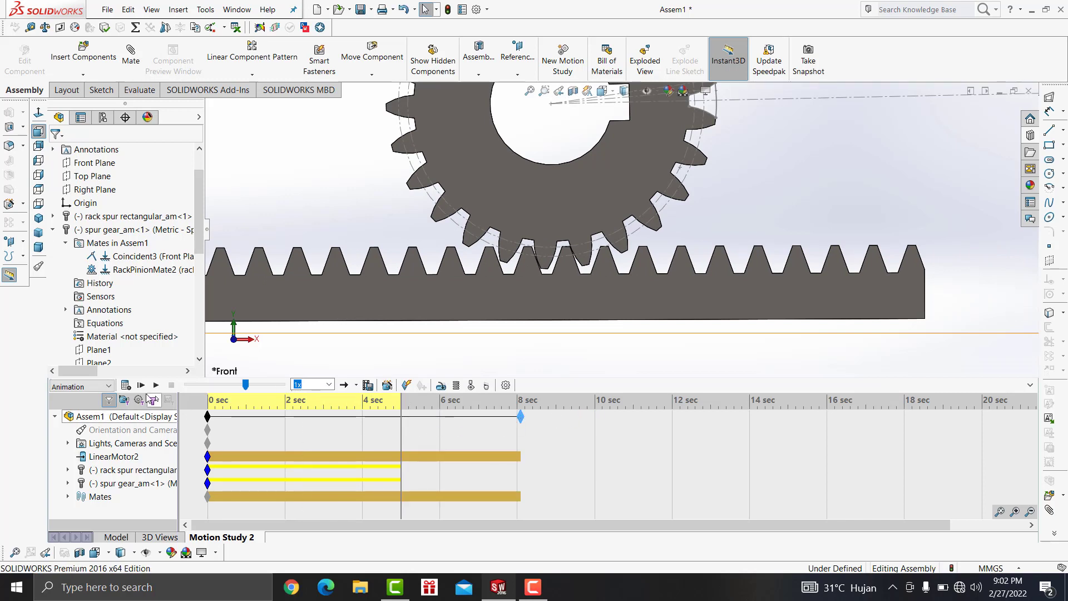
{"action": "left_click", "coordinate": [141, 386]}
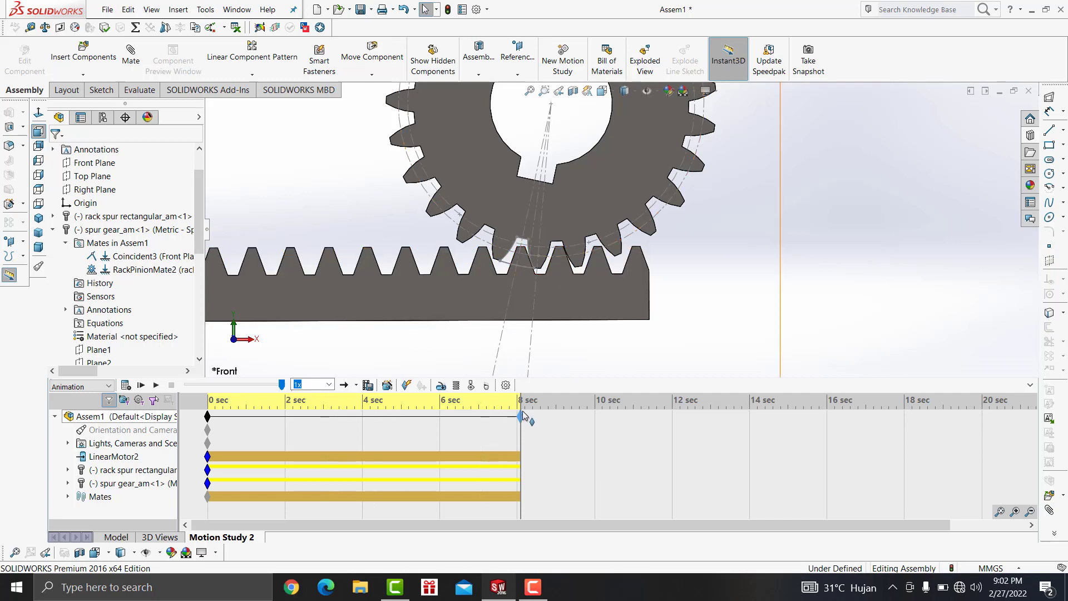
{"action": "mouse_move", "coordinate": [519, 426]}
{"action": "left_mouse_down"}
{"action": "mouse_move", "coordinate": [255, 432]}
{"action": "mouse_move", "coordinate": [441, 425]}
{"action": "mouse_move", "coordinate": [279, 434]}
{"action": "left_mouse_up"}
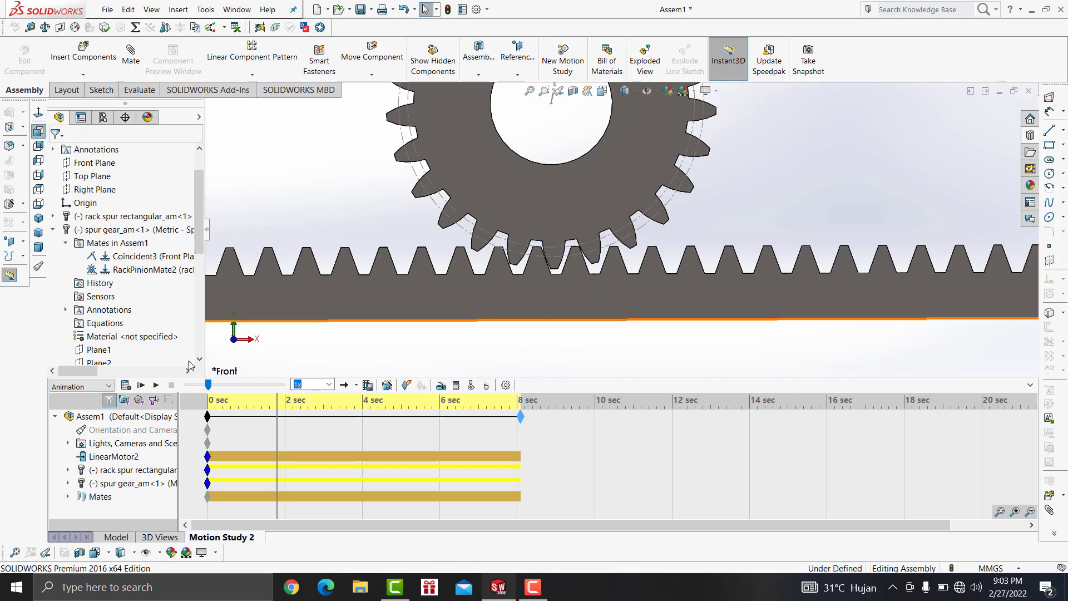
Re-enable view key playback and turn the assembly to the Front view
{"action": "right_click", "coordinate": [117, 437]}
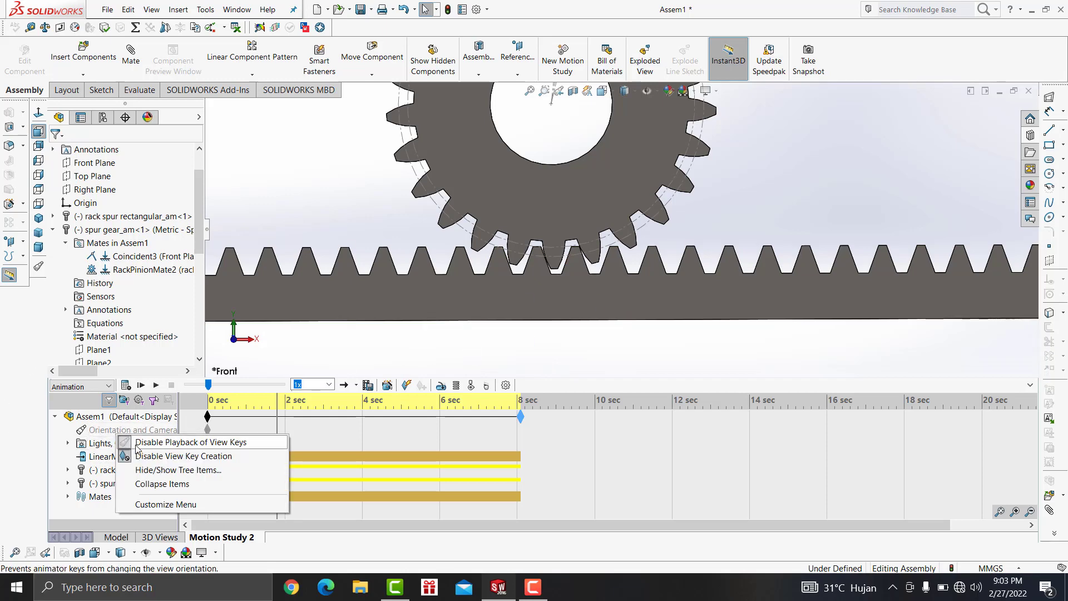
{"action": "left_click", "coordinate": [137, 448]}
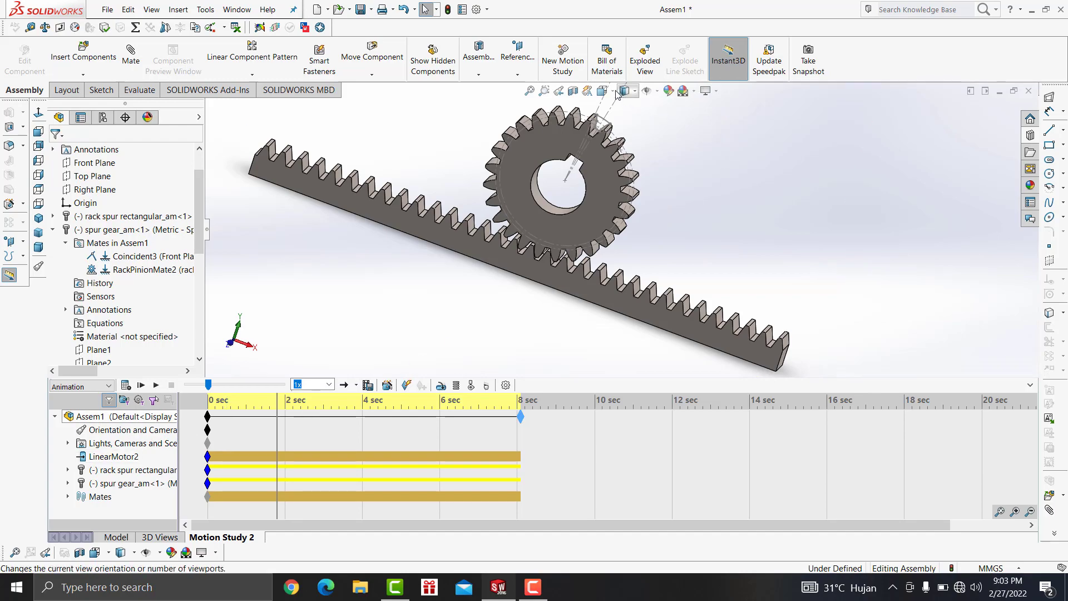
{"action": "key", "text": "space"}
{"action": "left_click", "coordinate": [614, 236]}
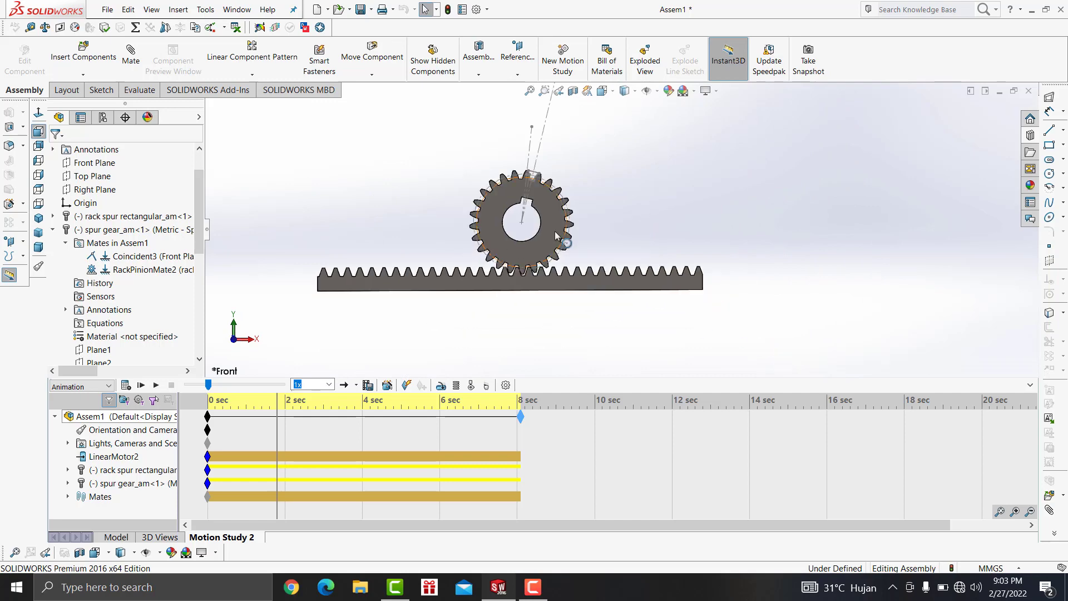
{"action": "scroll", "coordinate": [607, 236], "scroll_direction": "down", "scroll_amount": 2}
{"action": "scroll", "coordinate": [606, 237], "scroll_direction": "down", "scroll_amount": 3}
{"action": "scroll", "coordinate": [606, 237], "scroll_direction": "down", "scroll_amount": 2}
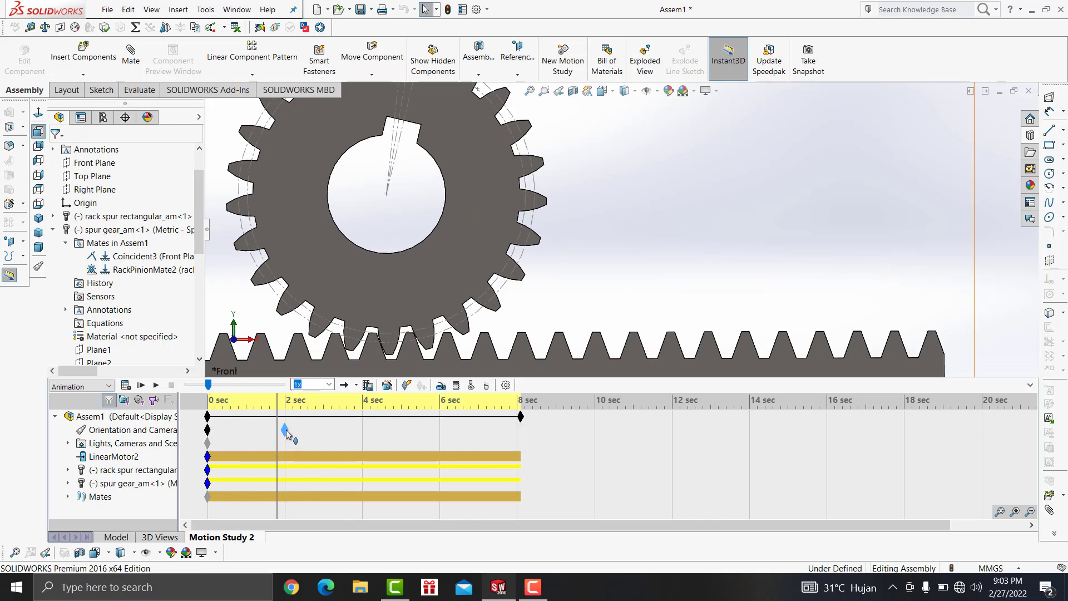
Set the 2 sec orientation key's view orientation to Front
{"action": "left_click", "coordinate": [286, 432]}
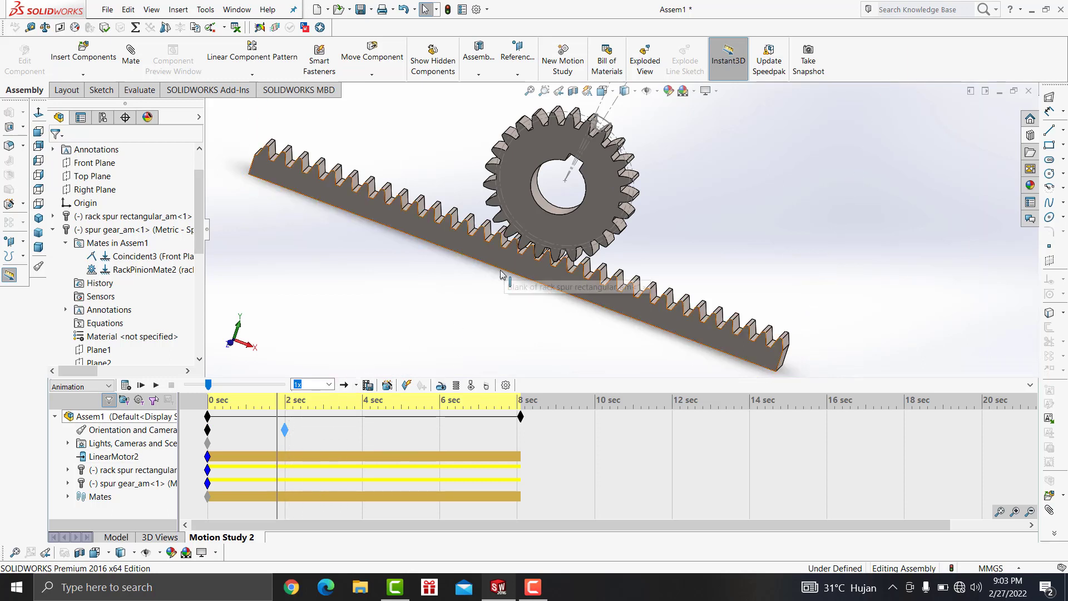
{"action": "right_click", "coordinate": [285, 431]}
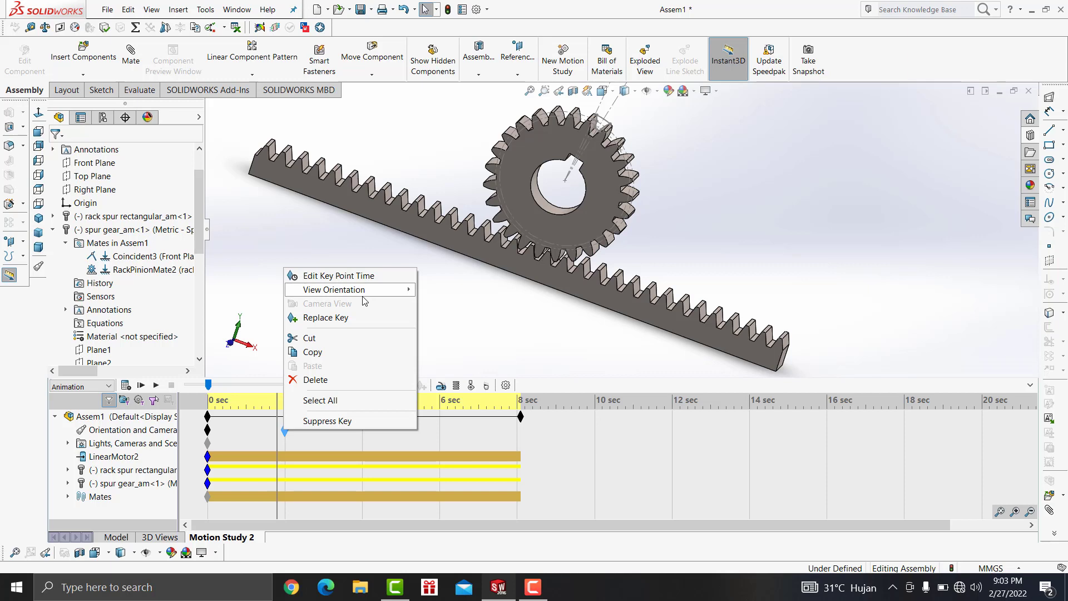
{"action": "mouse_move", "coordinate": [334, 289]}
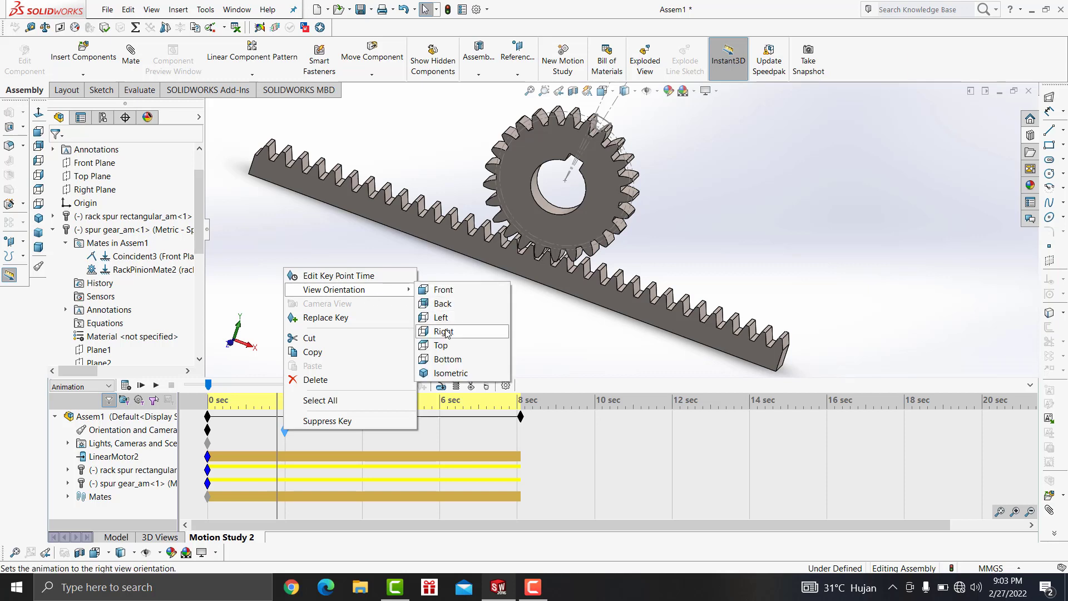
{"action": "left_click", "coordinate": [443, 291]}
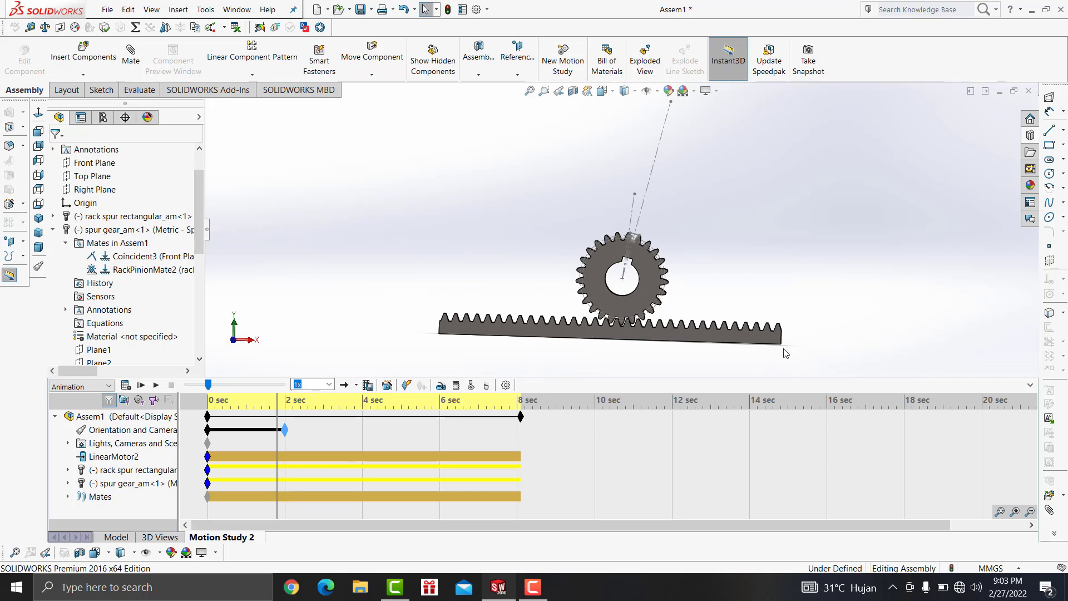
Move the front-view camera key to 4 sec and add an isometric camera key at 8 sec
{"action": "left_click_drag", "start_coordinate": [285, 430], "coordinate": [362, 430]}
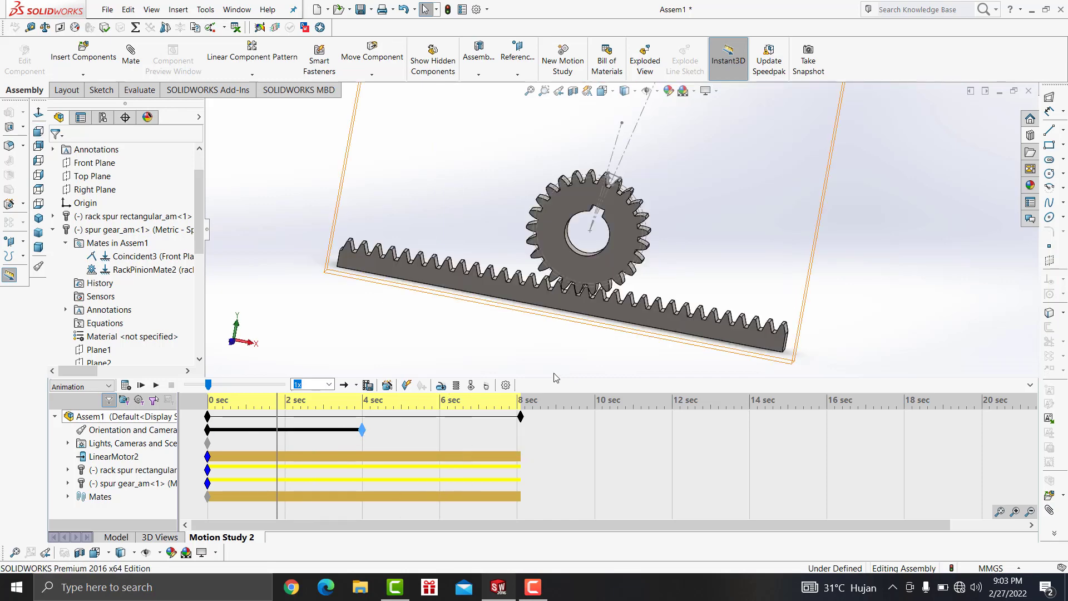
{"action": "left_click", "coordinate": [206, 429]}
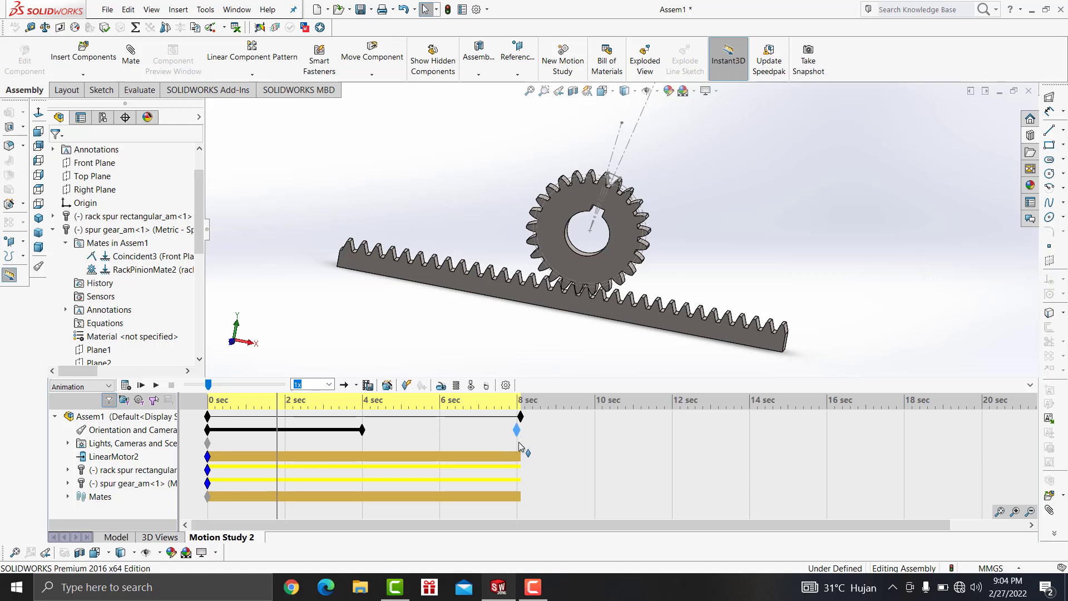
{"action": "left_click_drag", "start_coordinate": [521, 447], "coordinate": [523, 437]}
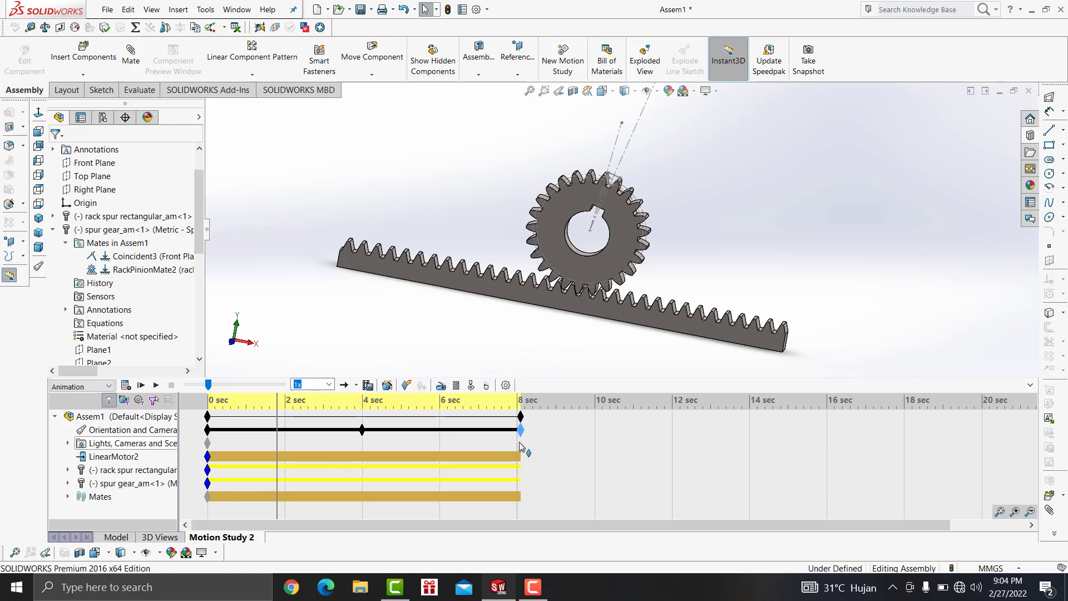
{"action": "right_click", "coordinate": [521, 432]}
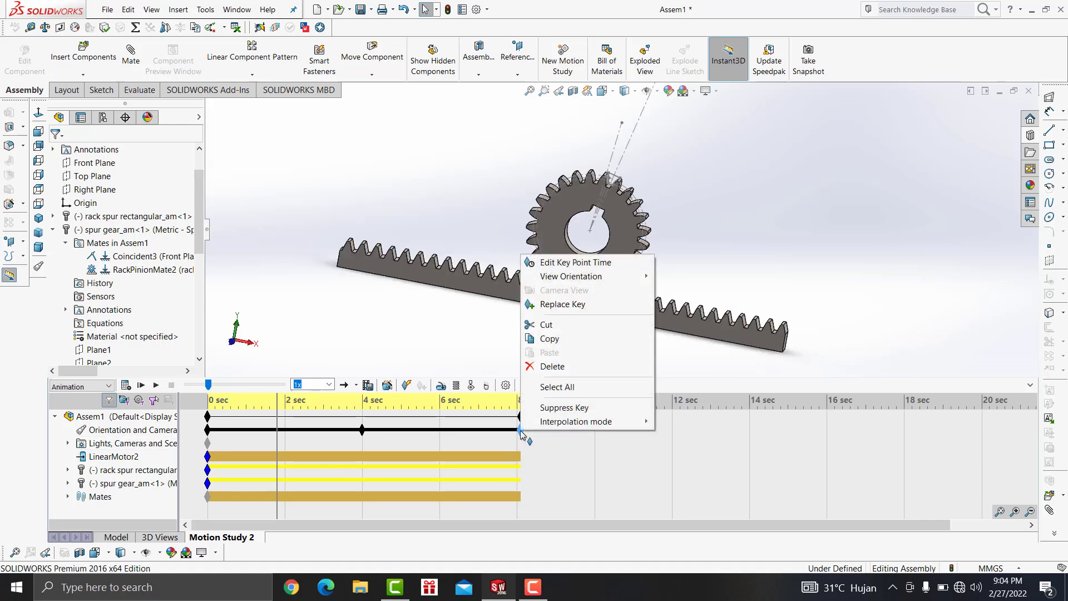
{"action": "mouse_move", "coordinate": [571, 276]}
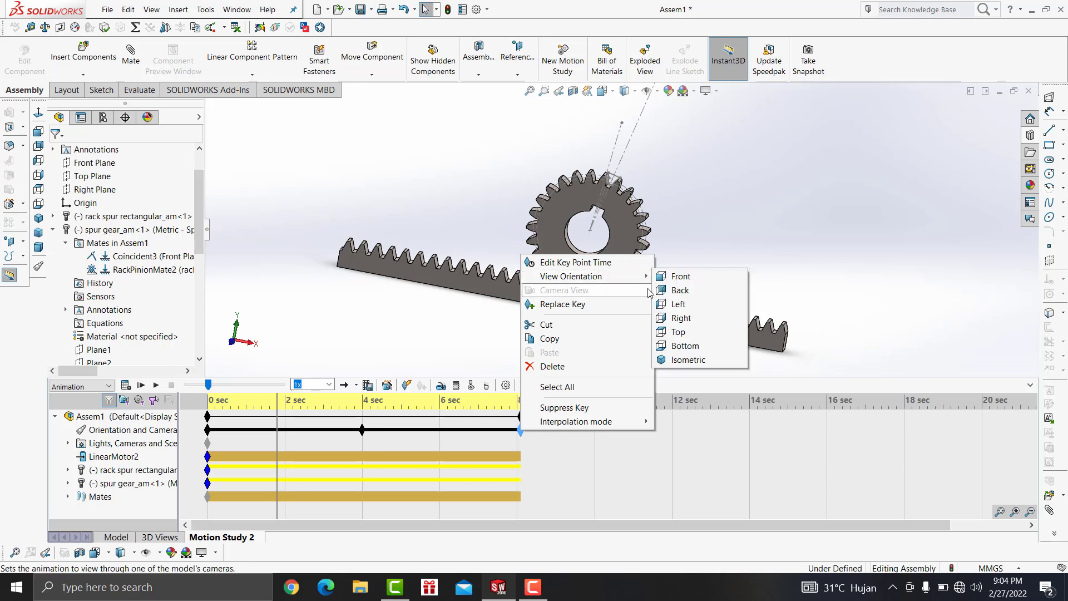
{"action": "left_click", "coordinate": [683, 362]}
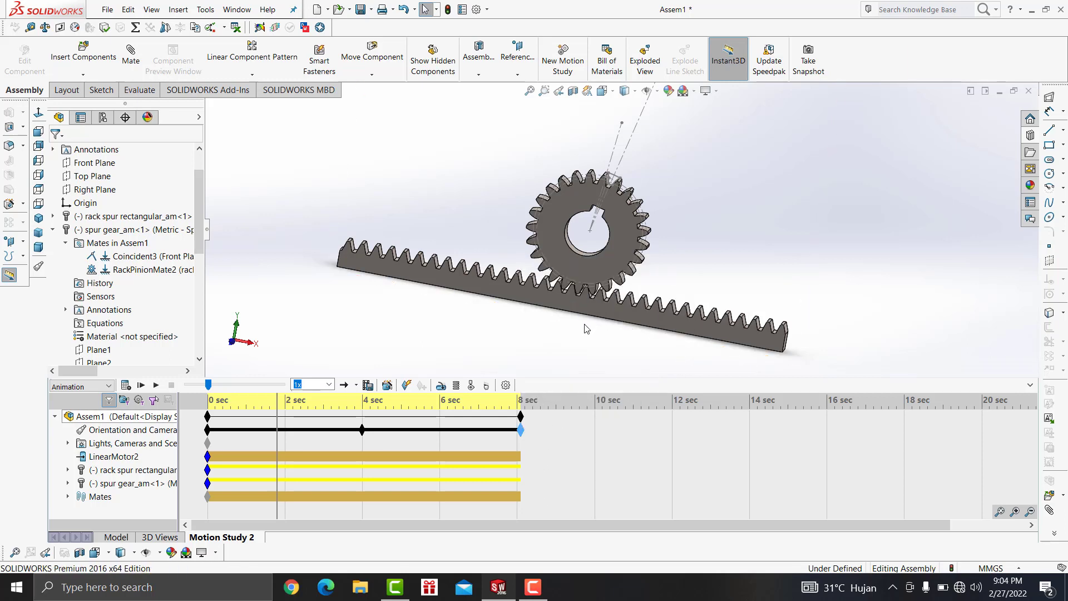
Orbit the model and place a new camera key at about 7.4 sec
{"action": "middle_click_drag", "start_coordinate": [587, 328], "coordinate": [548, 334]}
{"action": "scroll", "coordinate": [756, 235], "scroll_direction": "down", "scroll_amount": 3}
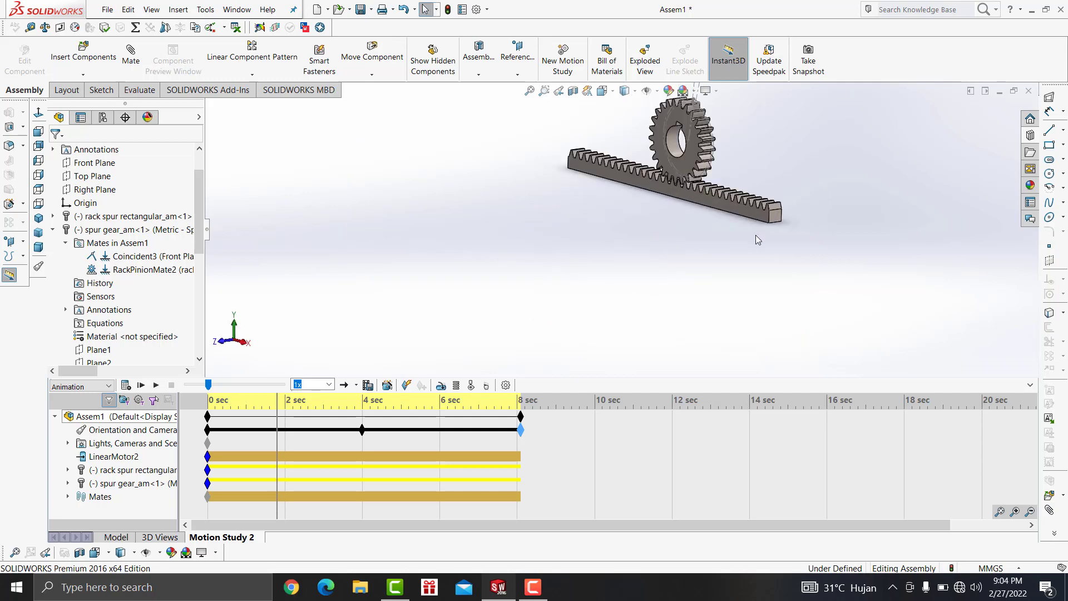
{"action": "scroll", "coordinate": [752, 131], "scroll_direction": "down", "scroll_amount": 3}
{"action": "scroll", "coordinate": [752, 132], "scroll_direction": "down", "scroll_amount": 1}
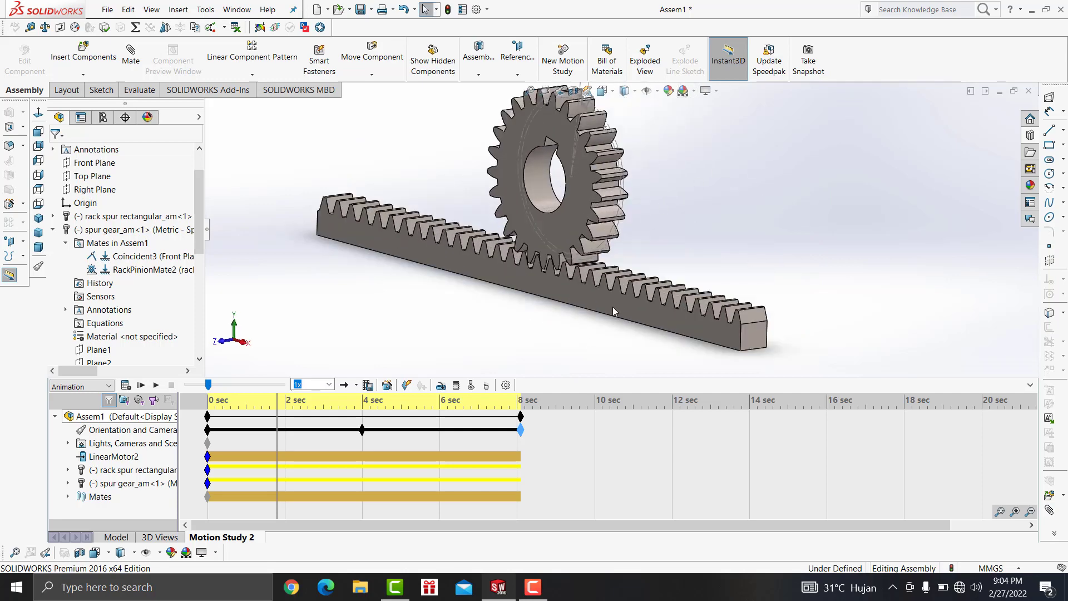
{"action": "left_click", "coordinate": [495, 432]}
{"action": "right_click", "coordinate": [495, 432]}
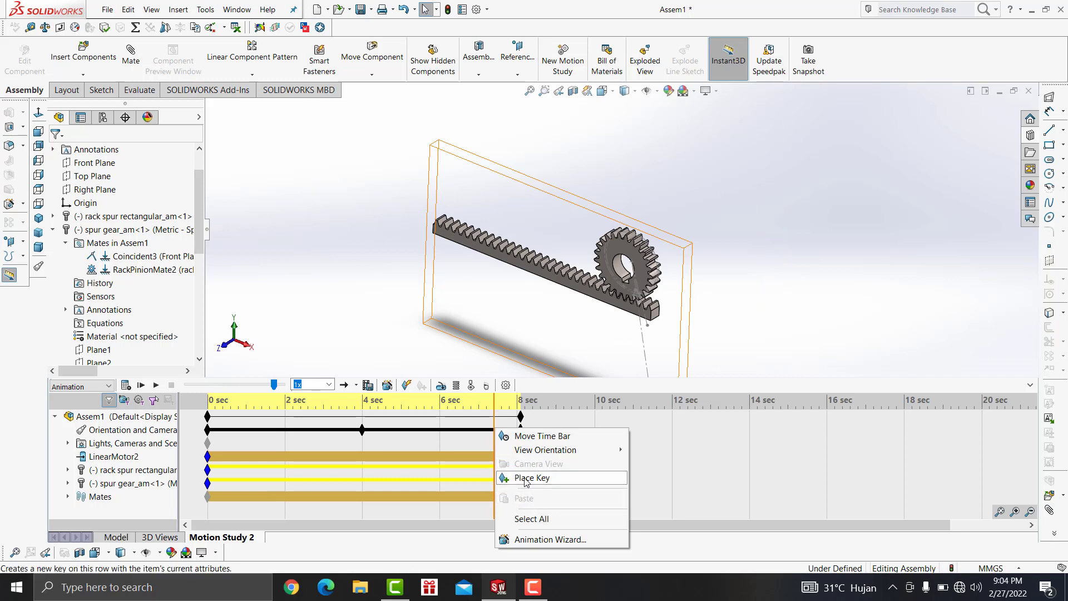
{"action": "left_click", "coordinate": [525, 479]}
Remove the 7.4 sec key, restore the deleted 8 sec keys, and rewind to 0 sec
{"action": "key", "text": "Delete"}
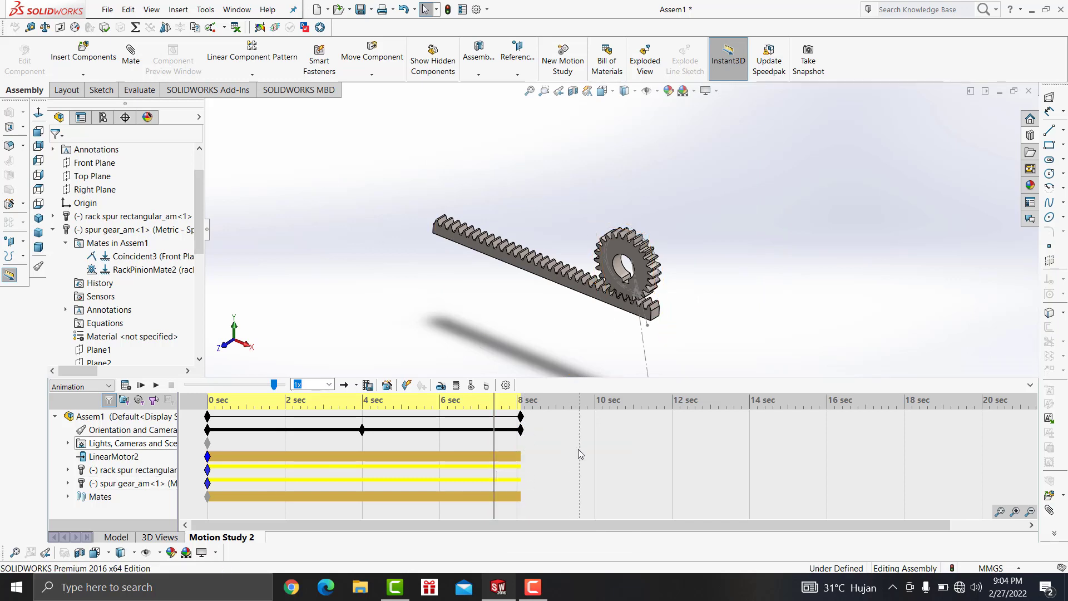
{"action": "right_click", "coordinate": [520, 431]}
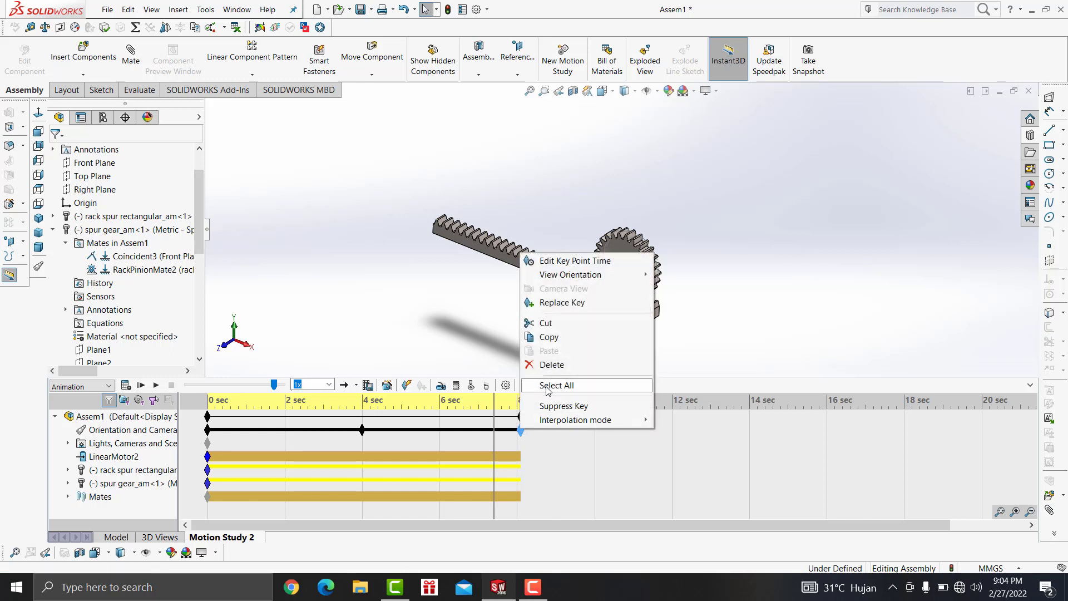
{"action": "left_click", "coordinate": [551, 363]}
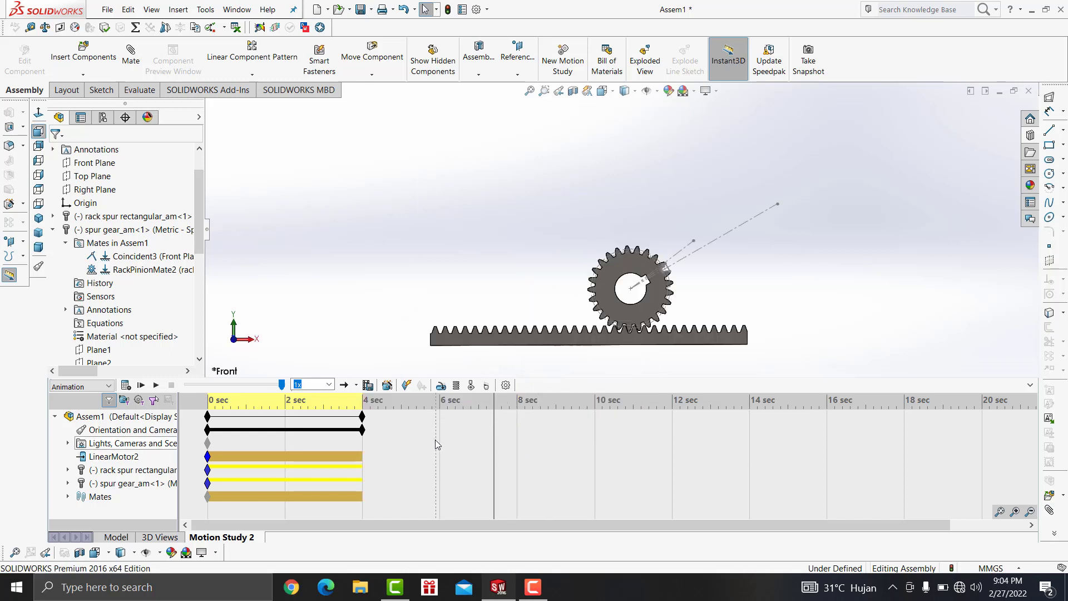
{"action": "key", "text": "ctrl+z"}
{"action": "left_click", "coordinate": [463, 433]}
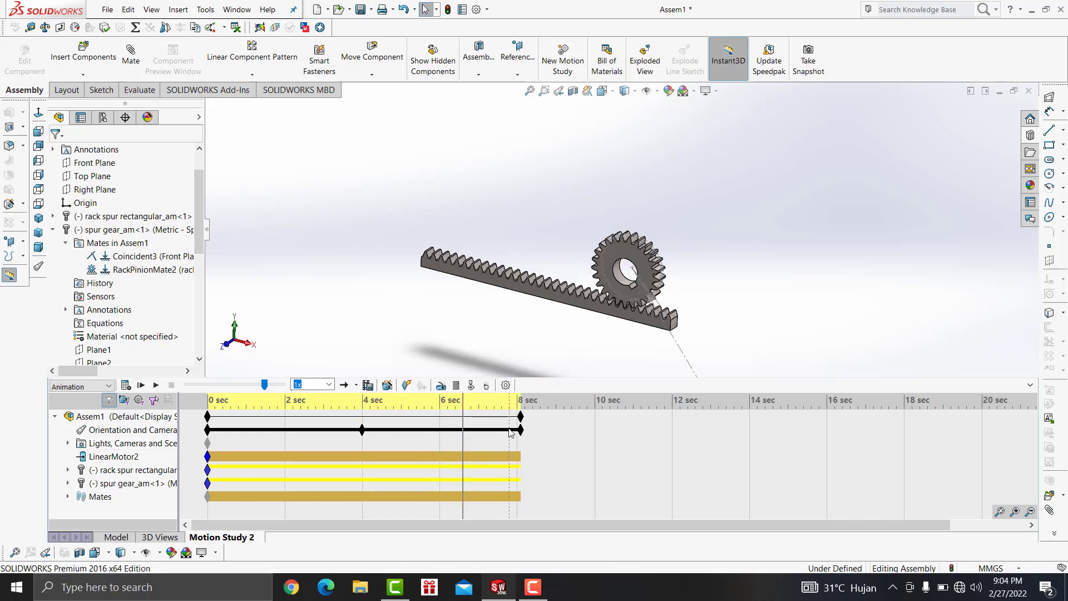
{"action": "mouse_move", "coordinate": [463, 423]}
{"action": "left_mouse_down"}
{"action": "mouse_move", "coordinate": [210, 434]}
{"action": "mouse_move", "coordinate": [521, 458]}
{"action": "mouse_move", "coordinate": [193, 456]}
{"action": "mouse_move", "coordinate": [307, 452]}
{"action": "mouse_move", "coordinate": [208, 451]}
{"action": "left_mouse_up"}
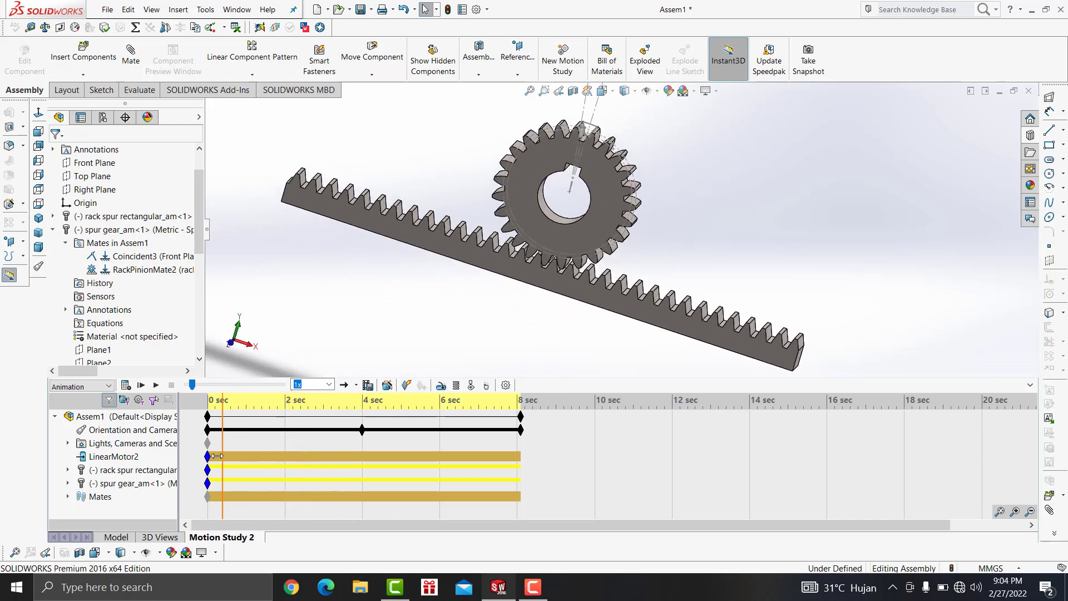
Preview at 2 sec, then try Left and Back orientations on the 4 sec key
{"action": "left_click", "coordinate": [299, 431]}
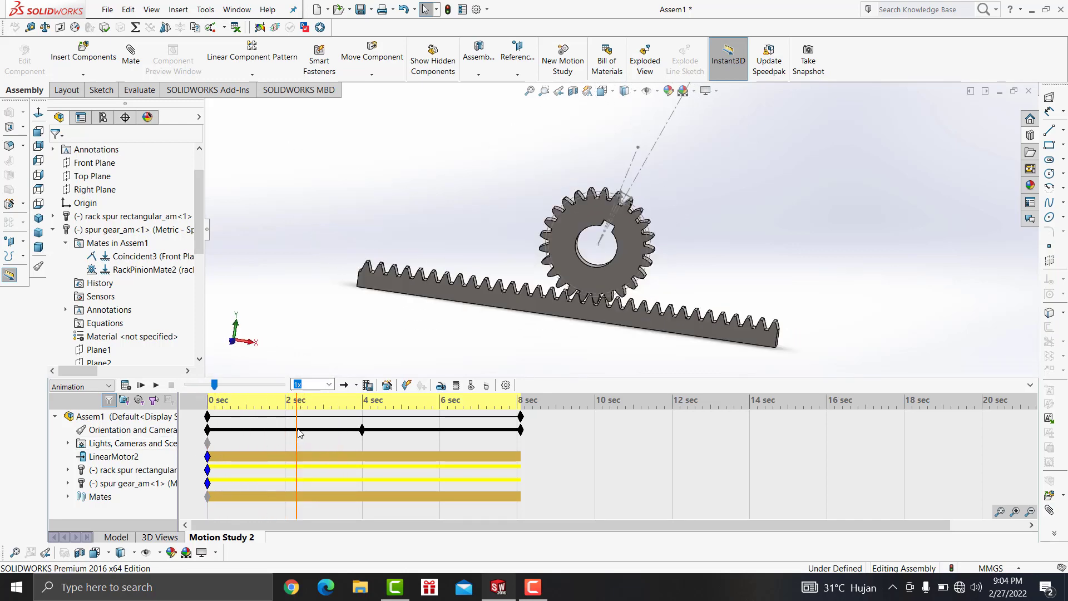
{"action": "right_click", "coordinate": [362, 430]}
{"action": "mouse_move", "coordinate": [413, 275]}
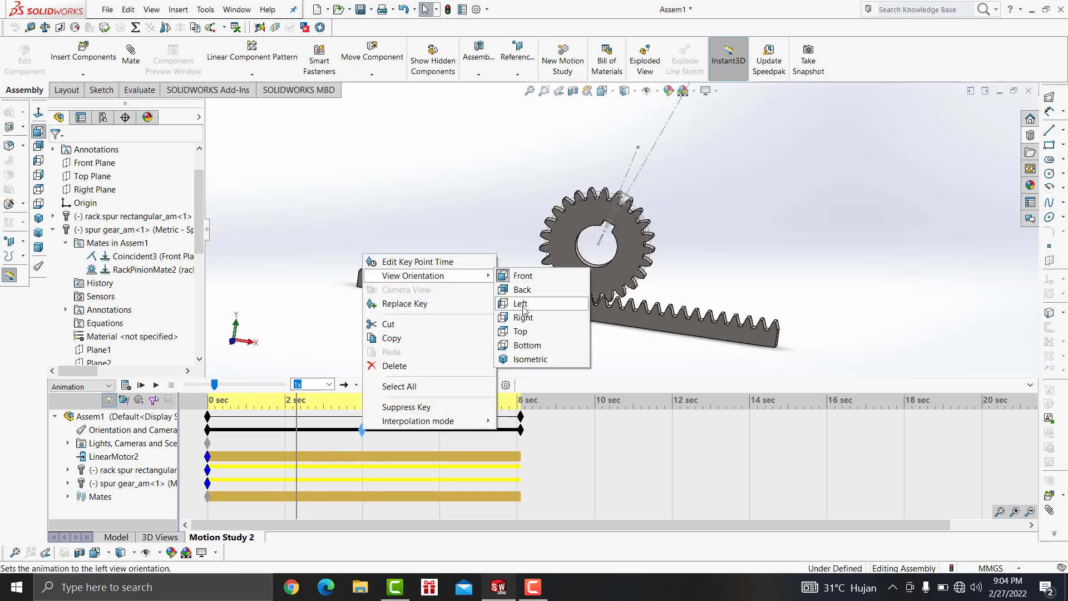
{"action": "left_click", "coordinate": [522, 305]}
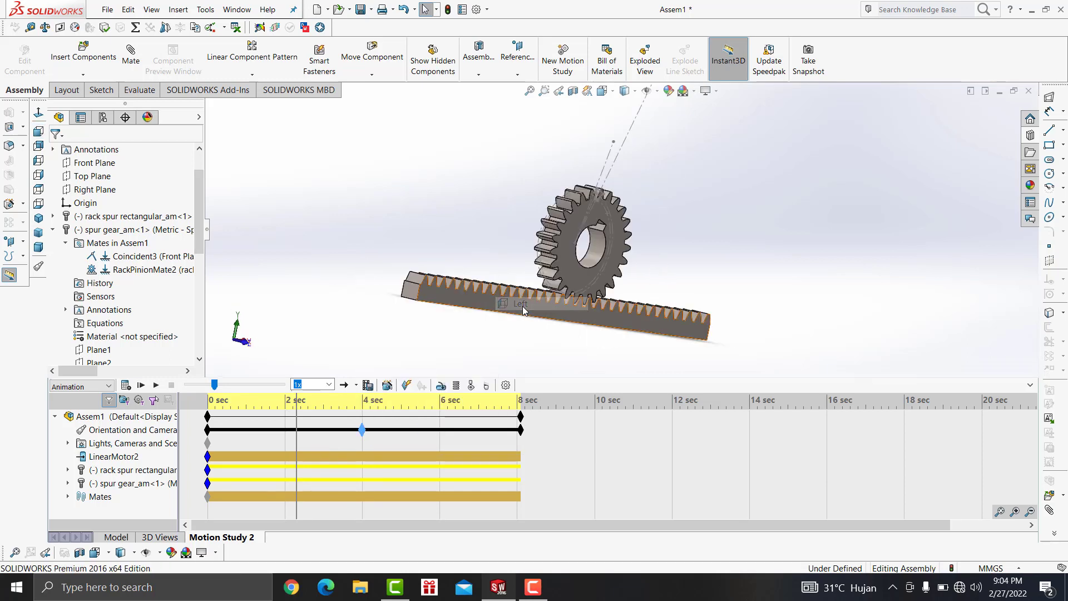
{"action": "right_click", "coordinate": [361, 427]}
{"action": "mouse_move", "coordinate": [412, 272]}
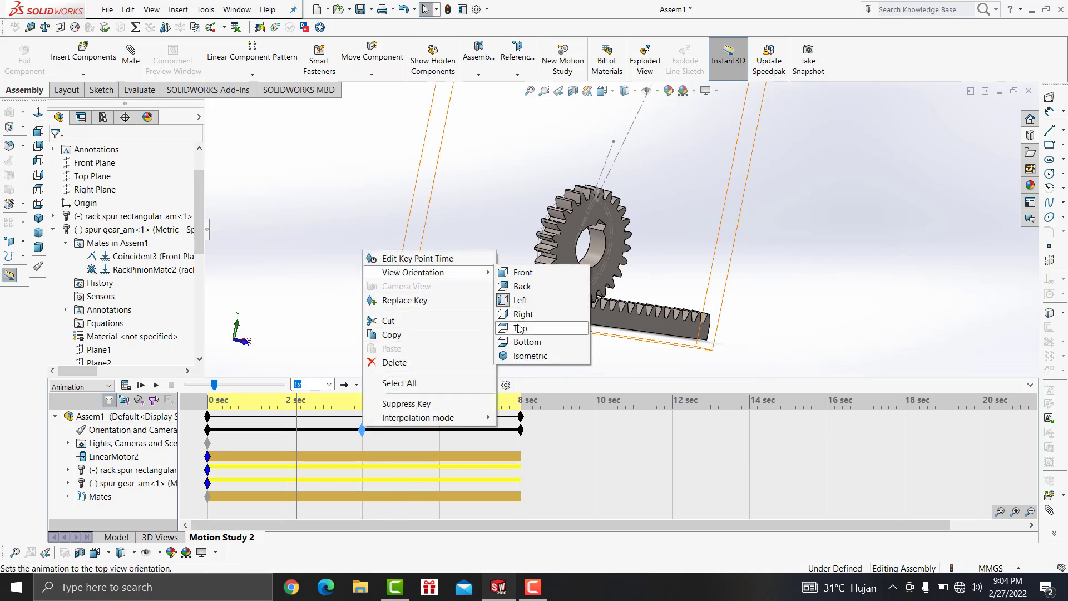
{"action": "left_click", "coordinate": [510, 276]}
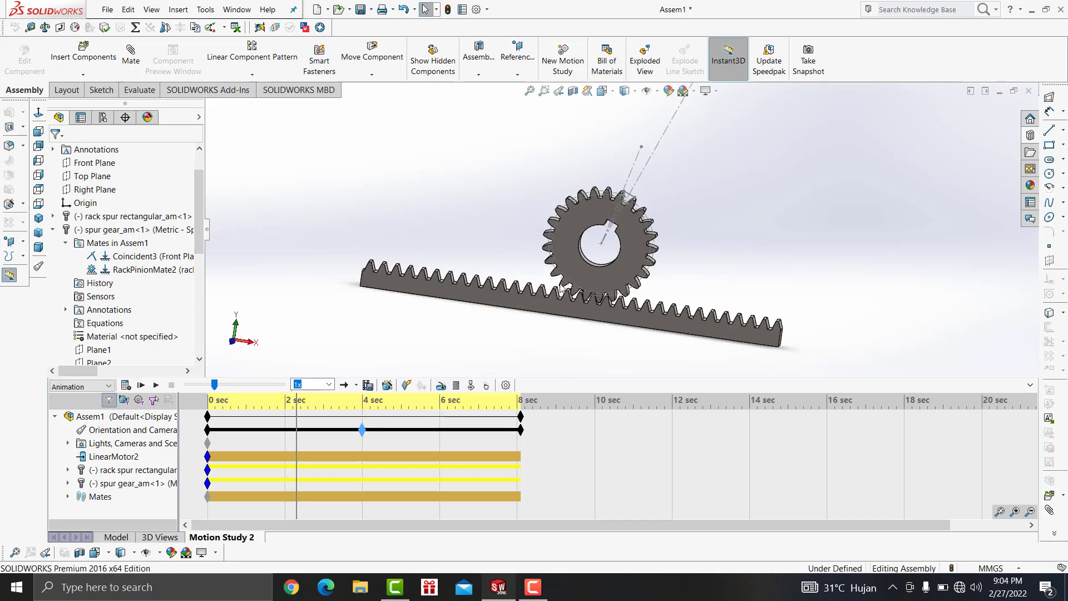
Orbit, pick a standard view facing the gear squarely, and reassign the 4 sec key to it
{"action": "scroll", "coordinate": [713, 278], "scroll_direction": "down", "scroll_amount": 1}
{"action": "scroll", "coordinate": [712, 293], "scroll_direction": "down", "scroll_amount": 3}
{"action": "scroll", "coordinate": [684, 294], "scroll_direction": "up", "scroll_amount": 2}
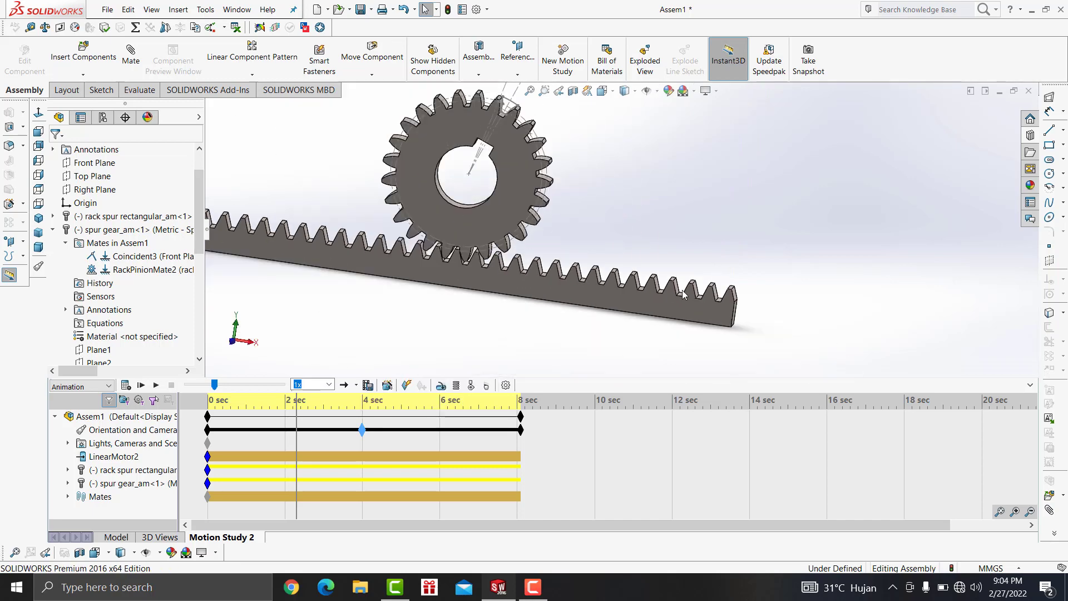
{"action": "middle_click_drag", "start_coordinate": [643, 317], "coordinate": [640, 250]}
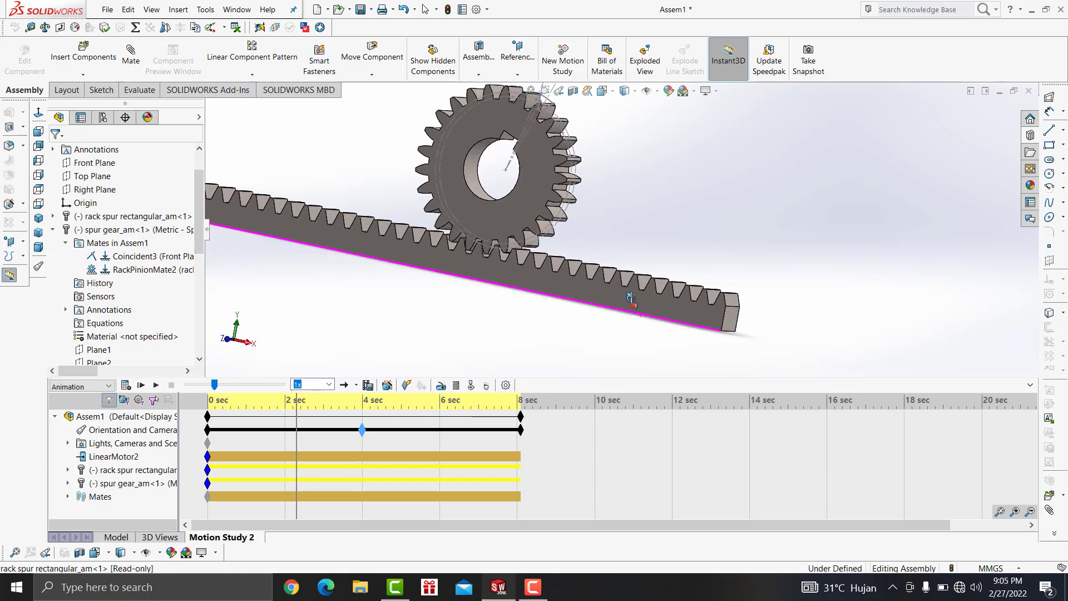
{"action": "left_click", "coordinate": [603, 92]}
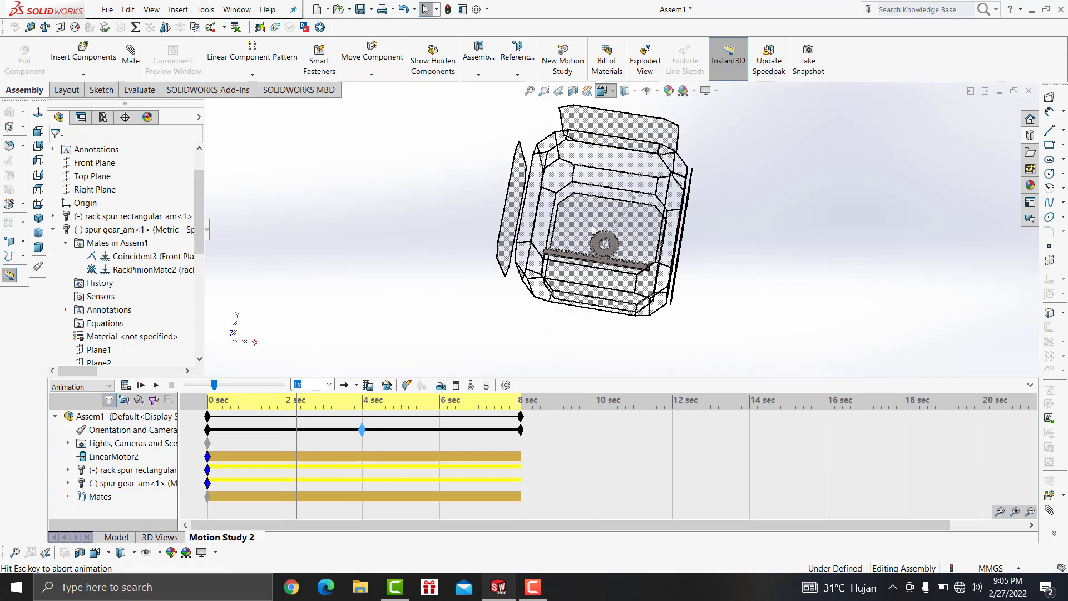
{"action": "left_click", "coordinate": [596, 230]}
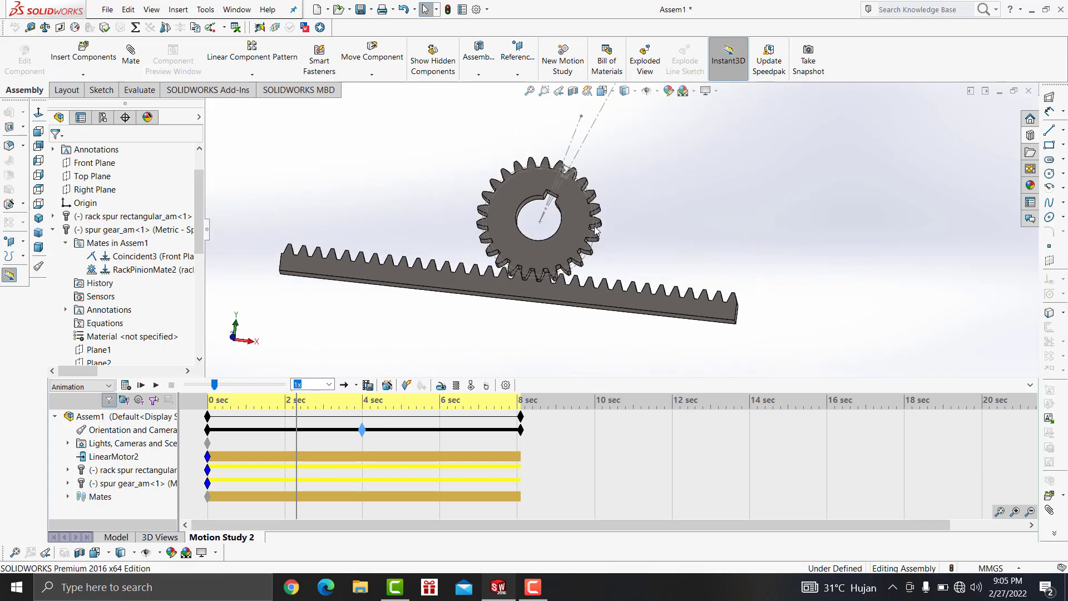
{"action": "right_click", "coordinate": [363, 432]}
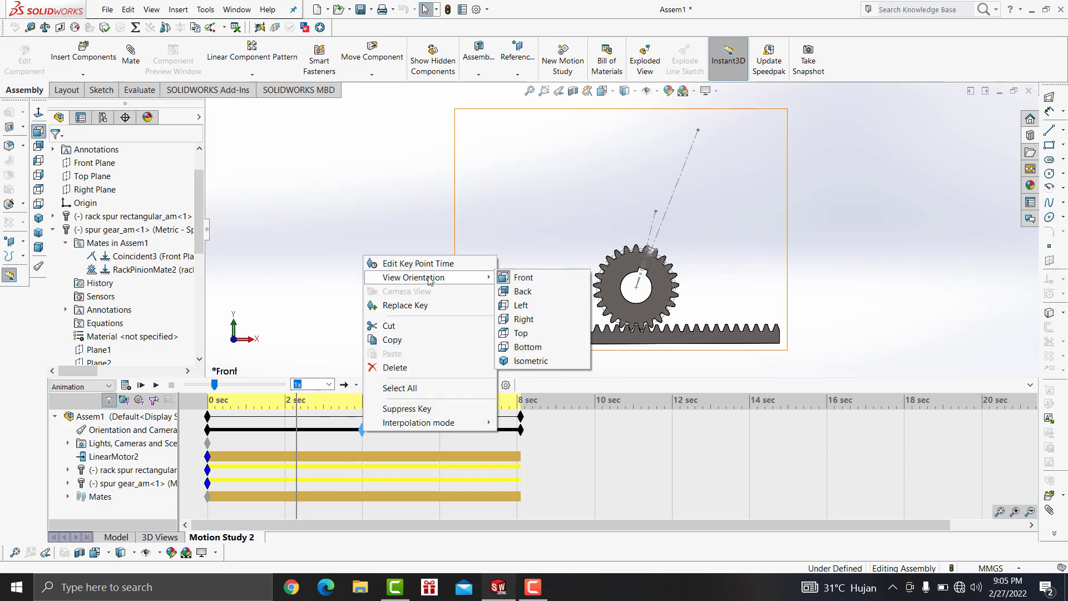
{"action": "left_click", "coordinate": [507, 290]}
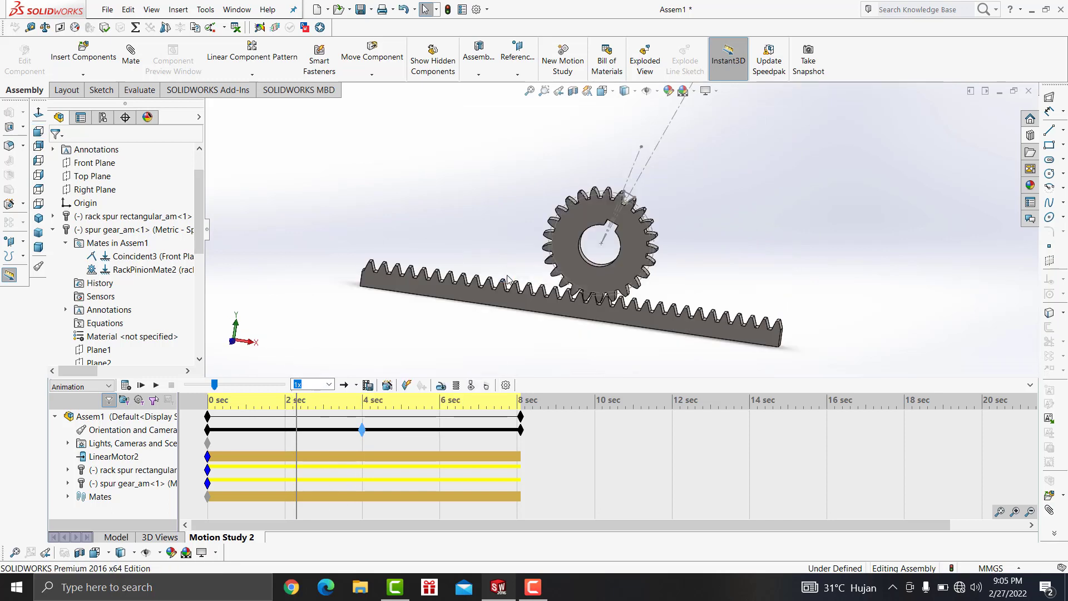
Set the 8 sec camera key to Isometric and scrub back near the start
{"action": "right_click", "coordinate": [520, 430]}
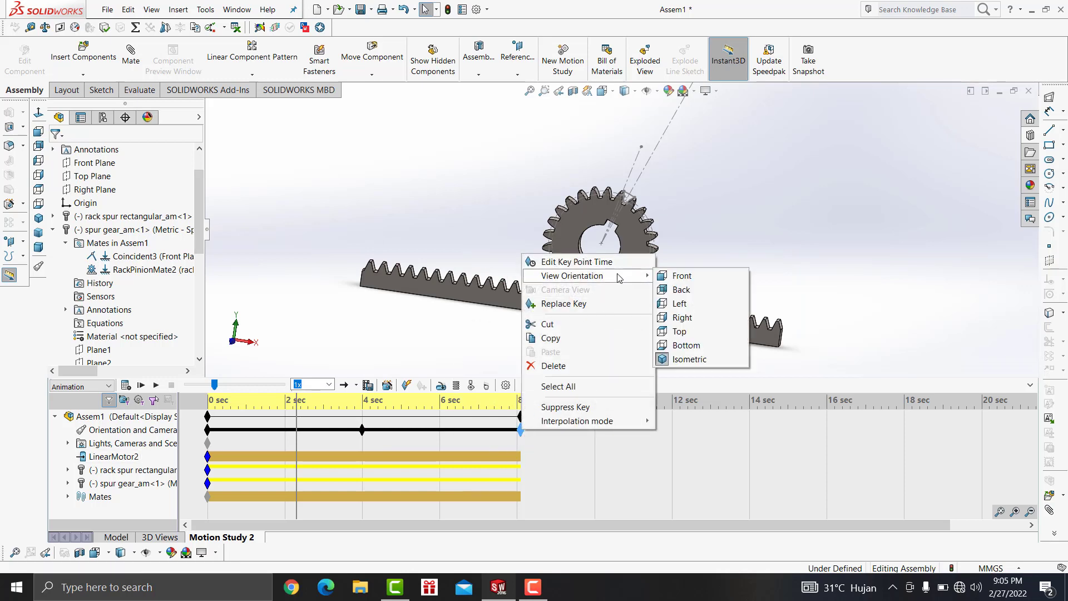
{"action": "mouse_move", "coordinate": [572, 276]}
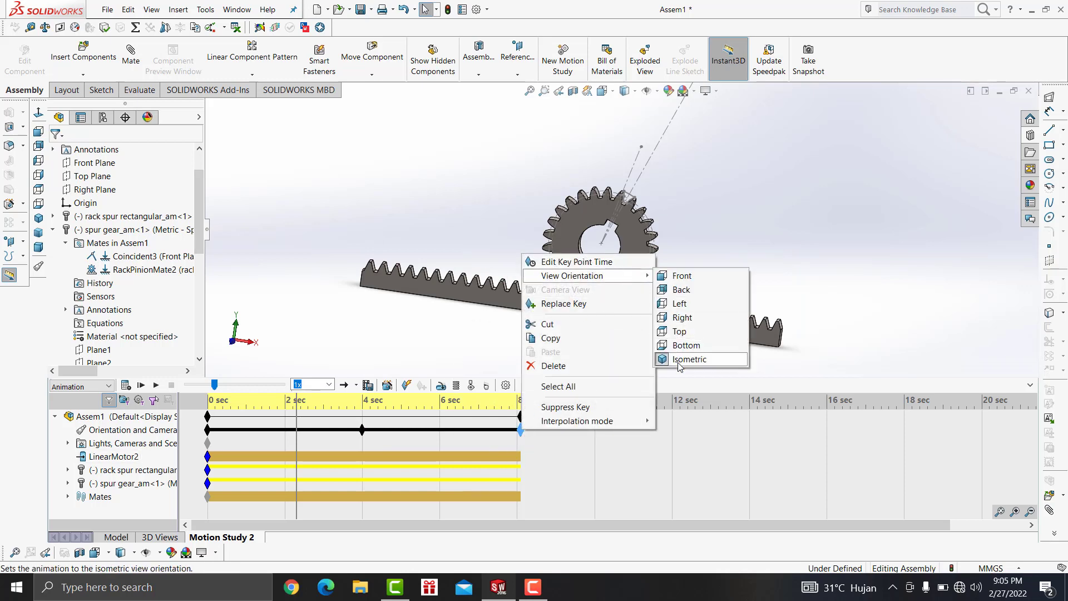
{"action": "left_click", "coordinate": [678, 360]}
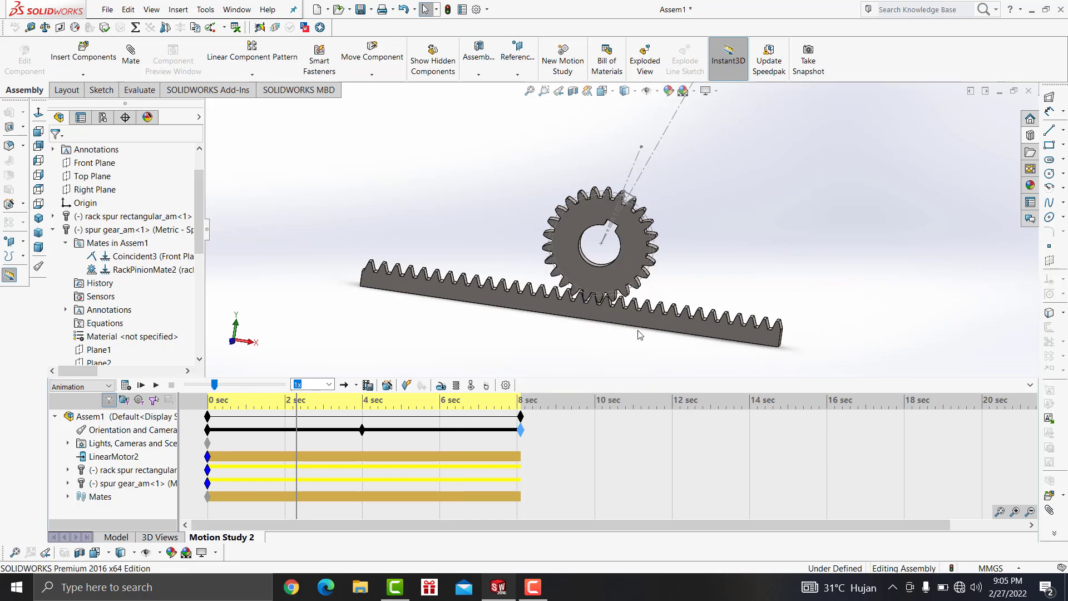
{"action": "mouse_move", "coordinate": [297, 434]}
{"action": "left_mouse_down"}
{"action": "mouse_move", "coordinate": [238, 429]}
{"action": "mouse_move", "coordinate": [393, 431]}
{"action": "left_mouse_up"}
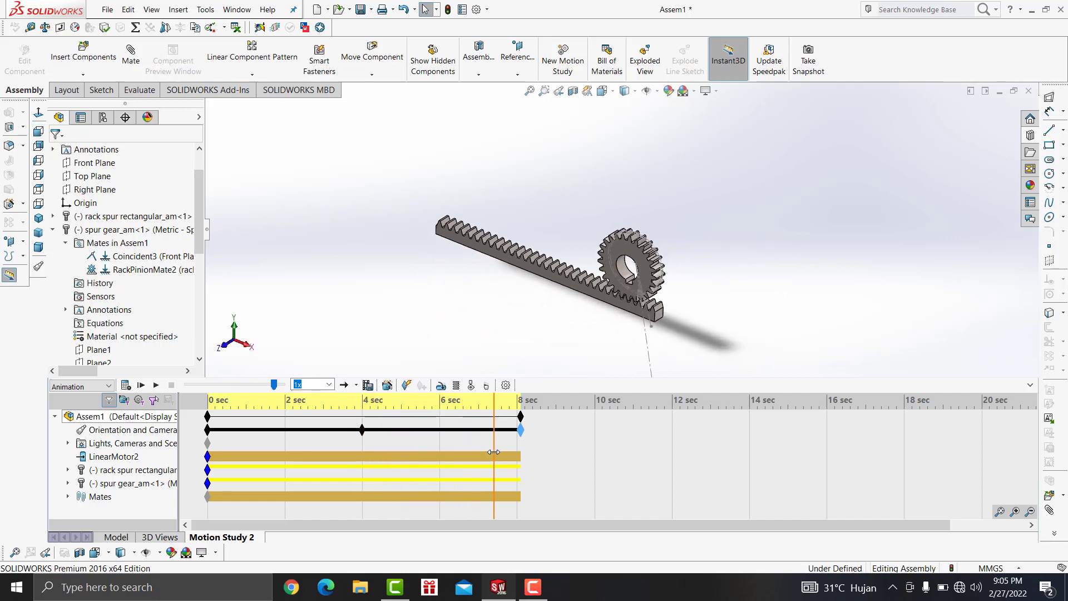
Scrub to the 8 sec end, then play Motion Study 2 from the start
{"action": "mouse_move", "coordinate": [393, 431]}
{"action": "left_mouse_down"}
{"action": "mouse_move", "coordinate": [523, 458]}
{"action": "mouse_move", "coordinate": [187, 400]}
{"action": "left_mouse_up"}
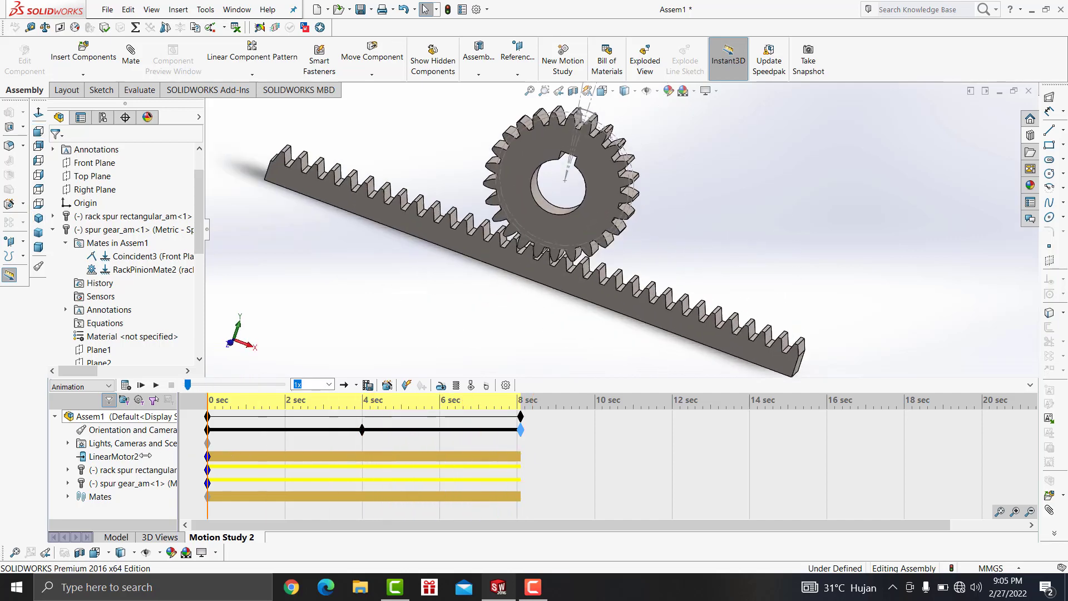
{"action": "left_click", "coordinate": [142, 387]}
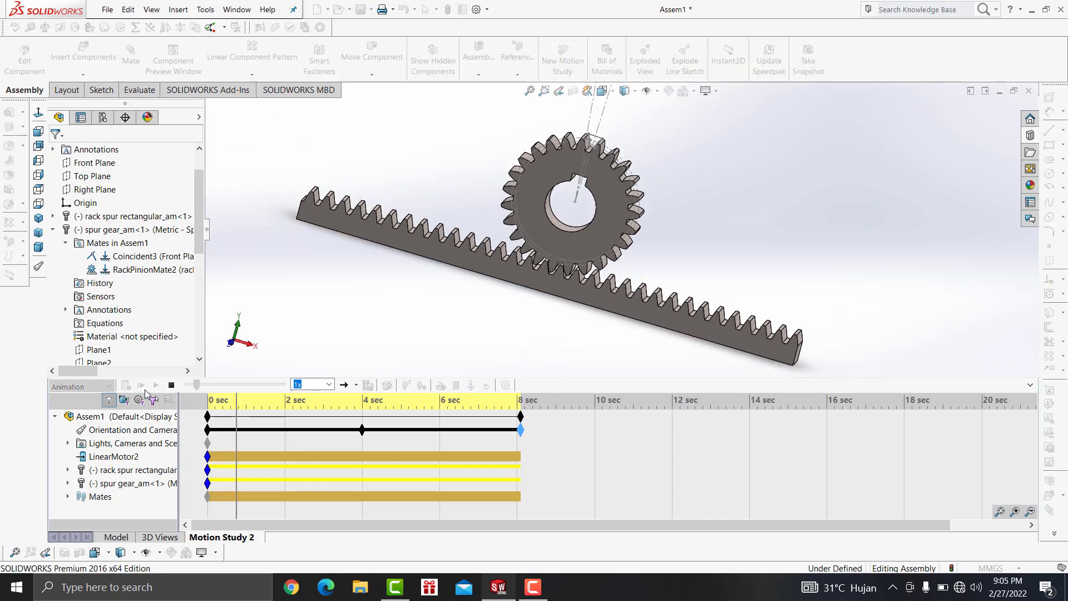